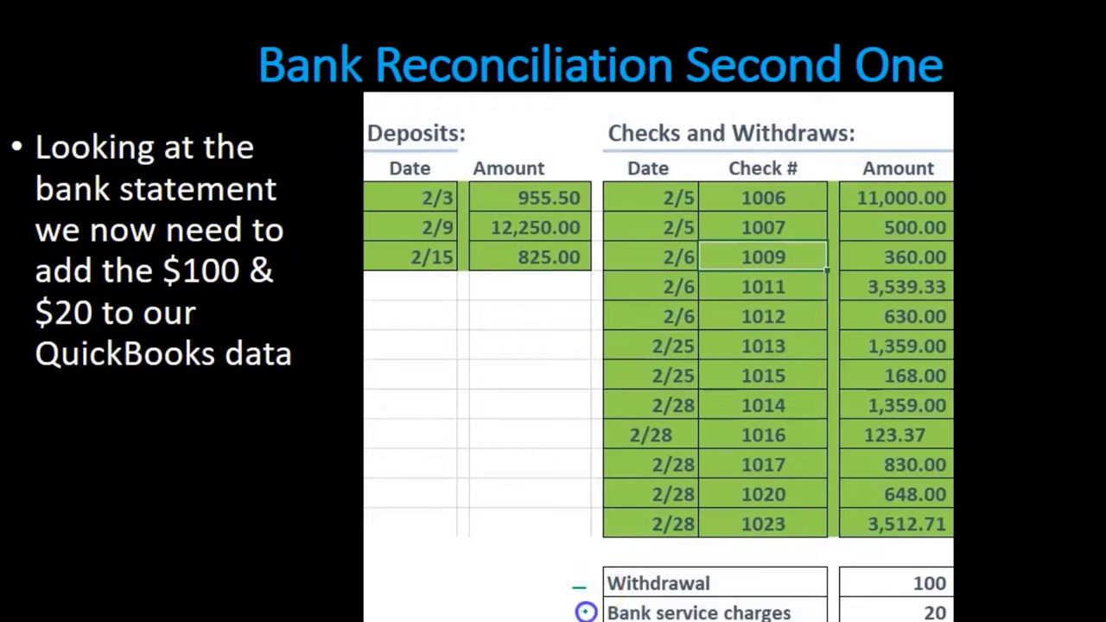
left_click(208, 452)
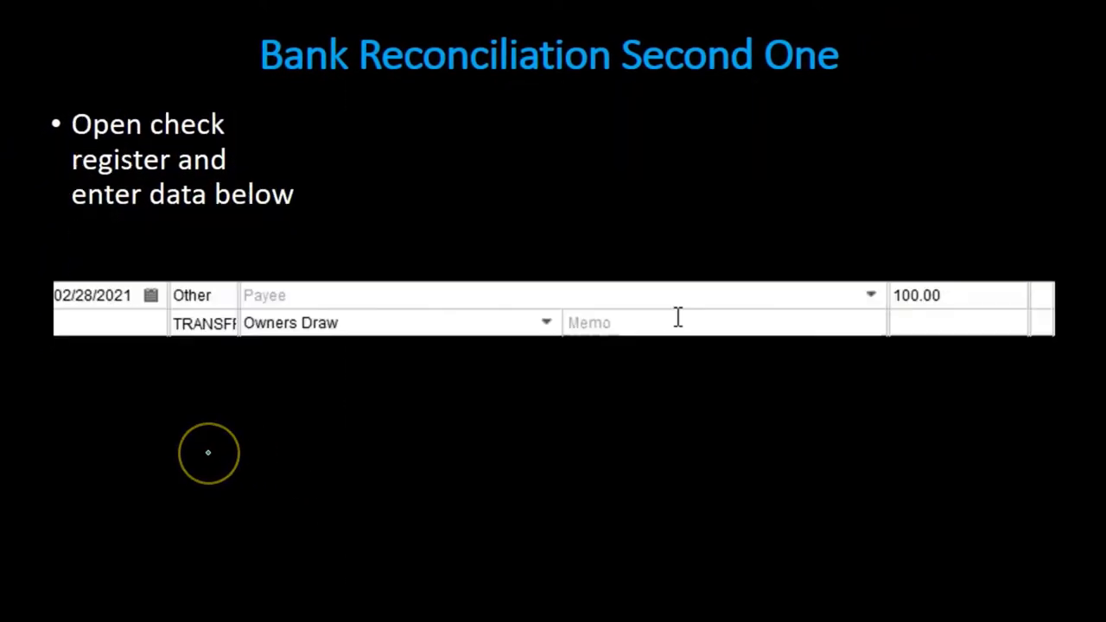
left_click(240, 377)
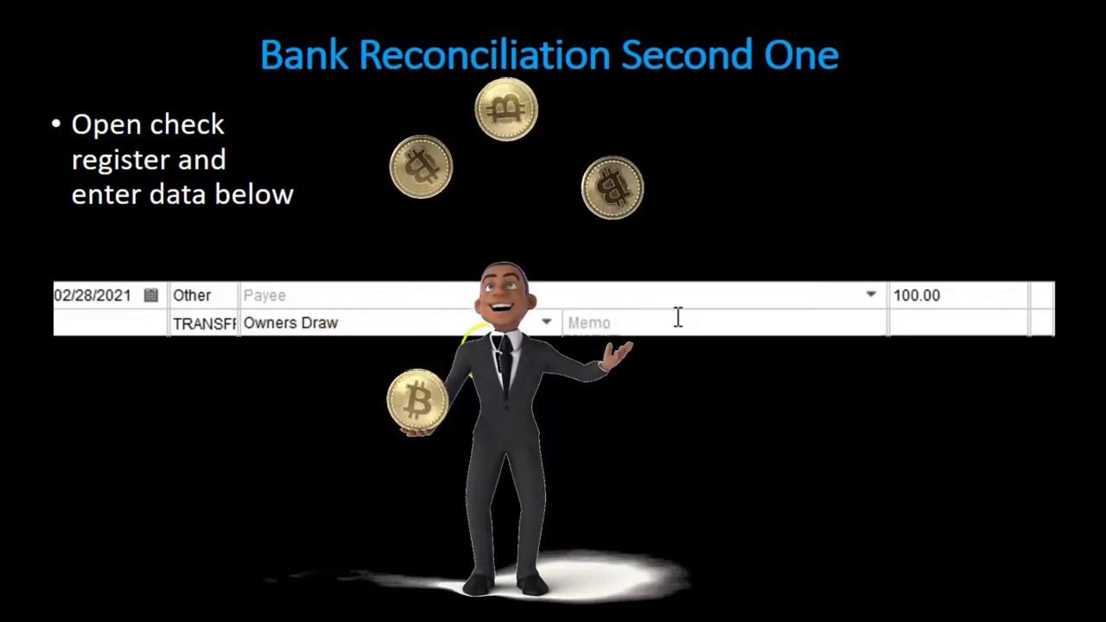
left_click(765, 311)
left_click(840, 294)
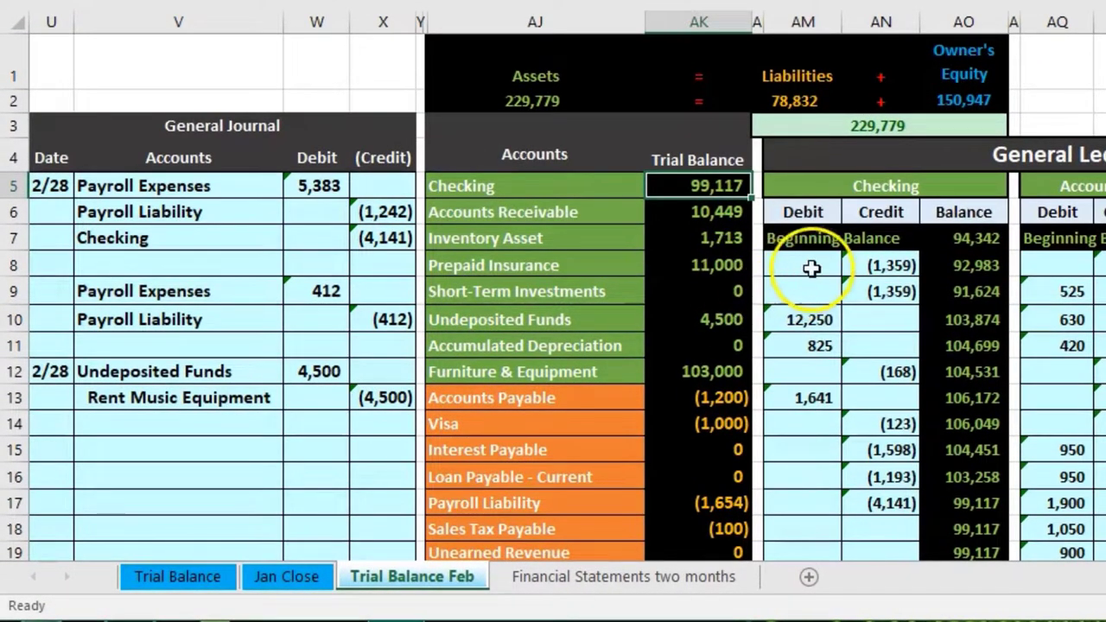
Go across the Trial Balance Feb worksheet from the Checking ledger to the January bank reconciliation
left_click_drag(811, 267, 853, 477)
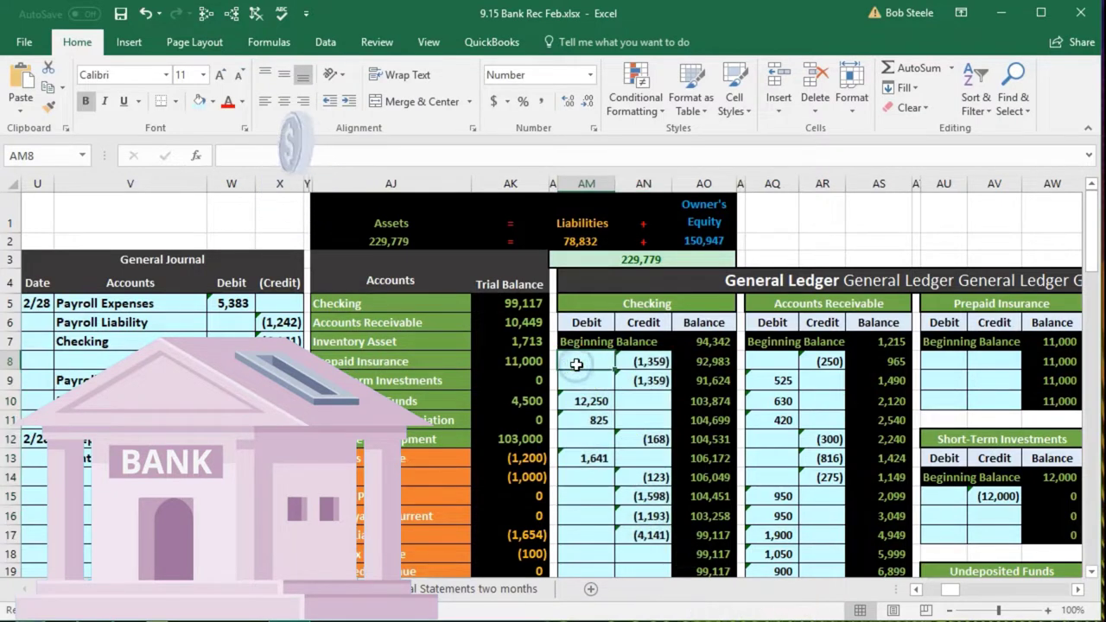
key("Right")
key("Right")
key("Right")
key("Right")
key("Right")
key("Right")
key("Right")
key("Right")
key("Right")
key("Right")
key("Right")
key("Right")
key("Right")
key("Right")
key("Right")
key("Right")
key("Right")
key("Right")
key("Right")
key("Right")
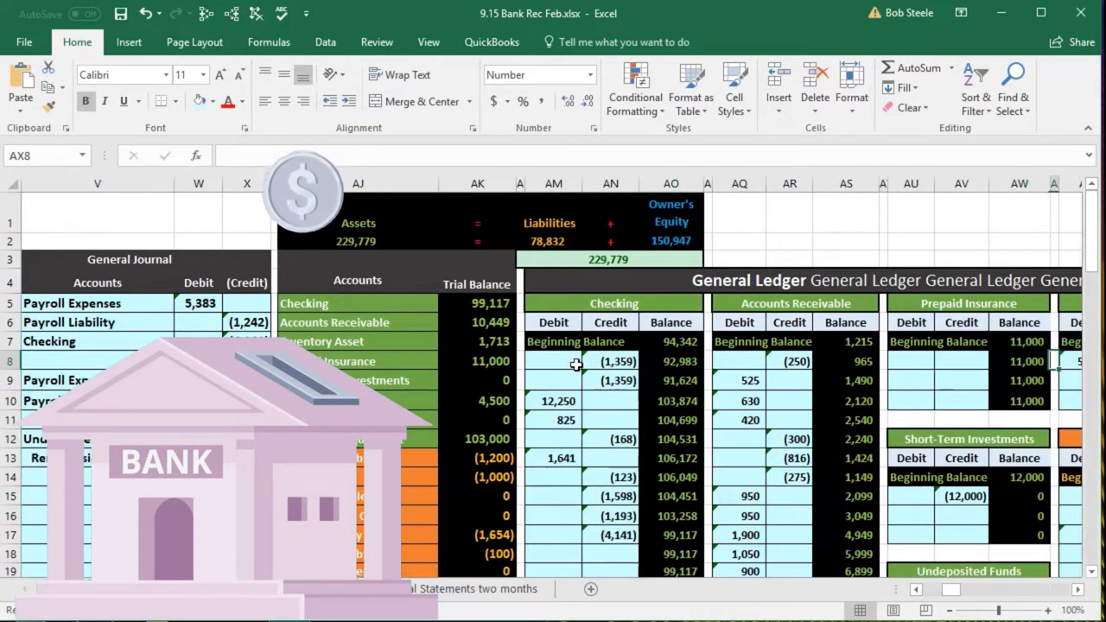
key("Right")
key("Right")
key("Right")
key("Right")
key("Right")
key("Right")
key("Right")
key("Right")
key("Right")
key("Right")
key("Right")
key("Right")
key("Right")
key("Right")
key("Right")
key("Right")
key("Right")
key("Right")
key("Right")
key("Right")
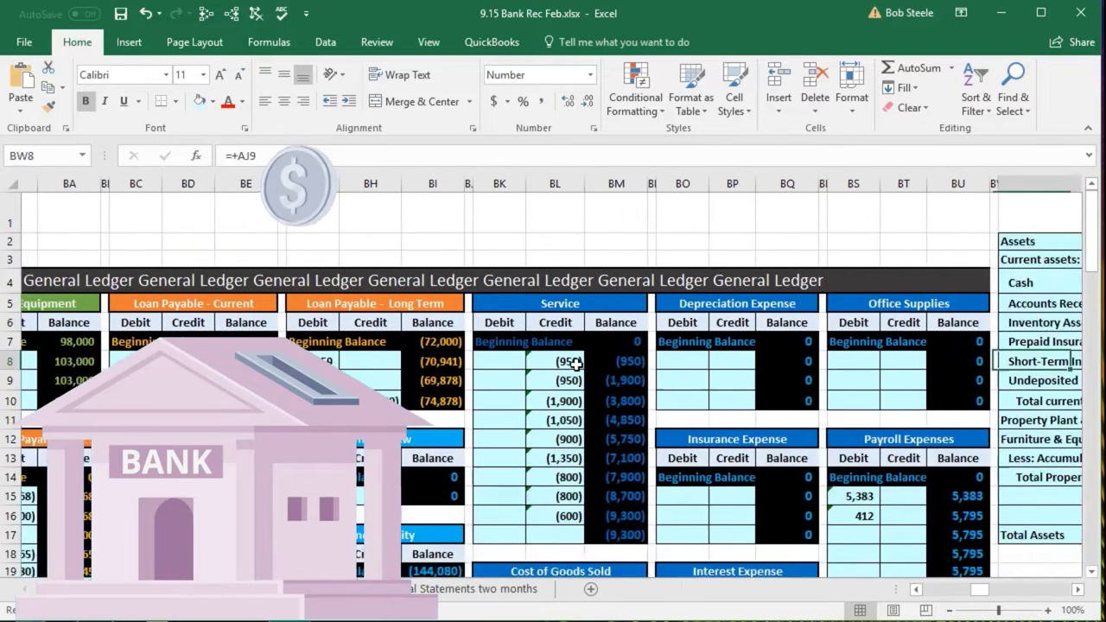
key("Right")
key("Right")
key("Right")
key("Right")
key("Right")
key("Right")
key("Right")
key("Right")
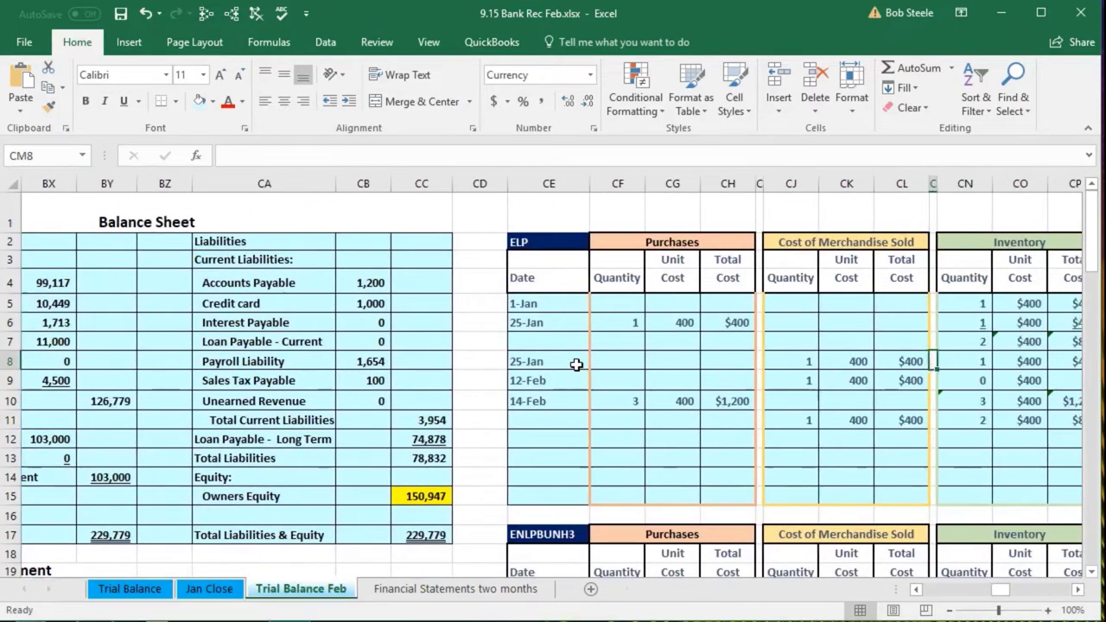
key("Right")
key("Right")
key("Right")
key("Right")
key("Right")
key("Right")
key("Right")
key("Right")
key("Right")
key("Right")
key("Right")
key("Right")
key("Right")
key("Right")
key("Right")
key("Right")
key("Right")
key("Right")
key("Right")
key("Right")
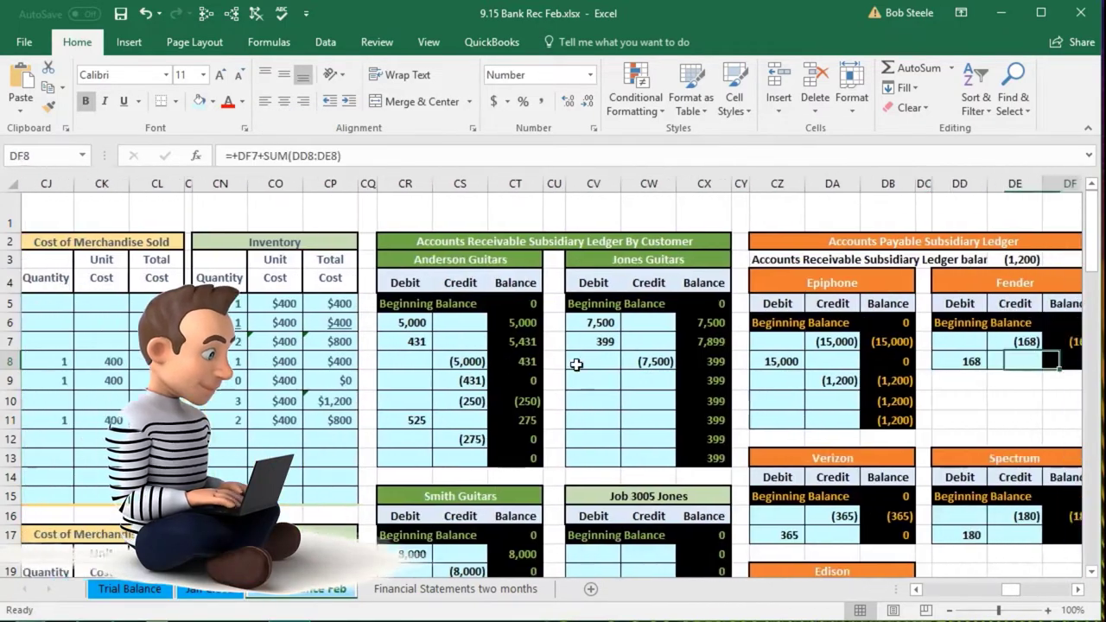
key("Right")
key("Right")
key("Right")
key("Right")
key("Right")
key("Right")
key("Right")
key("Right")
key("Right")
key("Right")
key("Right")
key("Right")
key("Right")
key("Right")
key("Right")
key("Right")
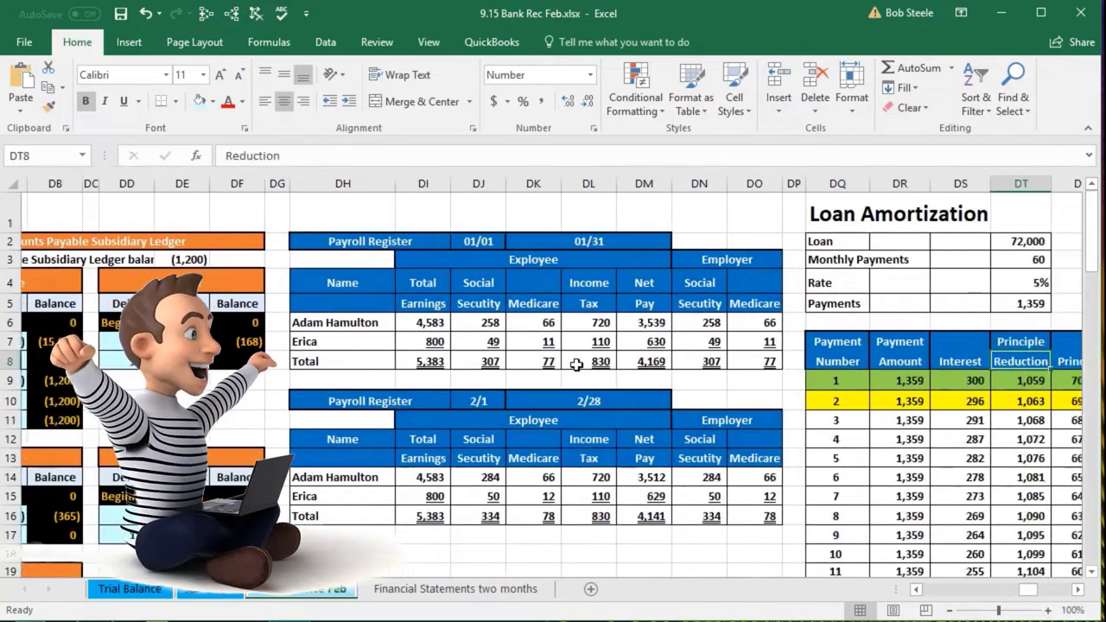
key("Right")
key("Right")
key("Right")
key("Right")
key("Right")
key("Right")
key("Right")
key("Right")
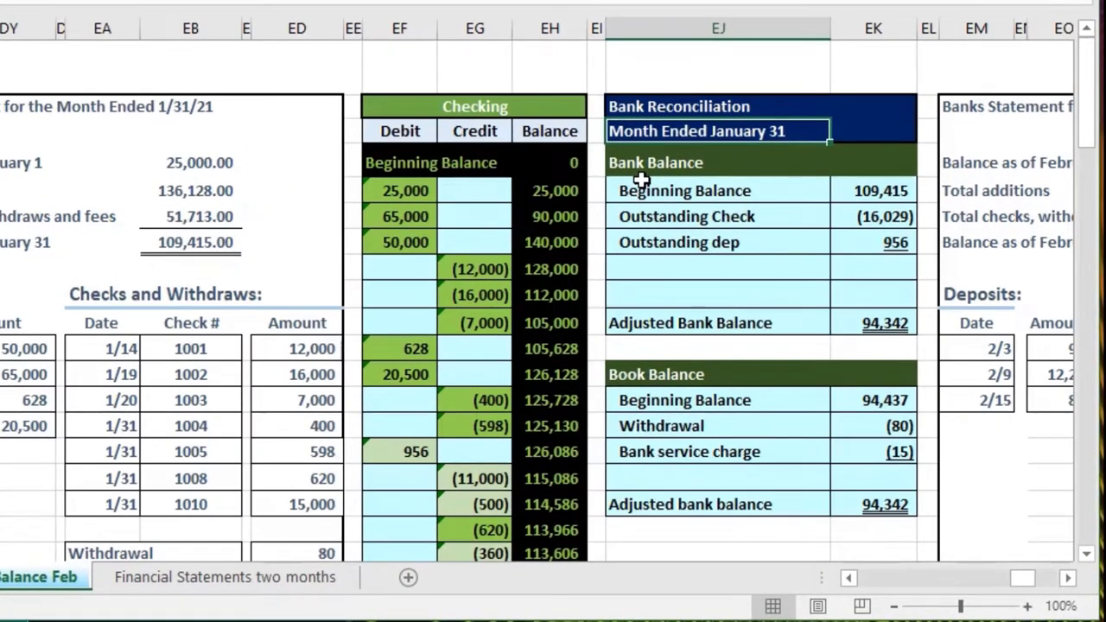
Continue across to the blank February bank reconciliation and bring it into view together with the February bank statement
key("Right")
key("Right")
key("Right")
key("Right")
key("Right")
key("Right")
key("Right")
key("Right")
key("Right")
key("Right")
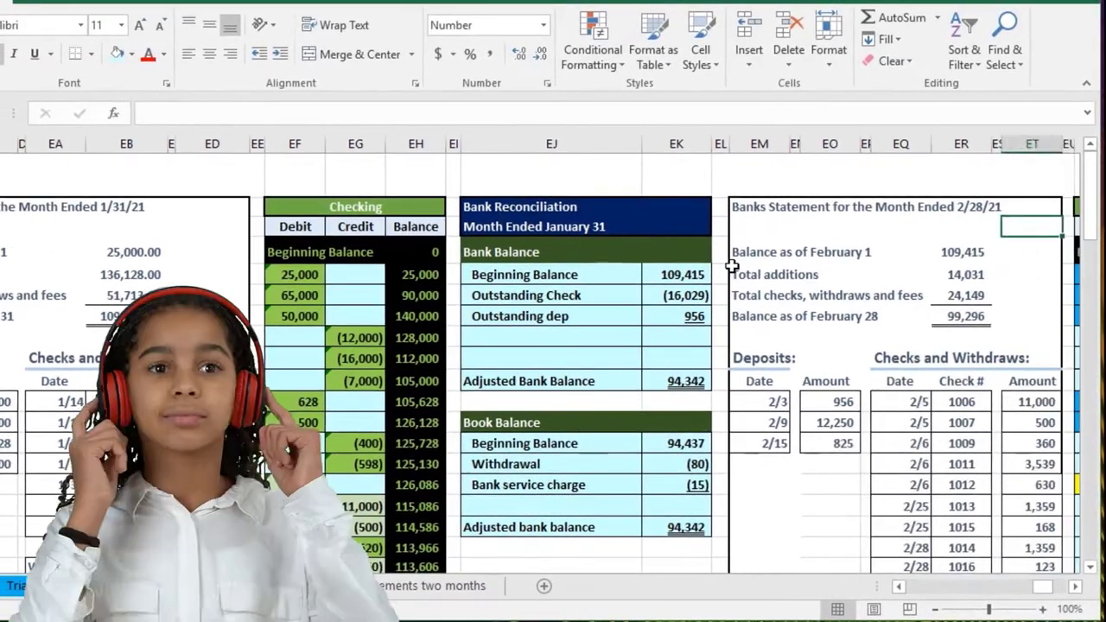
key("Right")
key("Right")
key("Right")
key("Right")
key("Right")
key("Right")
key("Right")
key("Right")
key("Right")
key("Right")
key("Right")
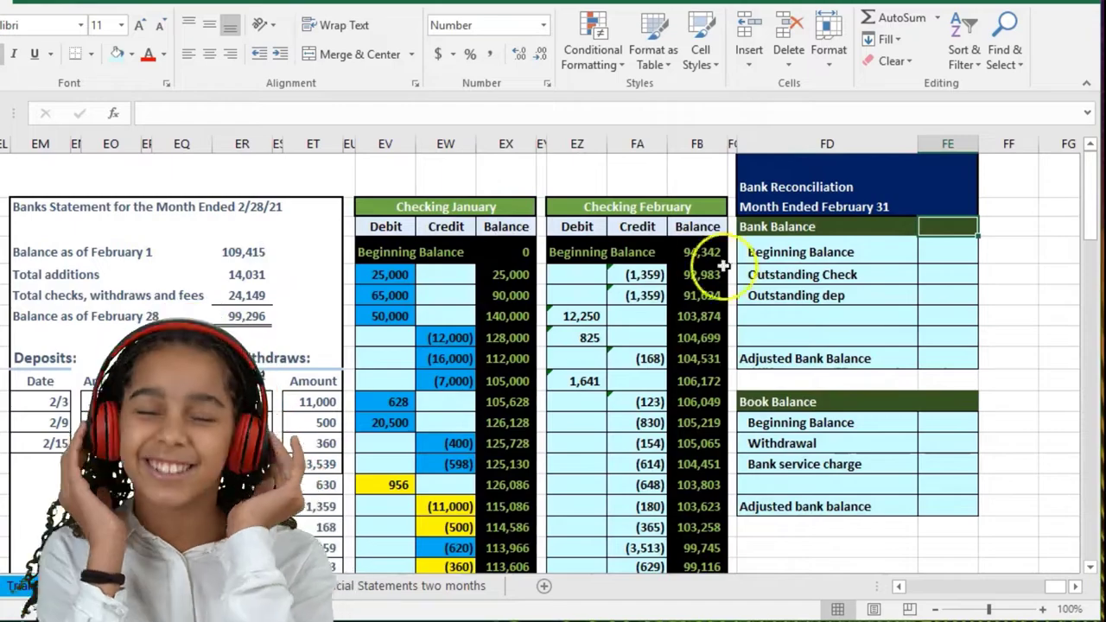
left_click(65, 143)
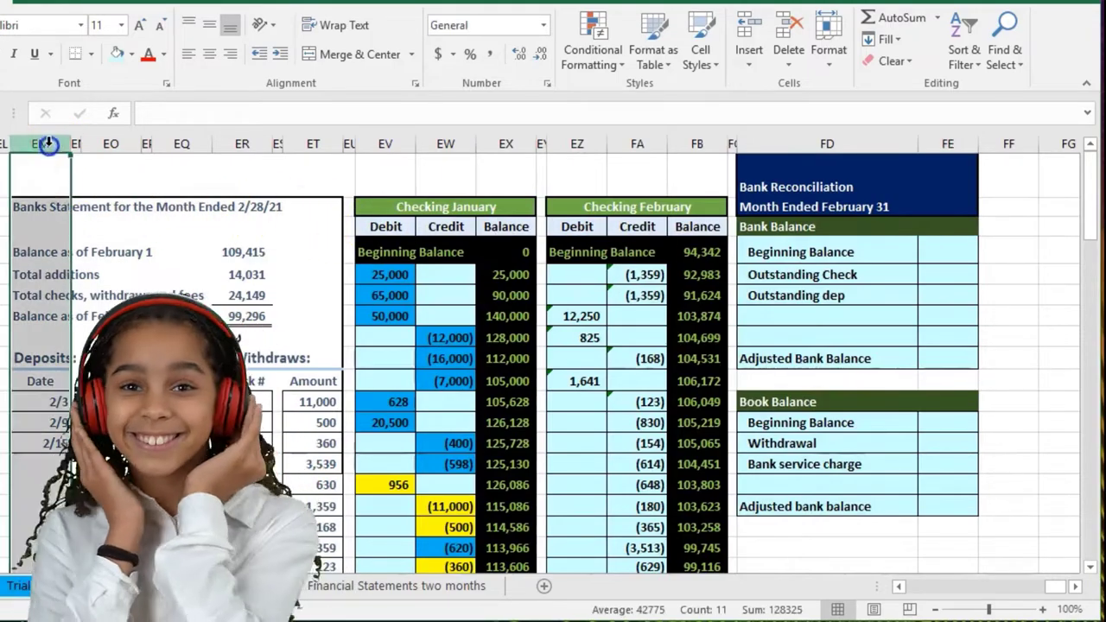
left_click(948, 143)
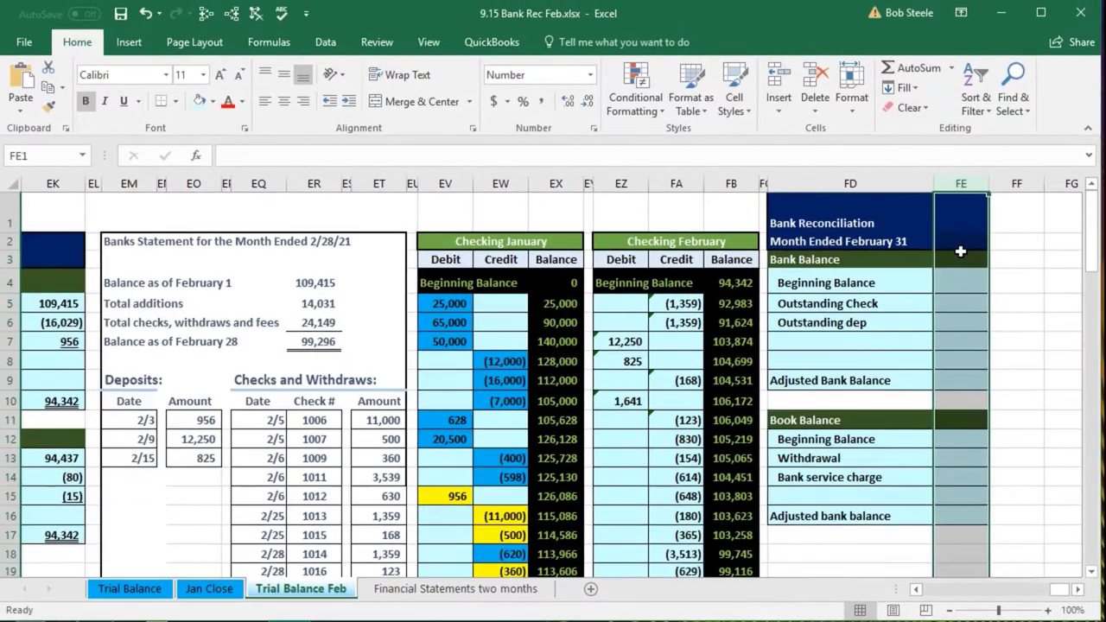
Examine the February bank statement's balances, total additions, and total checks, withdrawals and fees against its itemized list
left_click(367, 366)
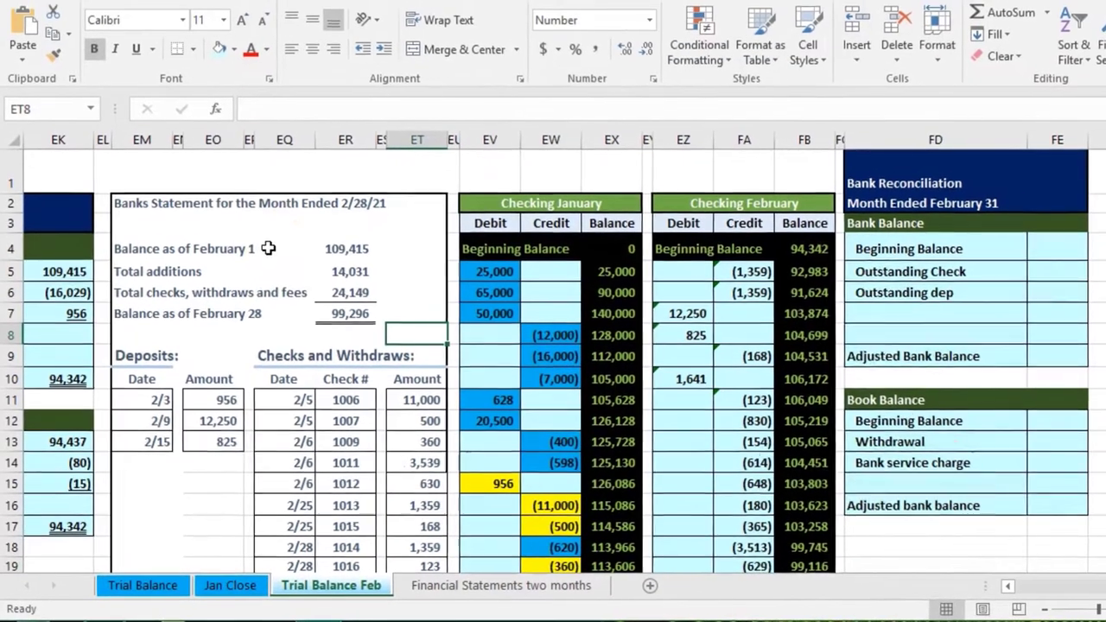
left_click(390, 182)
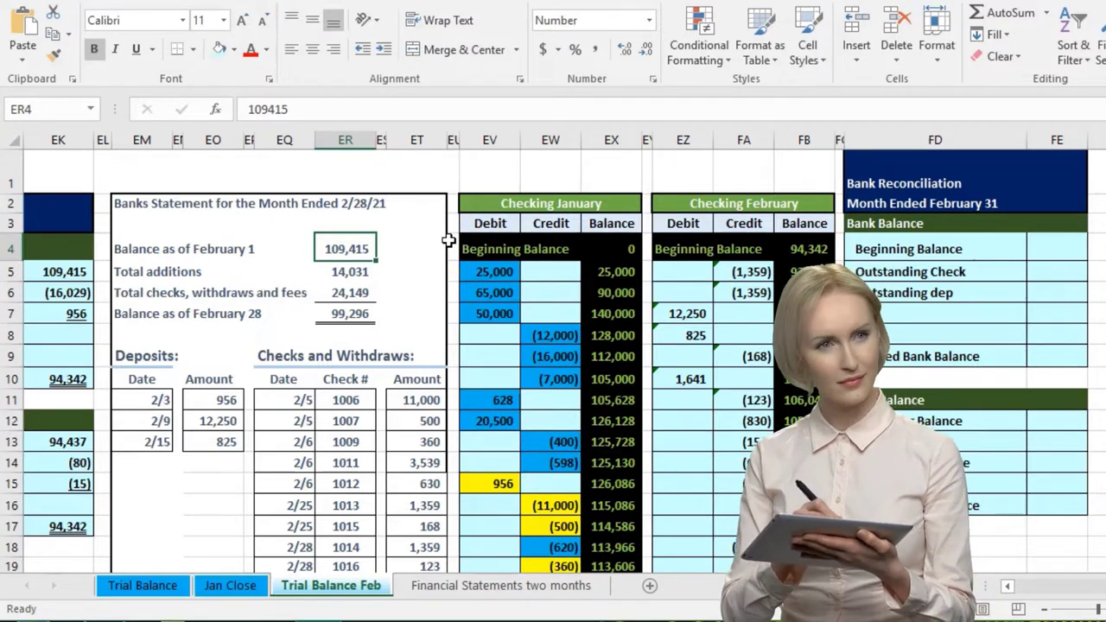
key("Down")
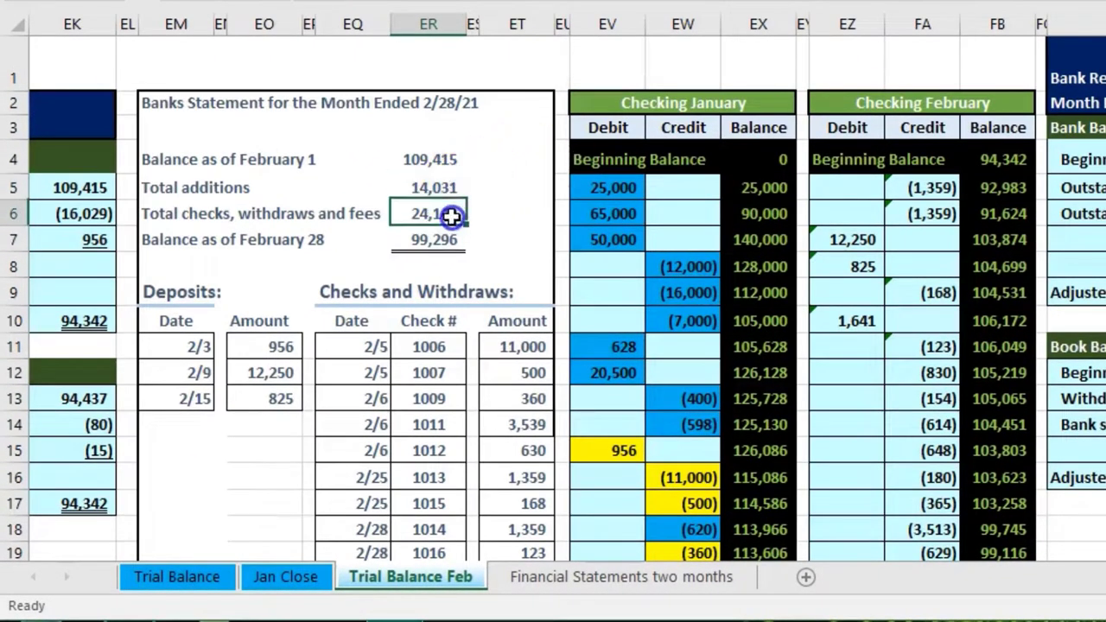
scroll(334, 361, "down", 3)
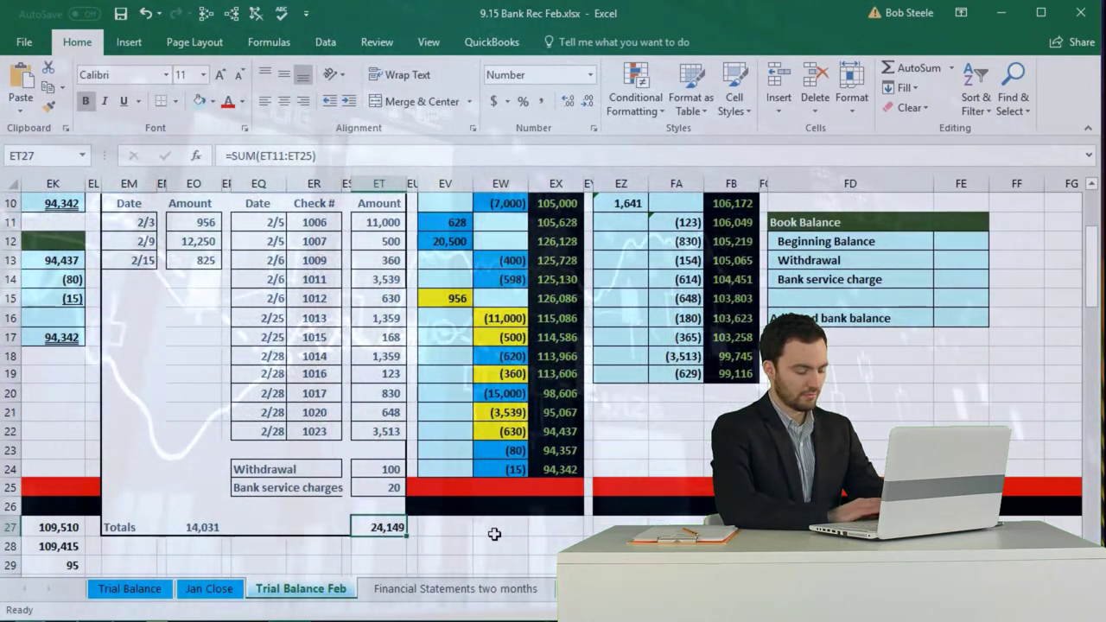
scroll(494, 534, "up", 1)
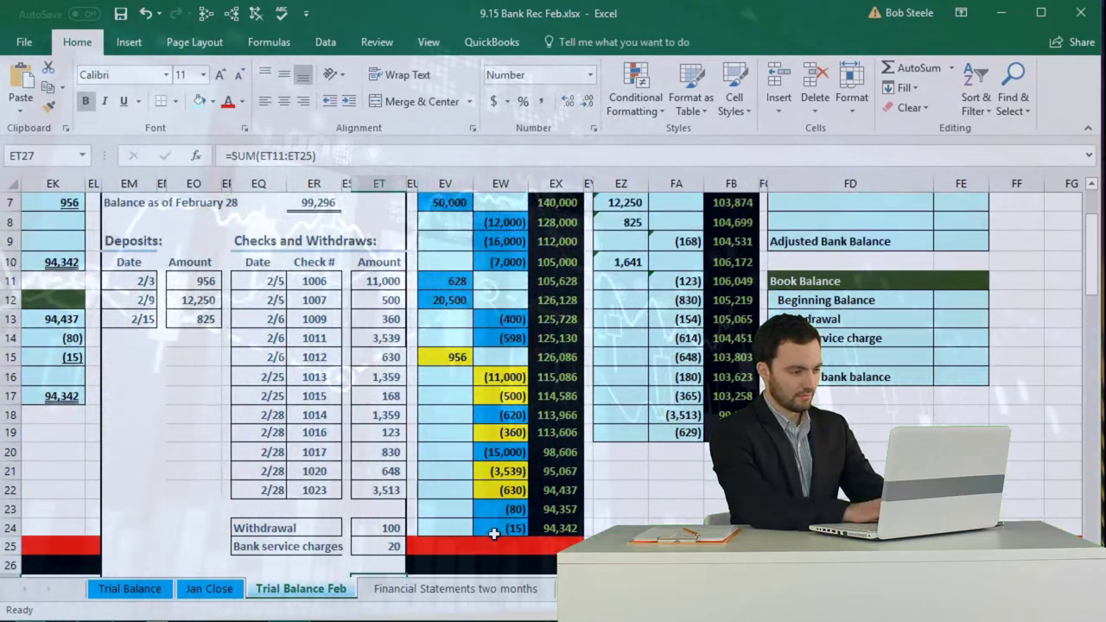
scroll(494, 534, "up", 1)
scroll(495, 534, "up", 1)
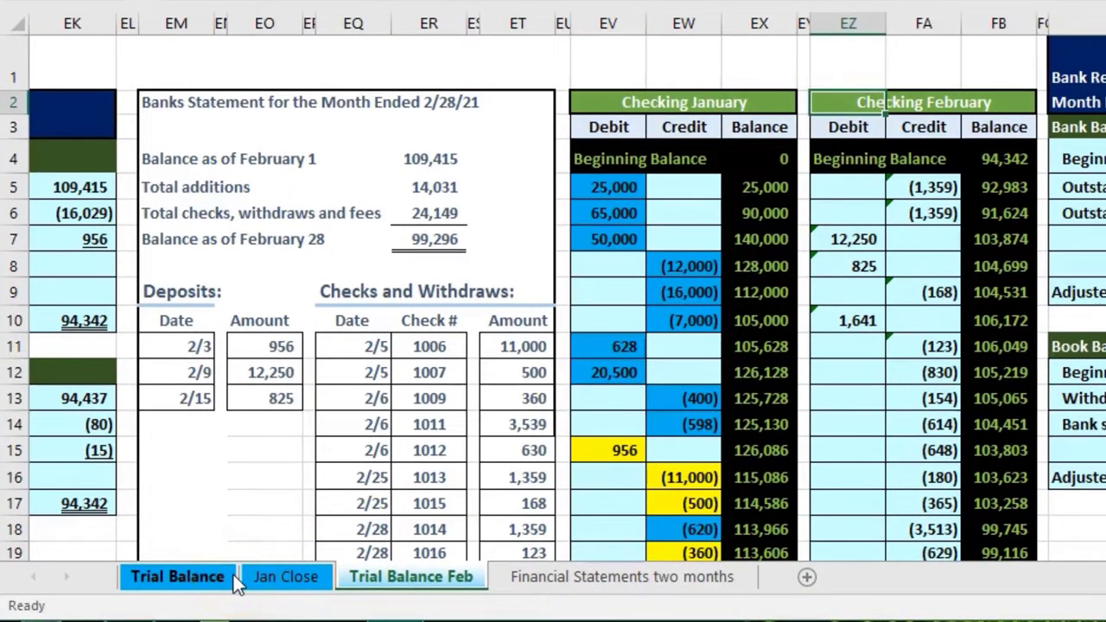
Compare the beginning balance in Checking February with the ending balance in Checking January
left_click(516, 477)
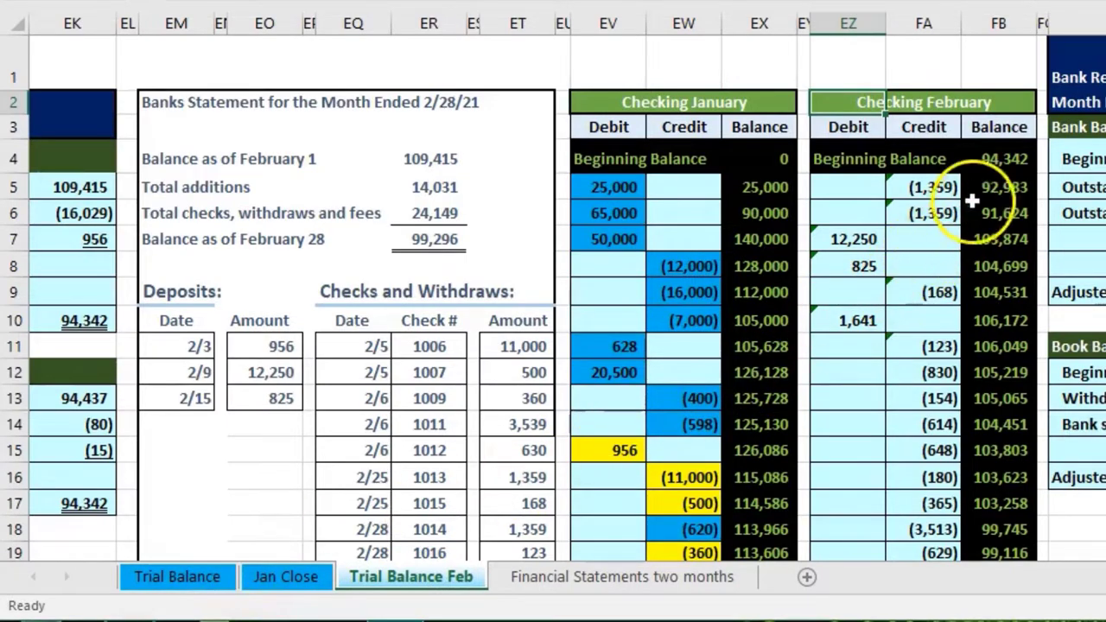
left_click(994, 160)
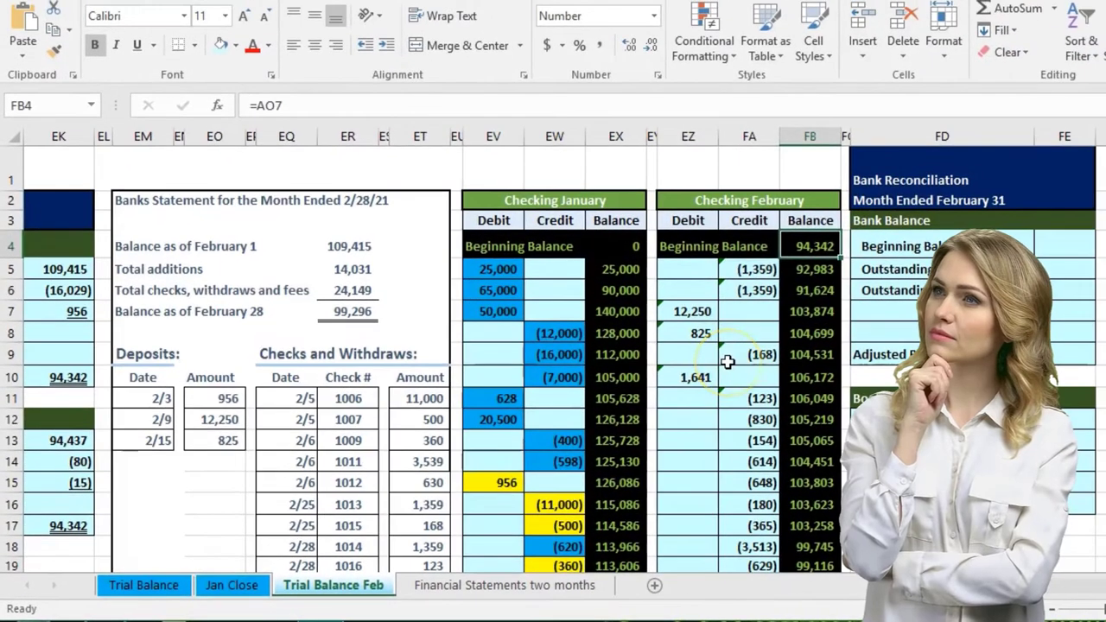
scroll(728, 361, "down", 2)
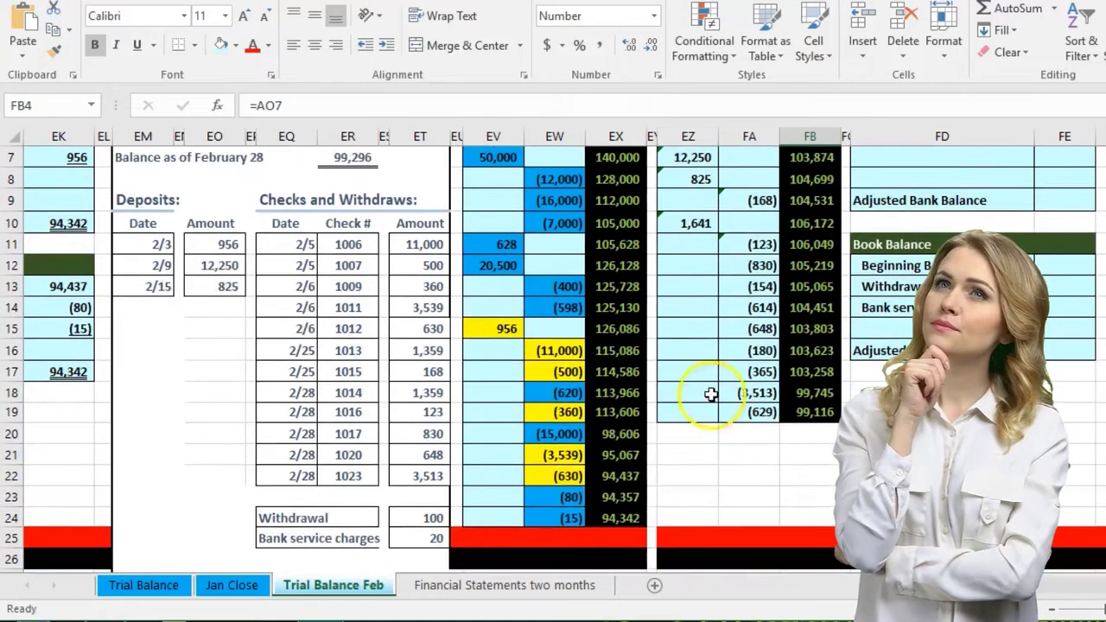
left_click(620, 516)
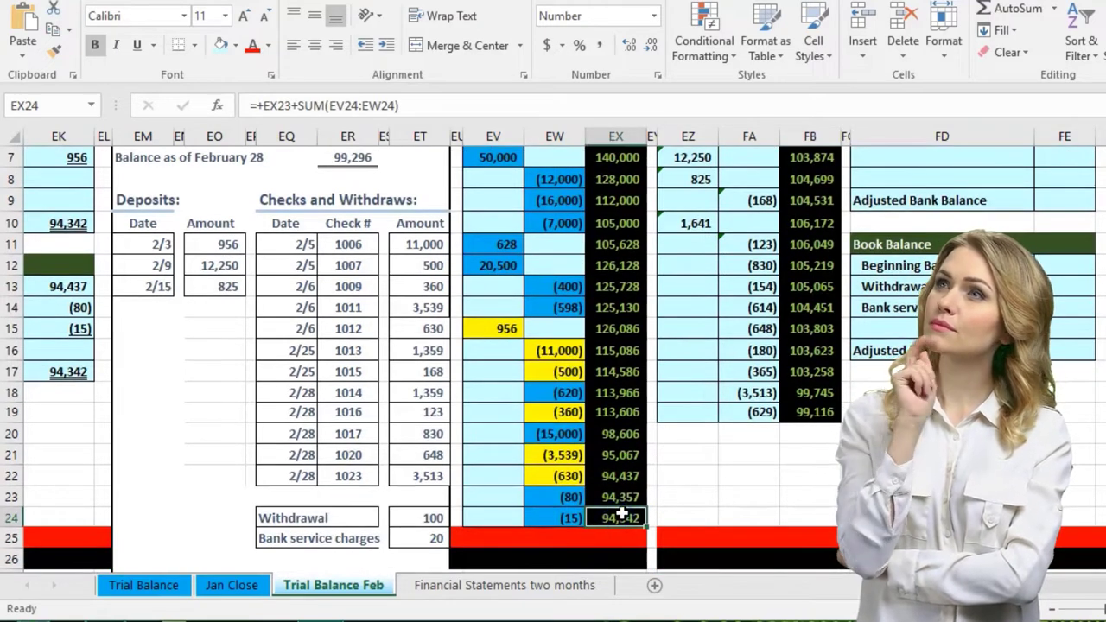
scroll(620, 516, "up", 2)
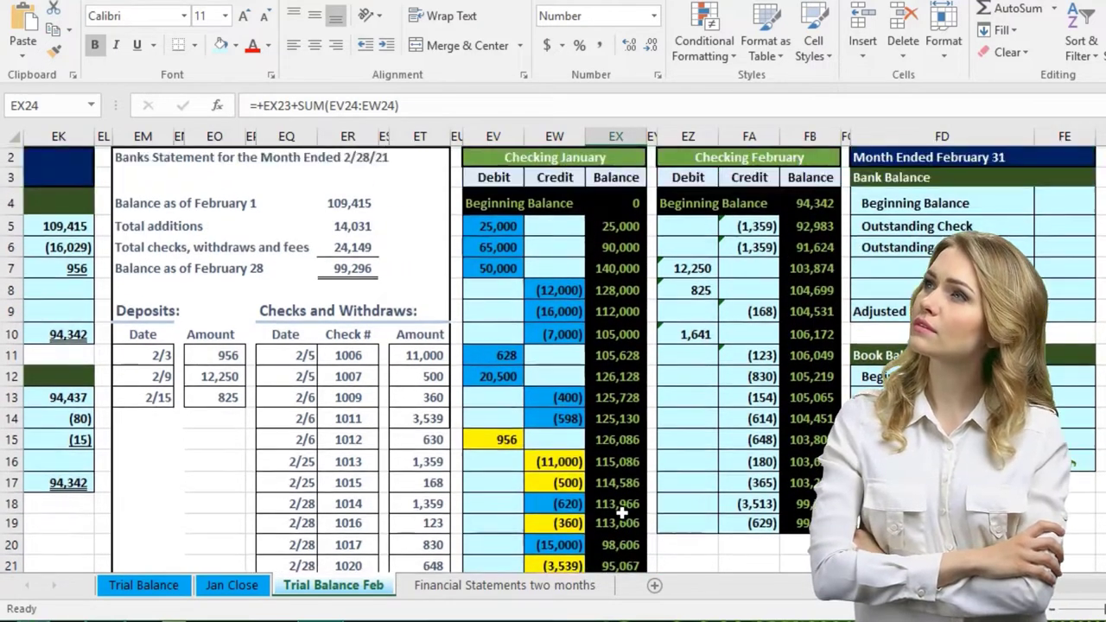
scroll(620, 515, "up", 1)
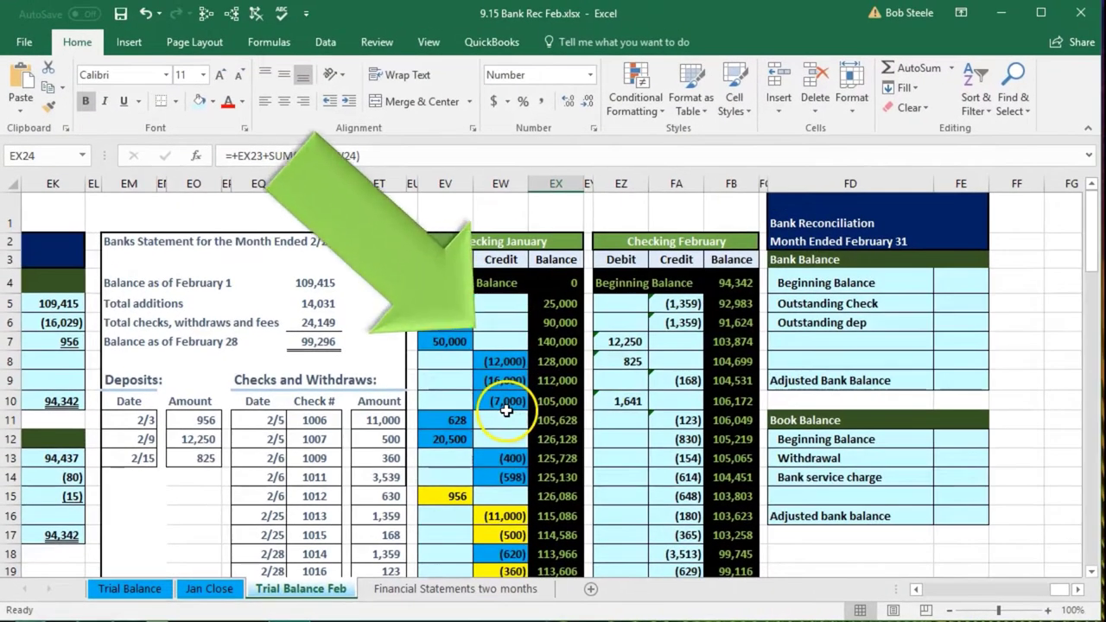
left_click(562, 393)
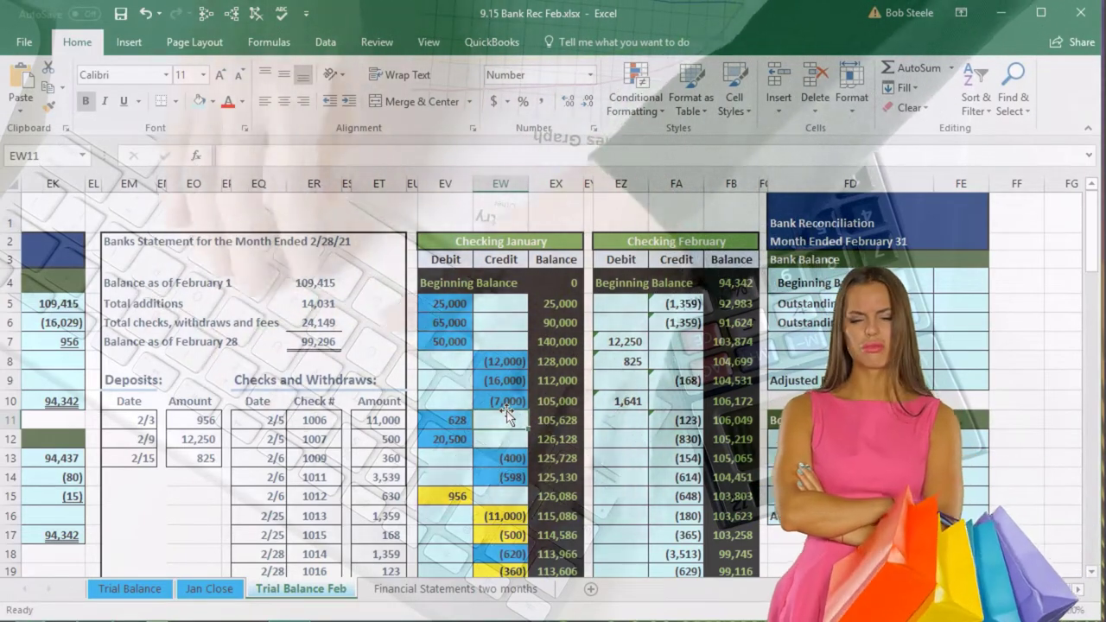
Return to the January bank reconciliation and examine the outstanding deposit and outstanding checks shaded light green in its Checking ledger
key("Left")
key("Left")
key("Left")
key("Left")
key("Left")
key("Left")
key("Left")
key("Left")
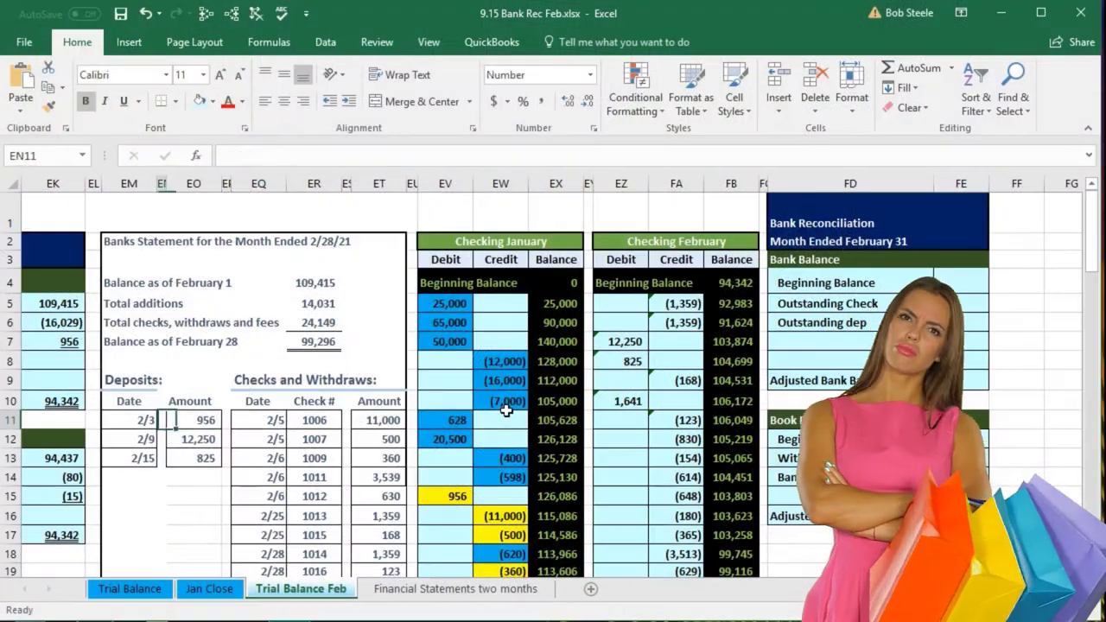
key("Left")
key("Left")
key("Left")
key("Left")
key("Left")
key("Left")
key("Left")
key("Left")
key("Left")
key("Left")
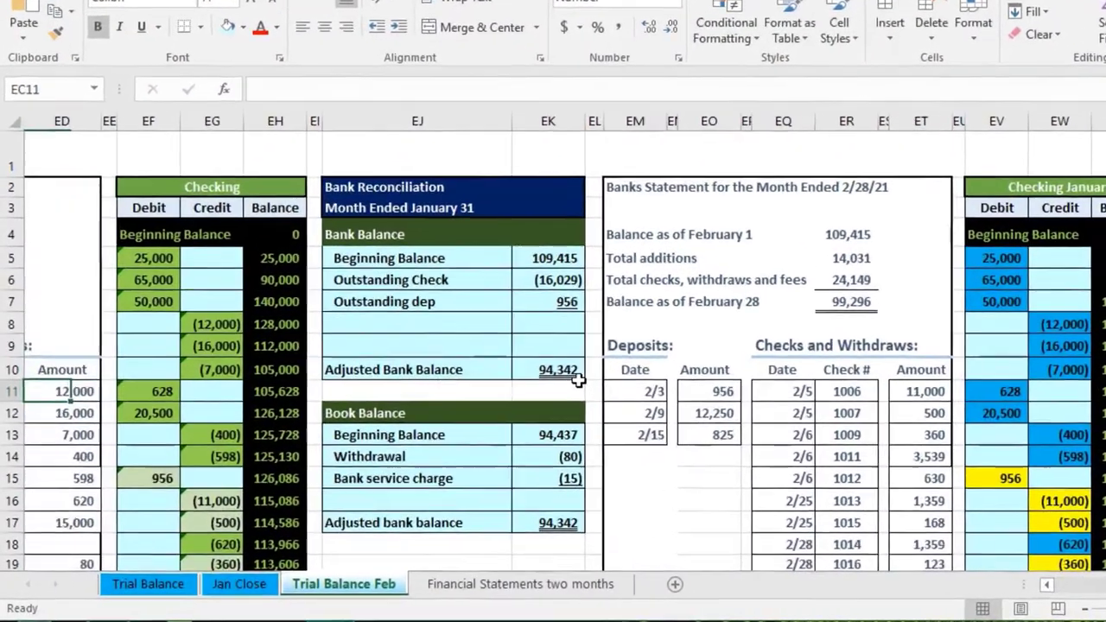
key("Left")
key("Left")
key("Left")
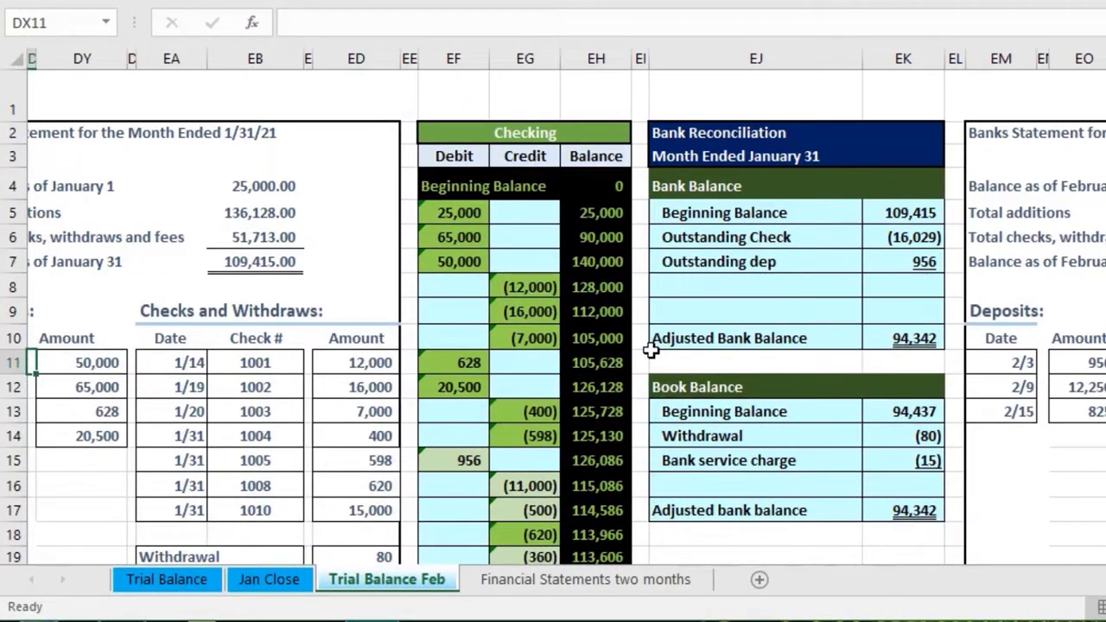
scroll(594, 343, "down", 1)
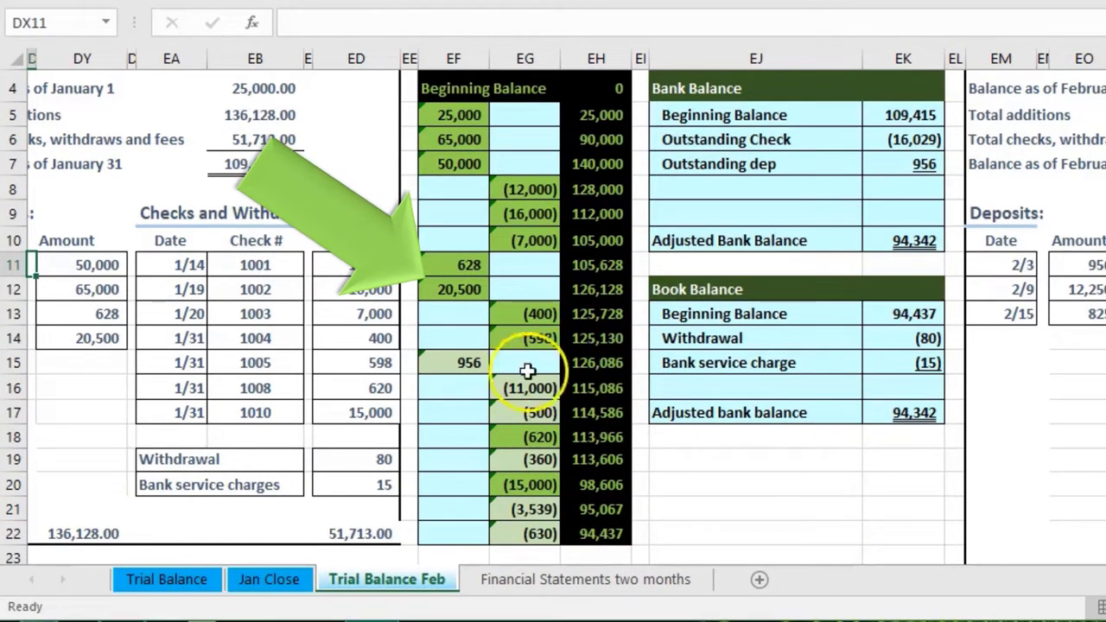
left_click(467, 364)
left_click(510, 388)
left_click(516, 412)
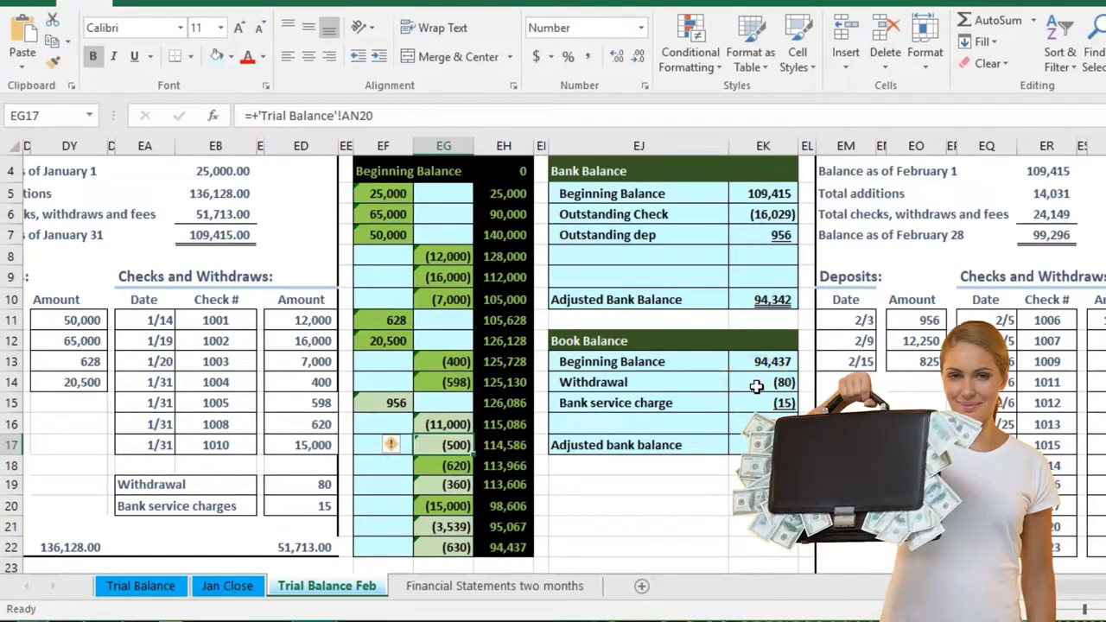
Check the outstanding check and outstanding deposit lines of the January reconciliation, and return across to the February statement and ledgers
left_click(757, 211)
left_click(756, 232)
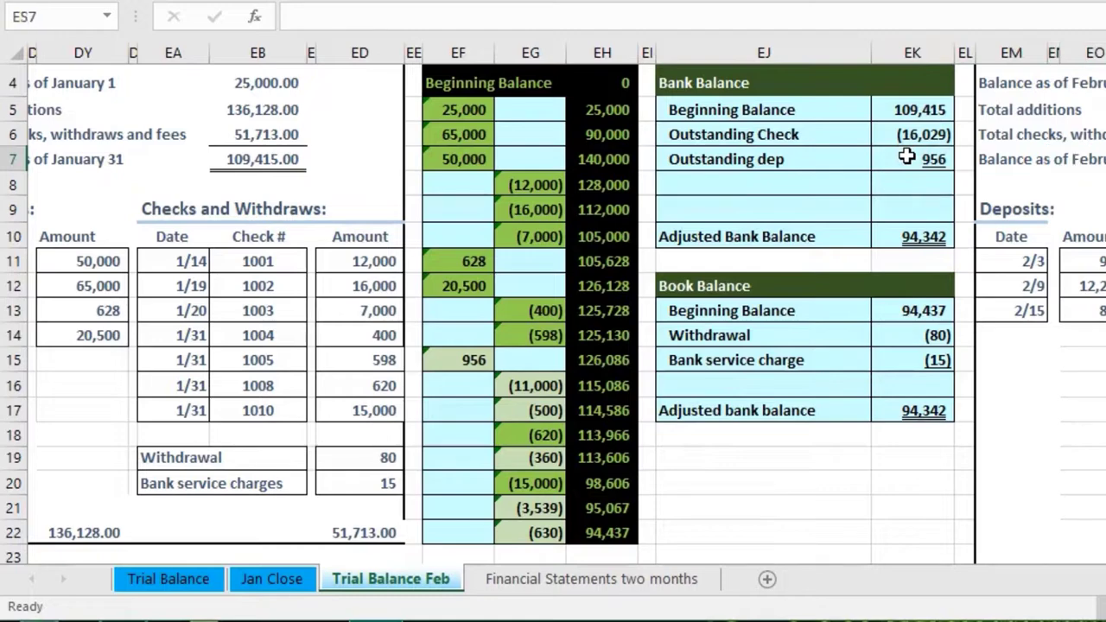
key("Right")
key("Right")
key("Right")
key("Right")
key("Right")
key("Right")
key("Right")
key("Right")
key("Right")
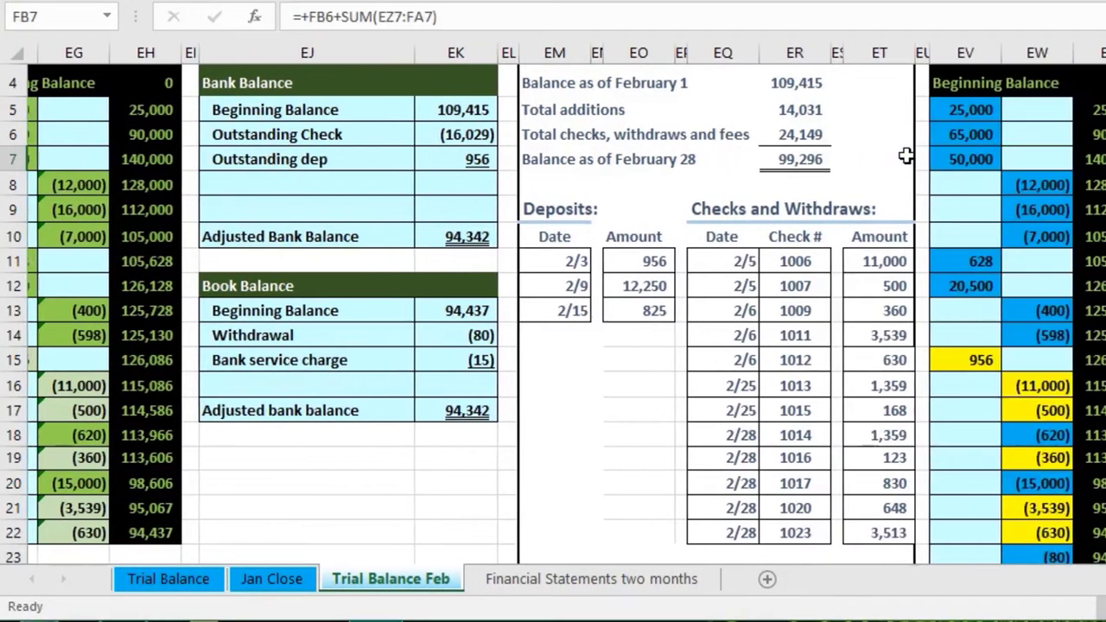
key("Right")
key("Right")
key("Right")
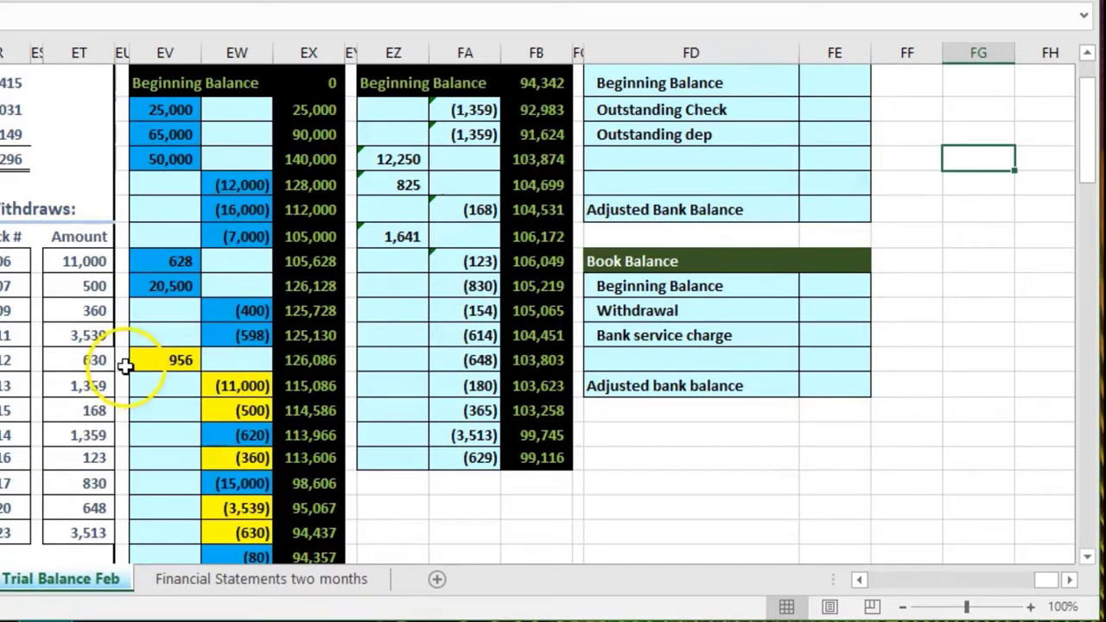
Compare the yellow-shaded outstanding checks in Checking January with the checks and withdrawals listed on the February bank statement
left_click(228, 385)
left_click(237, 410)
left_click(237, 457)
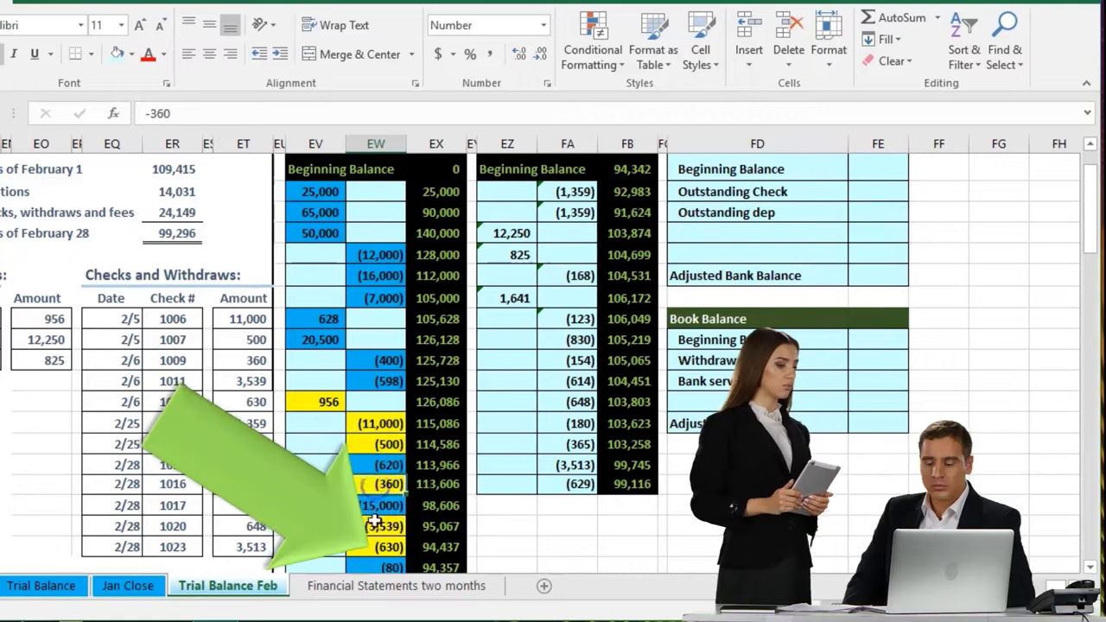
left_click(378, 526)
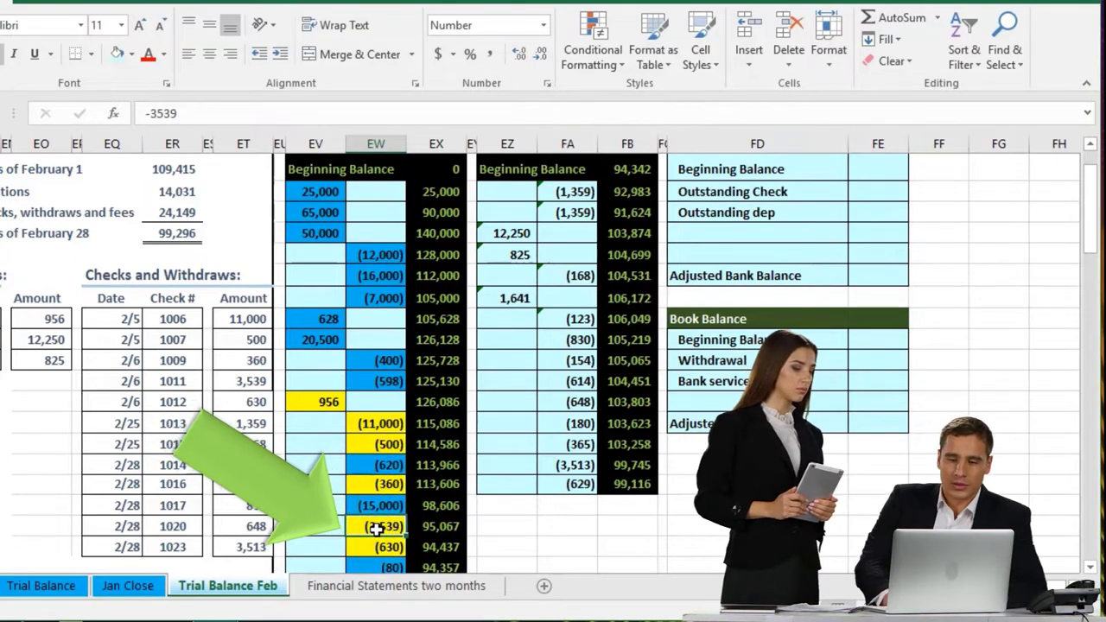
left_click(172, 339)
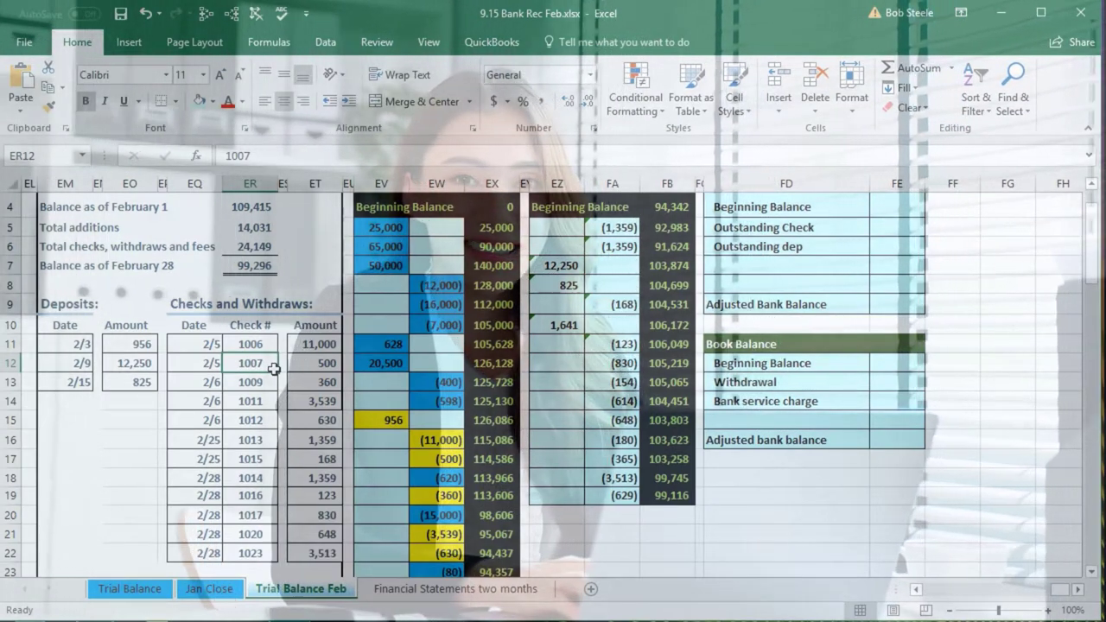
Examine Checking February's entries and ending balance alongside the February bank statement's balances and itemized checks
scroll(467, 427, "up", 1)
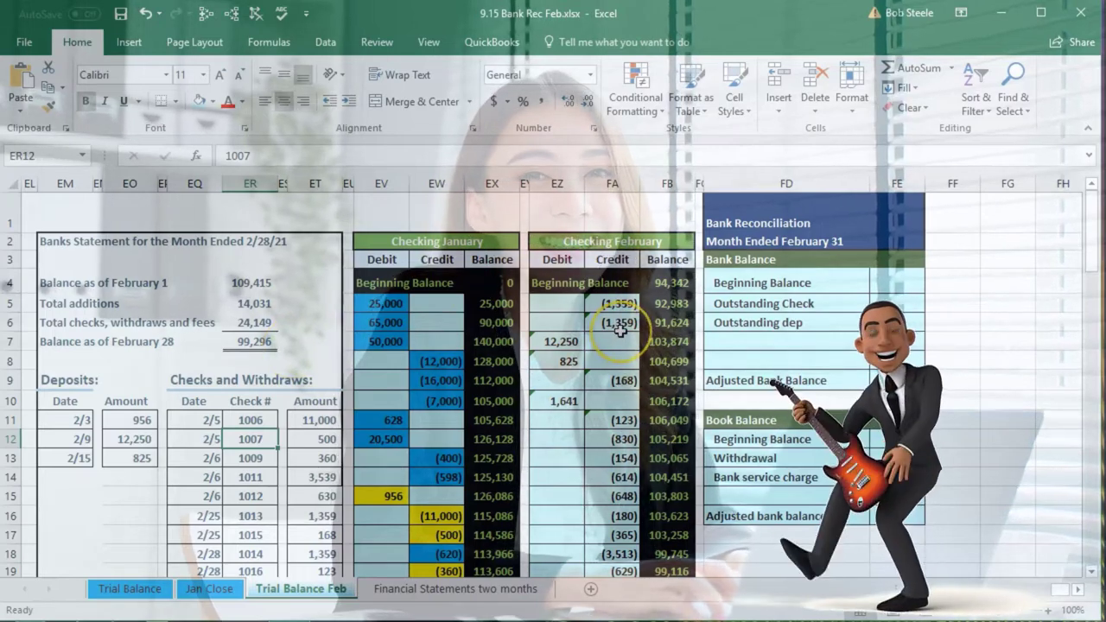
scroll(617, 333, "down", 1)
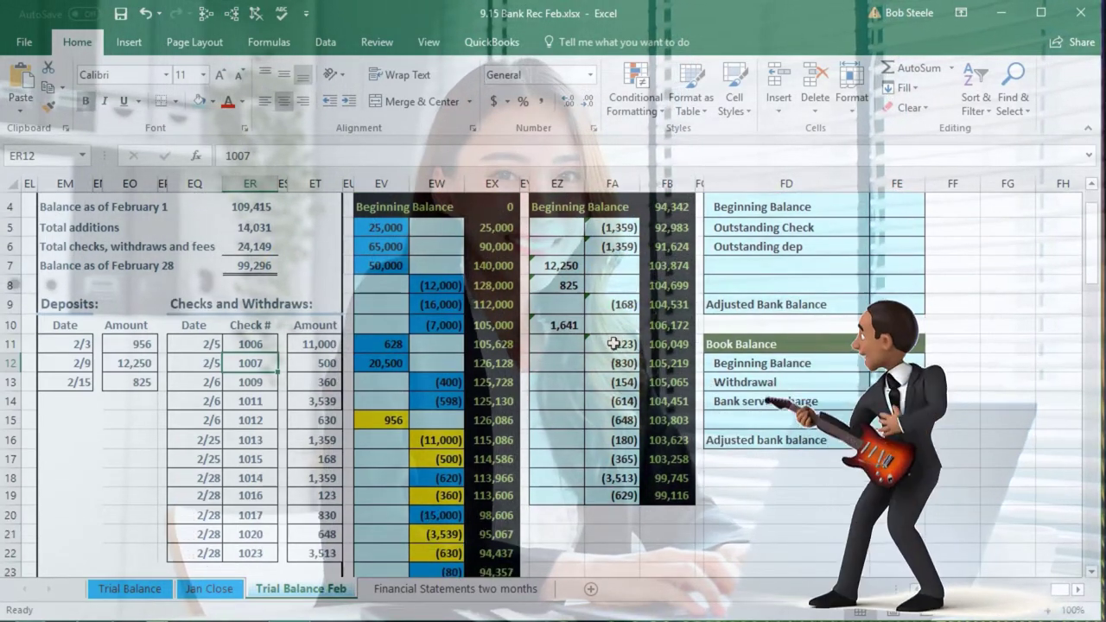
left_click_drag(612, 343, 604, 489)
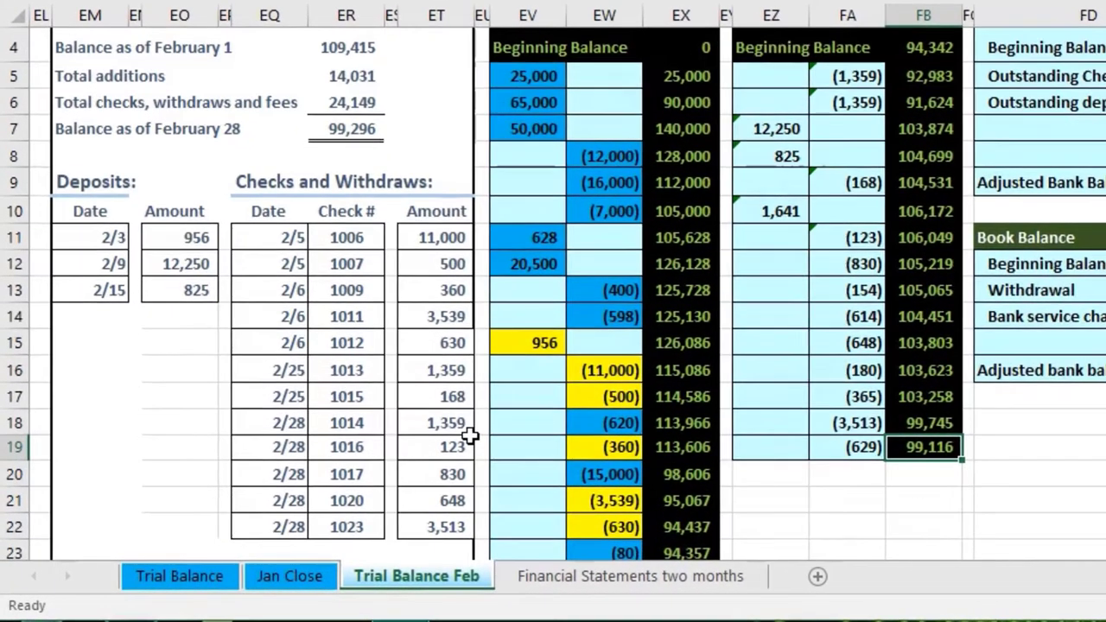
scroll(470, 437, "up", 1)
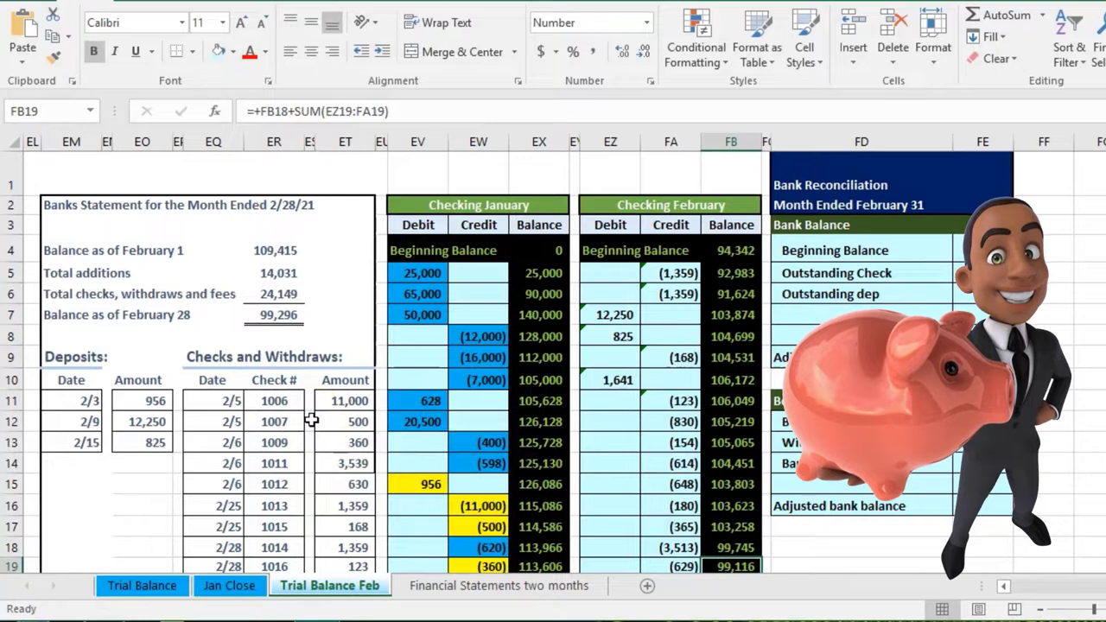
scroll(311, 421, "down", 1)
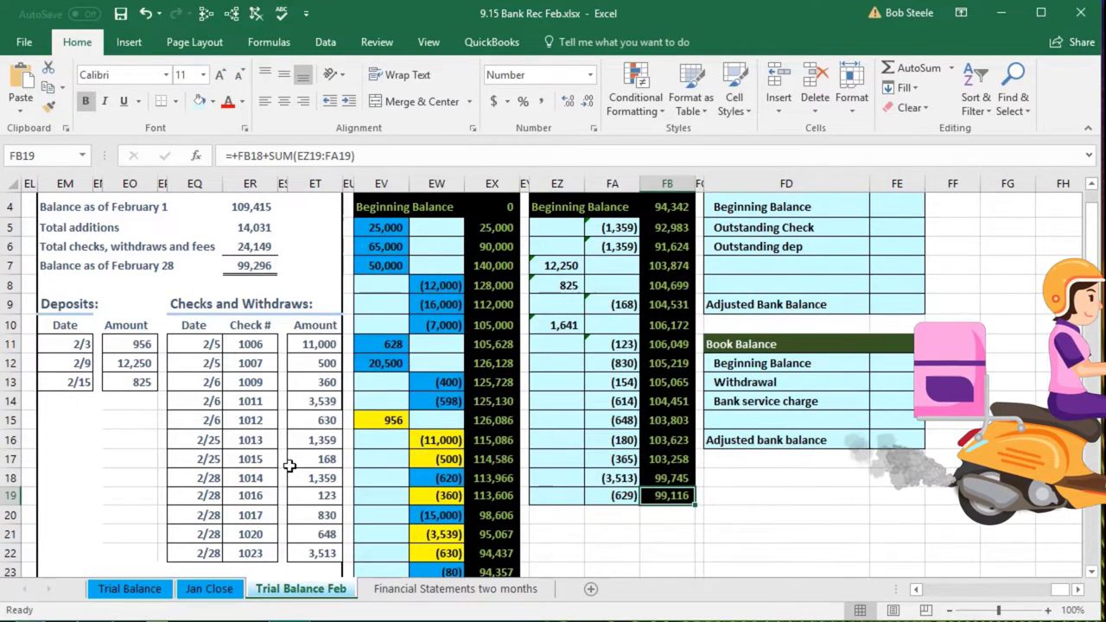
left_click(289, 467)
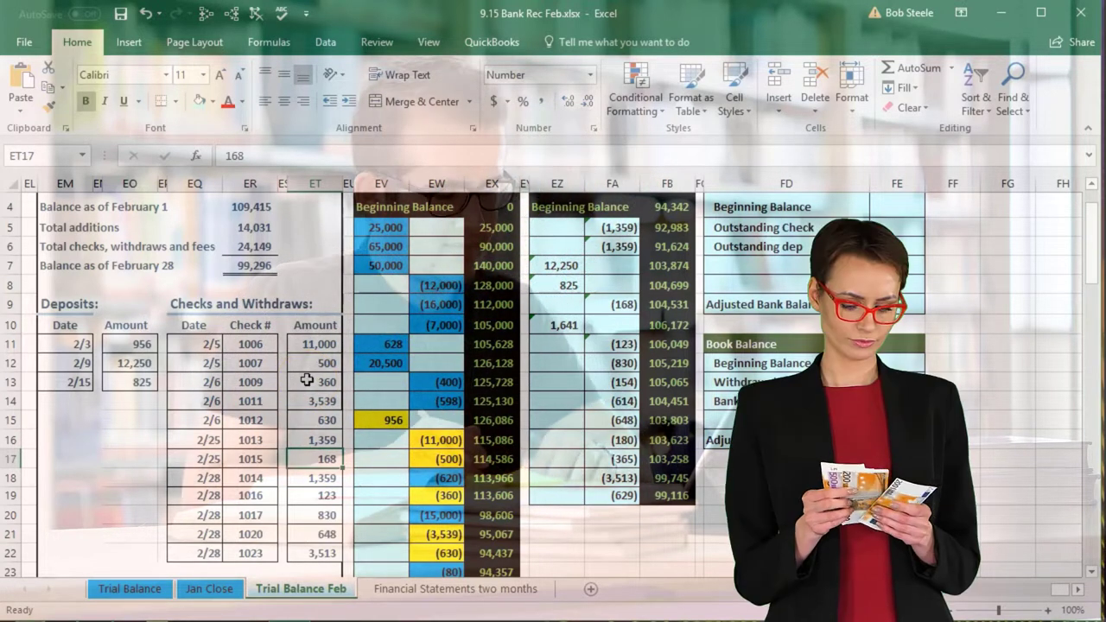
scroll(518, 383, "up", 1)
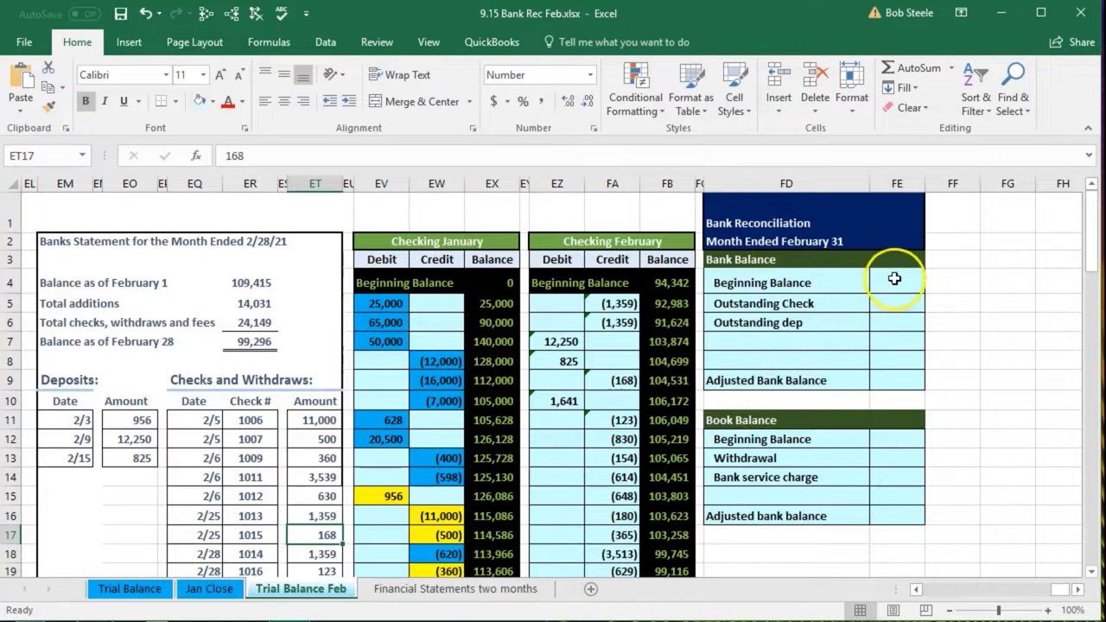
Enter 99,296 as the beginning balance in the Bank Balance section of the February reconciliation
left_click(894, 278)
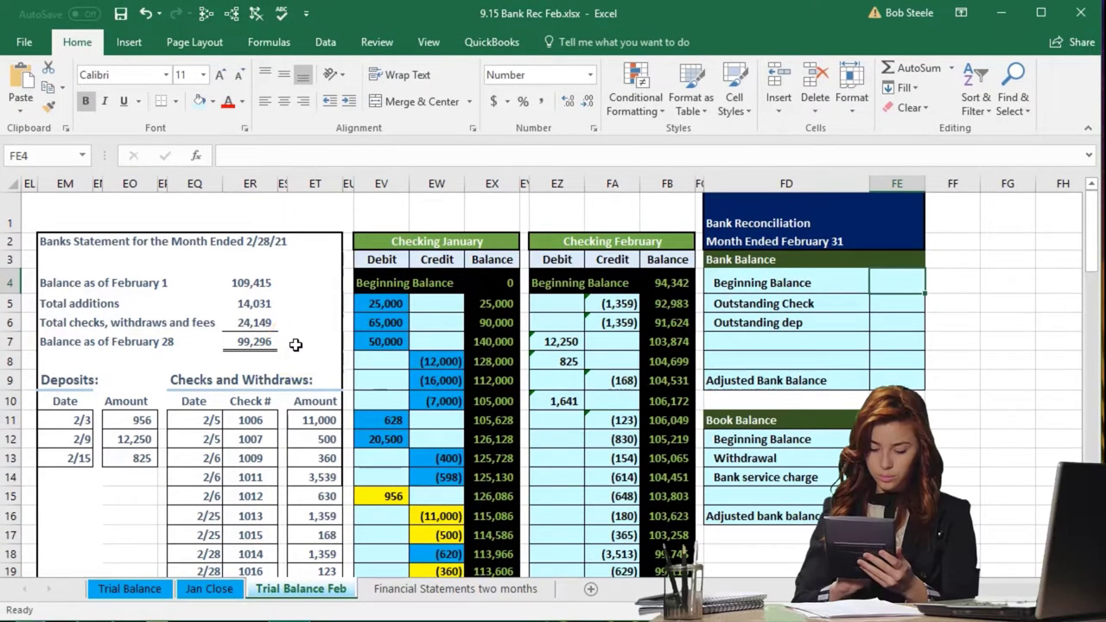
type("99,")
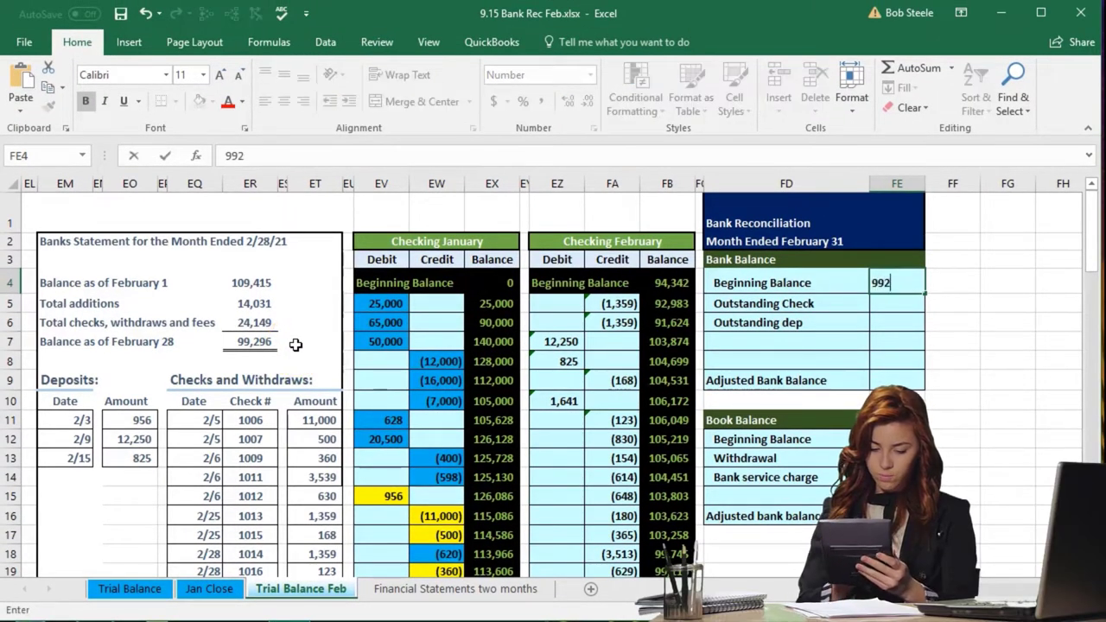
type("296")
key("Return")
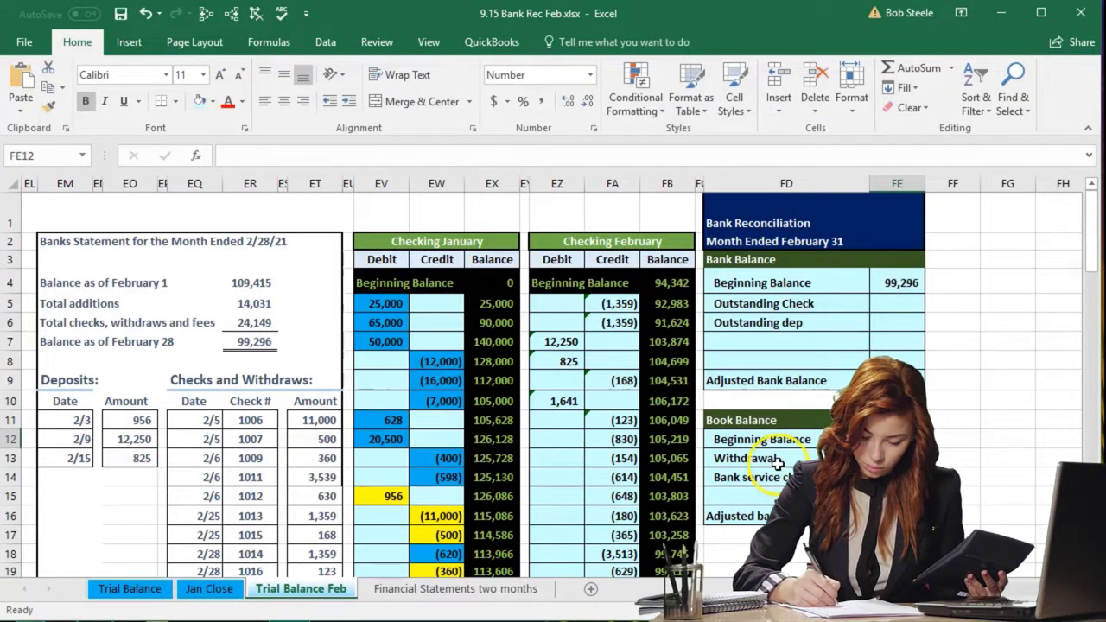
Enter 99,116 as the beginning balance in the Book Balance section of the February reconciliation
scroll(778, 464, "down", 2)
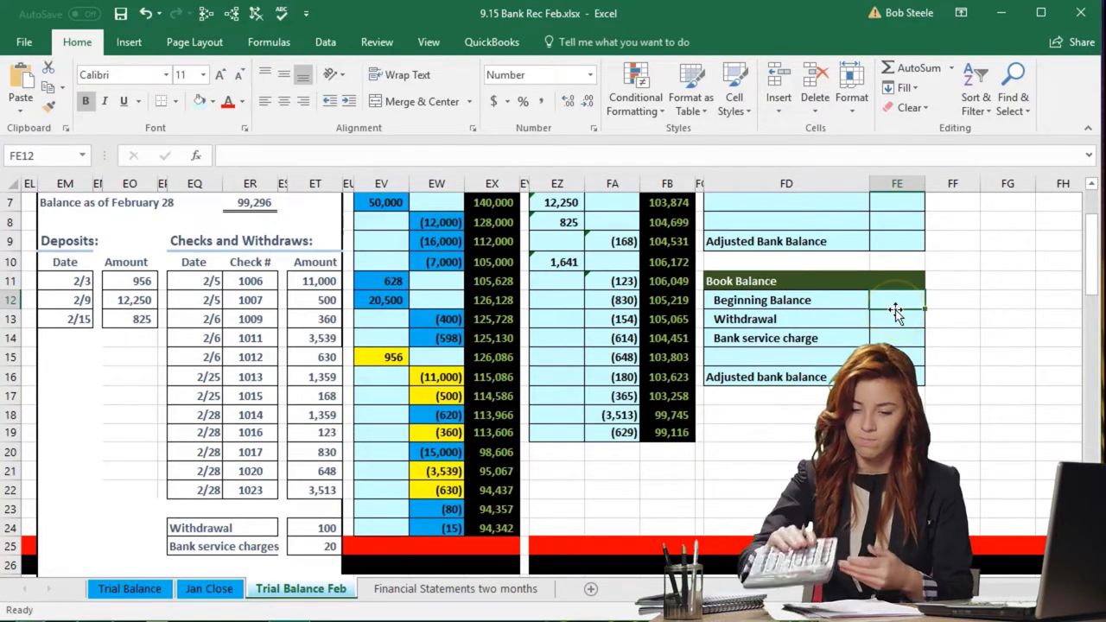
type("99116")
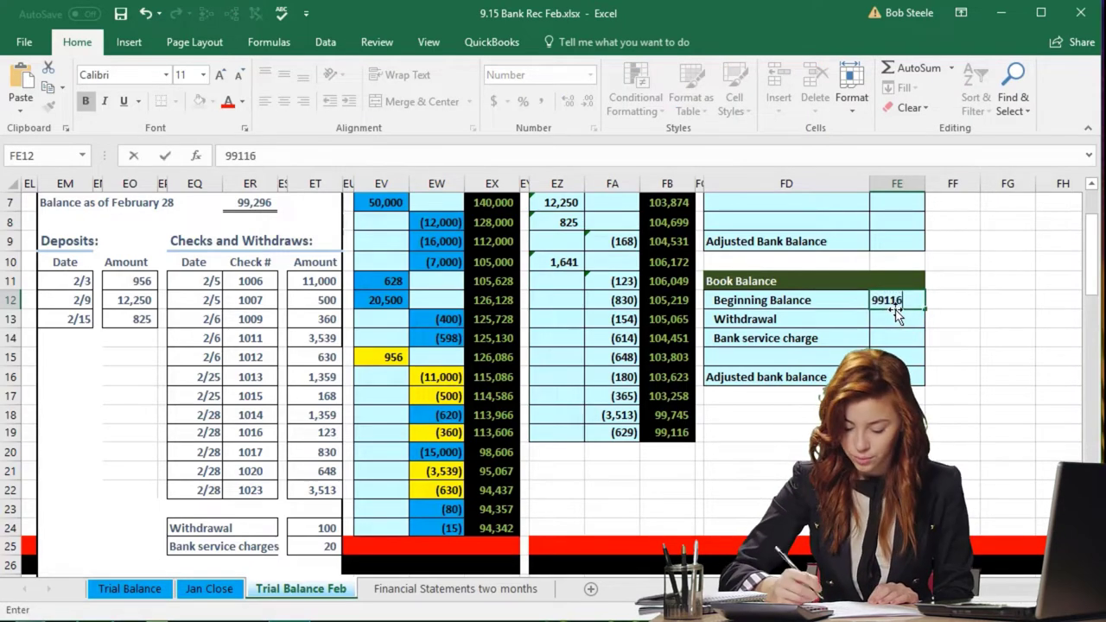
key("Return")
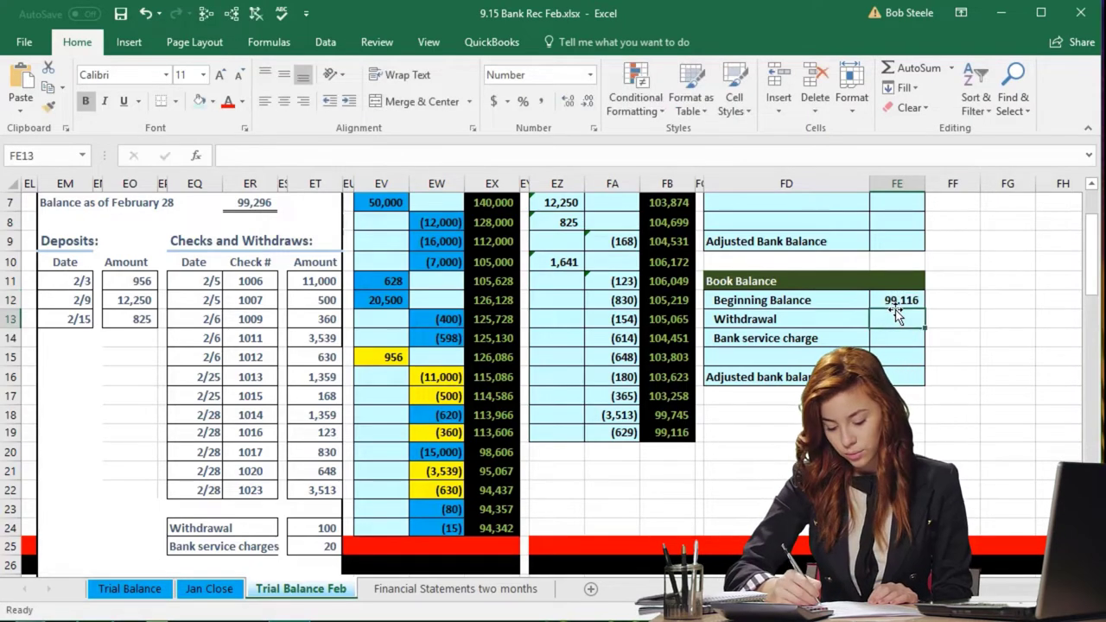
scroll(897, 315, "up", 1)
left_click(894, 296)
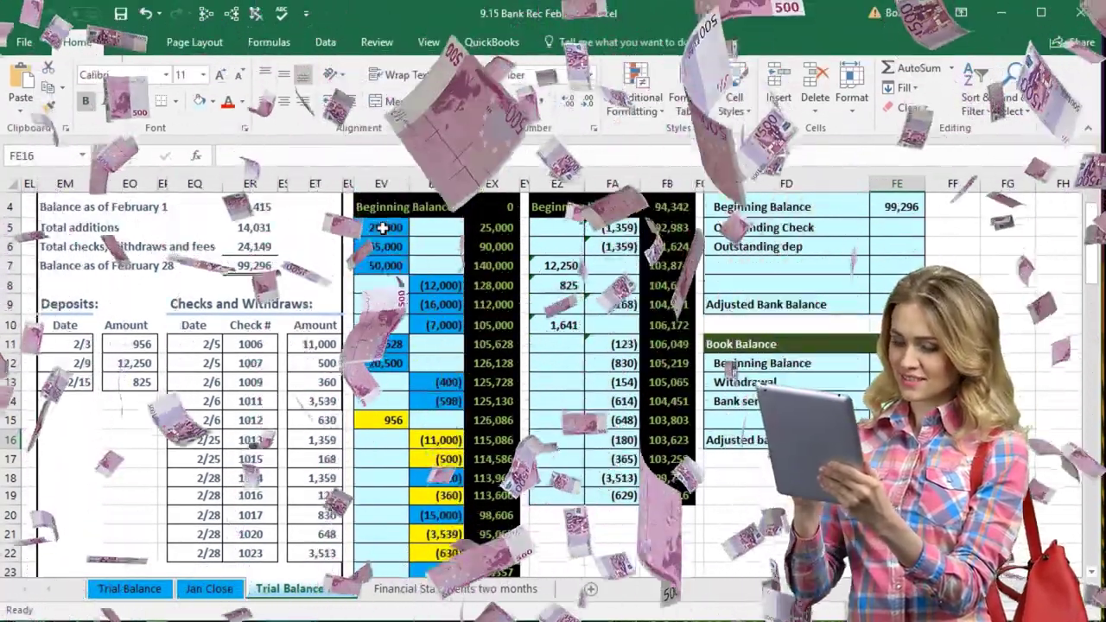
Total the blue-shaded cleared entries in Checking January by selecting them together, and compare with the bank statement's February 1 balance
left_click(252, 206)
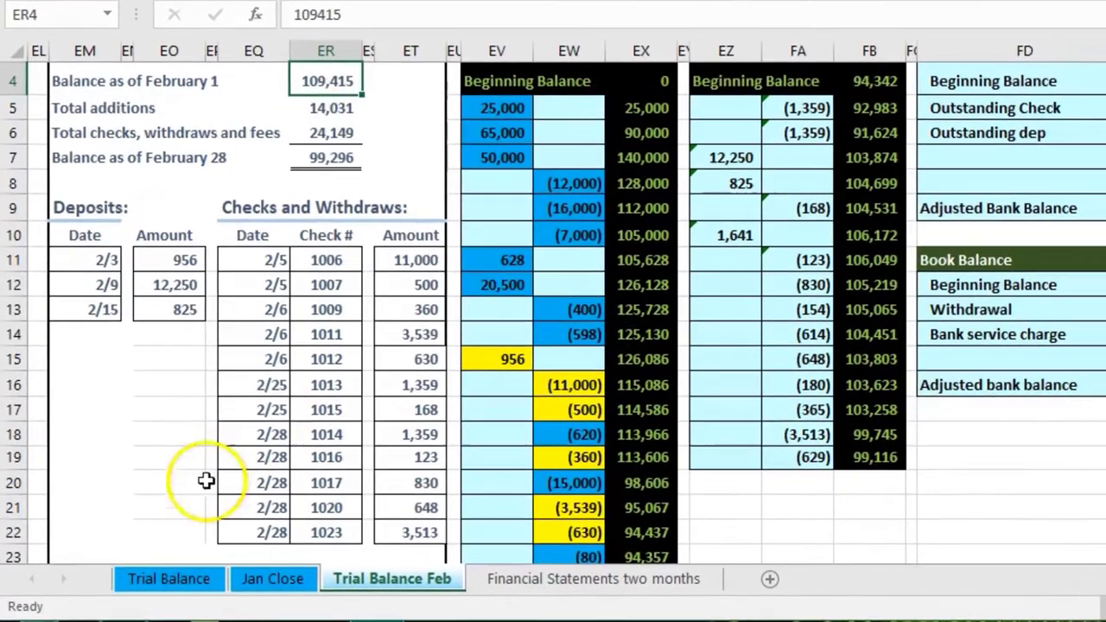
left_click(489, 153)
left_click_drag(492, 109, 550, 234)
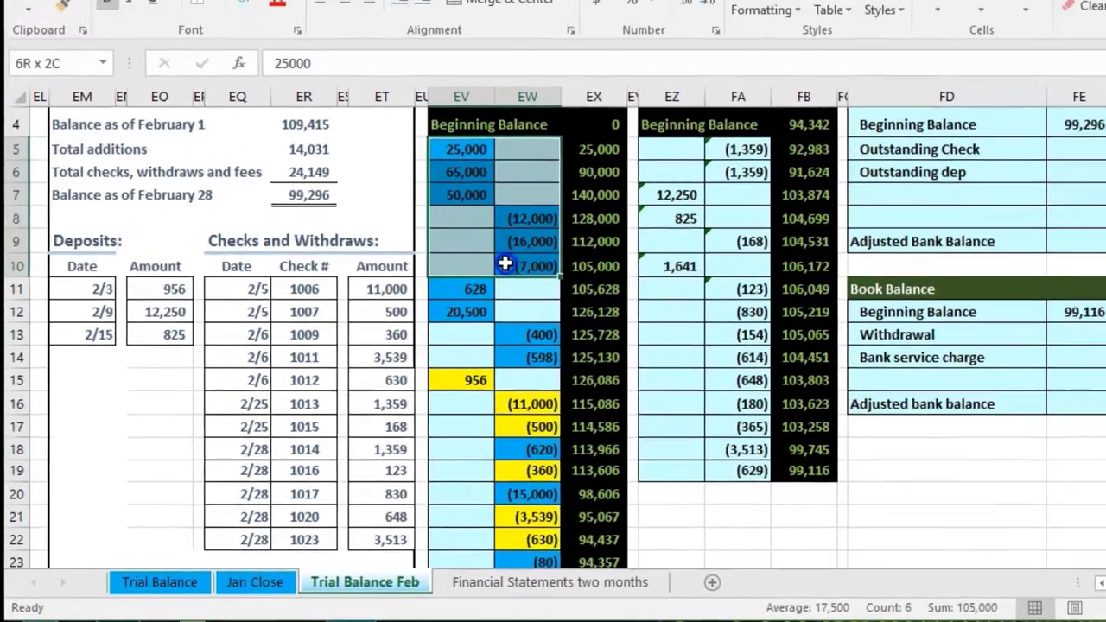
left_click_drag(506, 264, 508, 332)
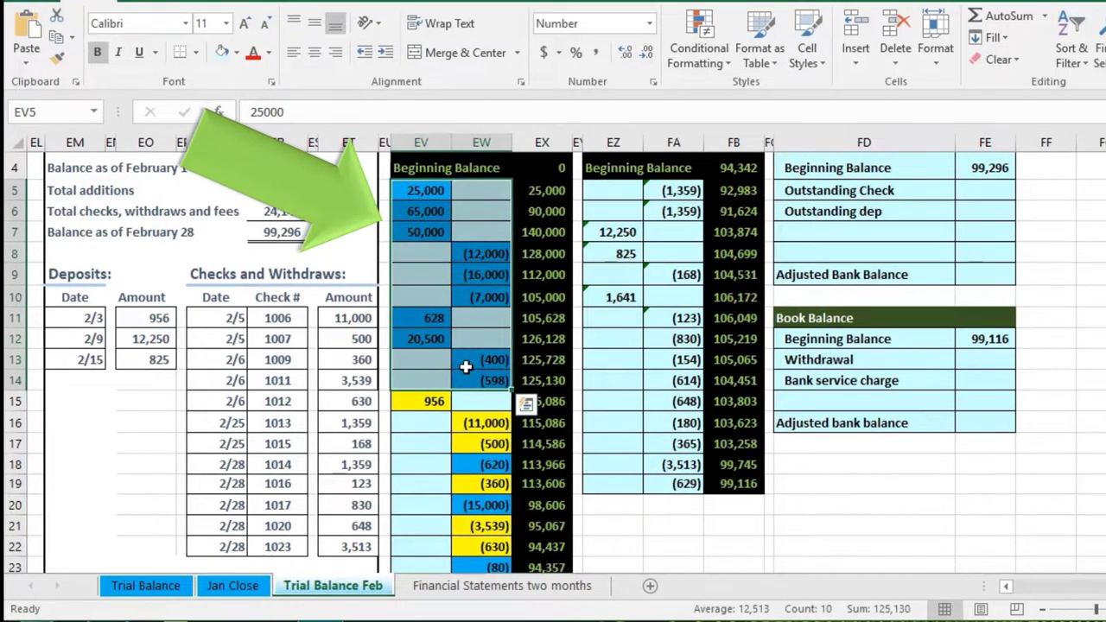
left_click(492, 464, "ctrl")
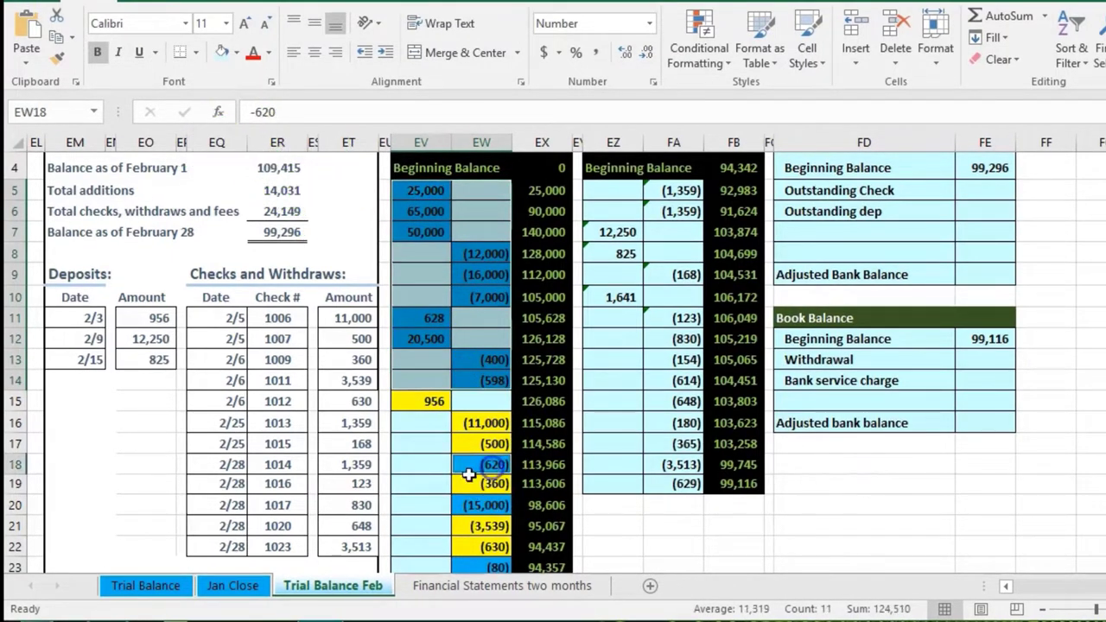
scroll(467, 474, "down", 1)
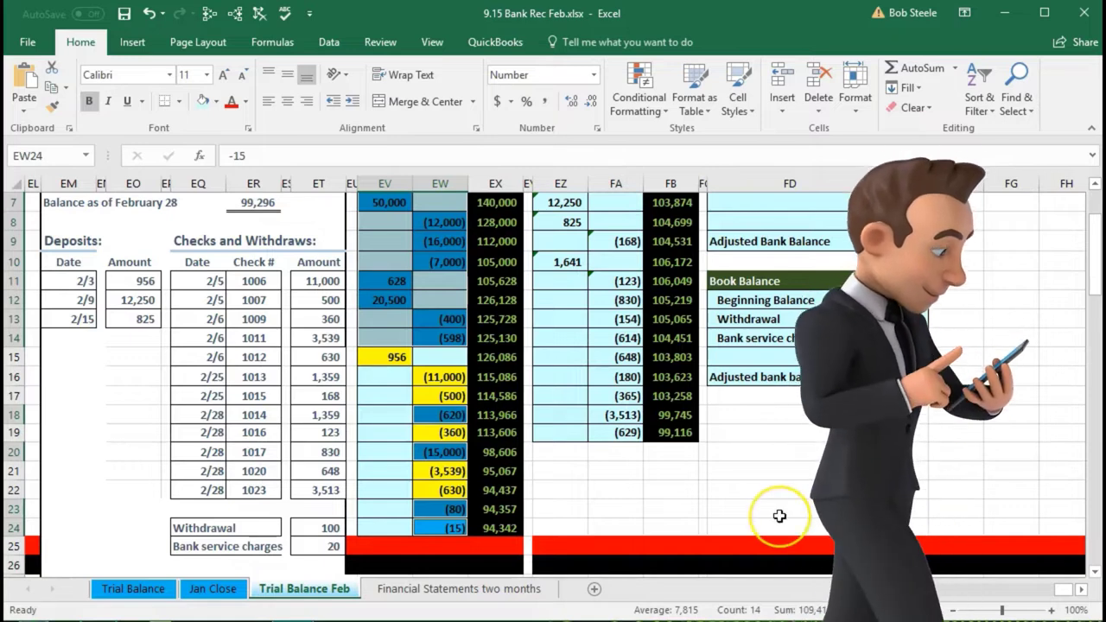
scroll(780, 516, "up", 2)
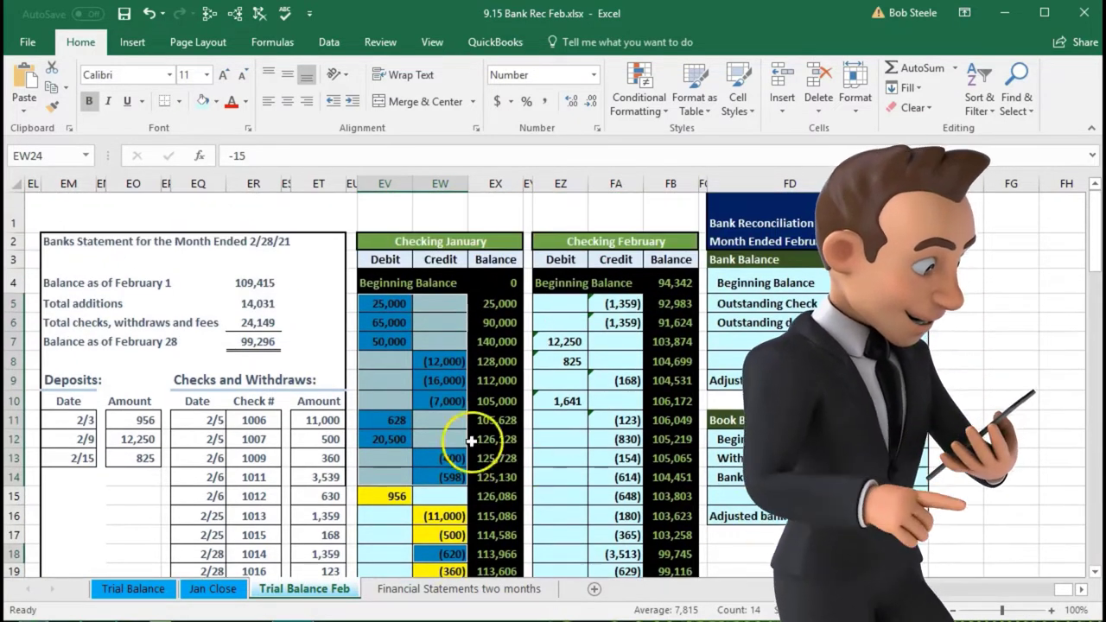
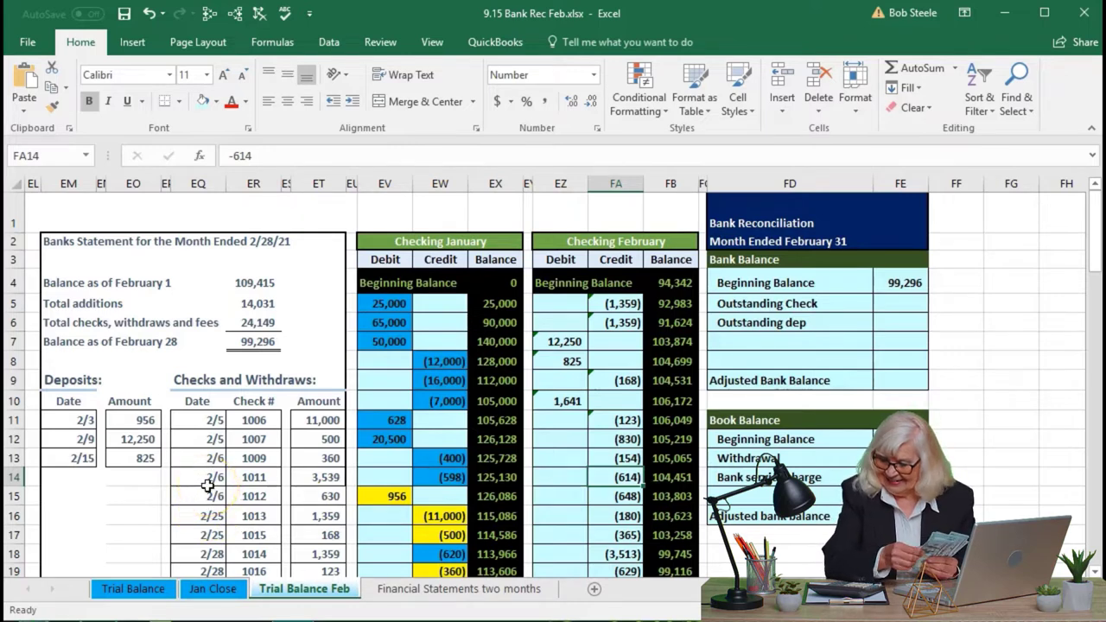
Shade the 2/3 deposit of 956 green on the February bank statement and its matching debit green in Checking January
left_click(127, 420)
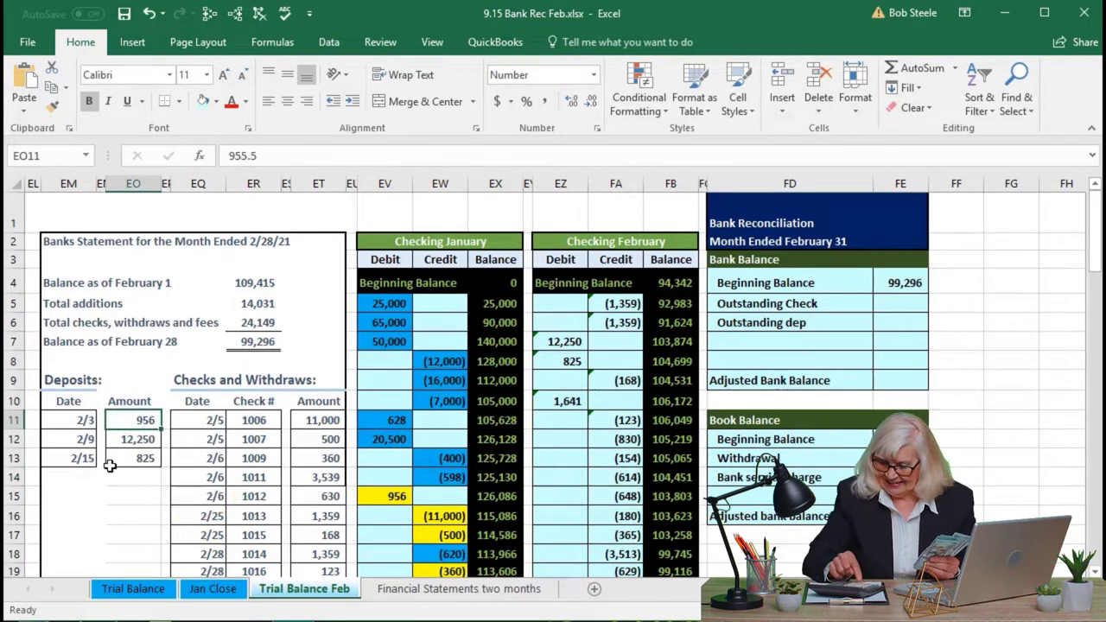
left_click(73, 420)
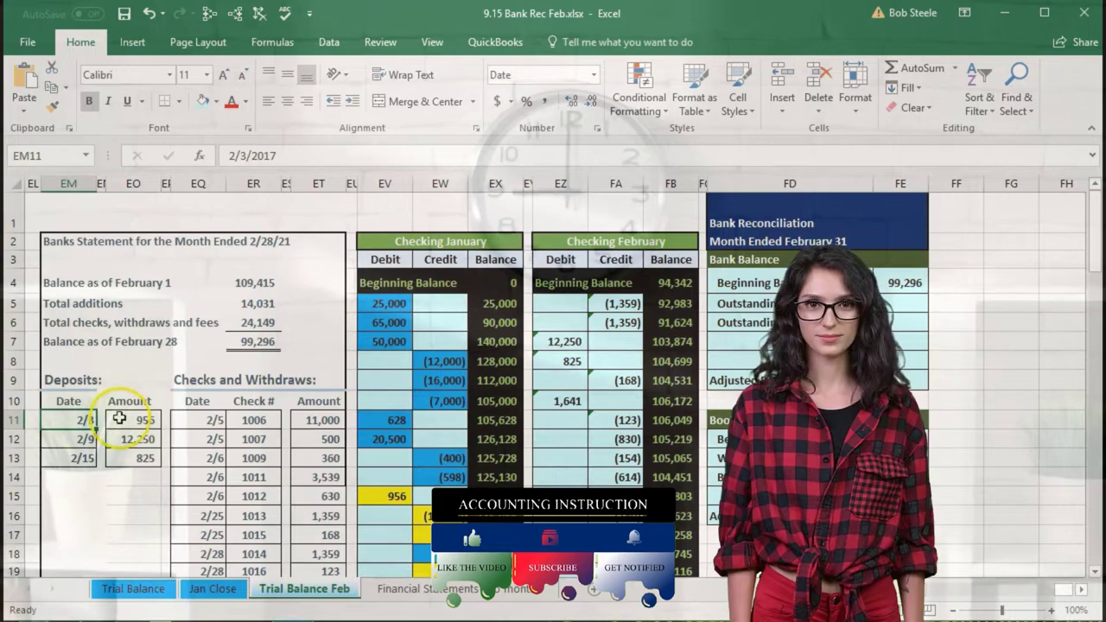
left_click(120, 418)
right_click(119, 418)
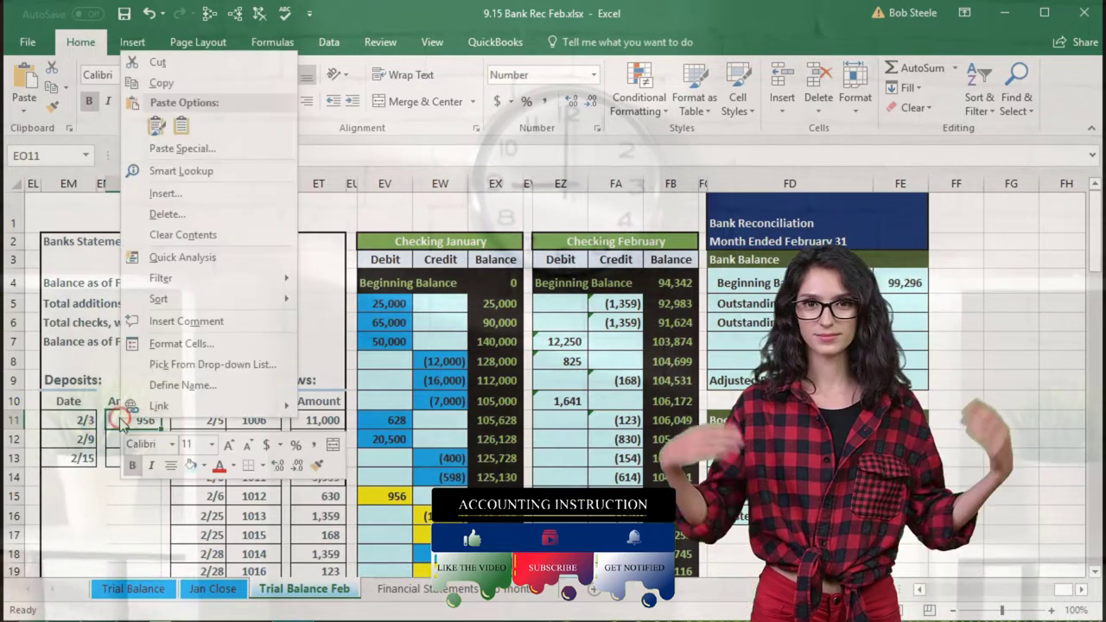
left_click(207, 466)
left_click(243, 598)
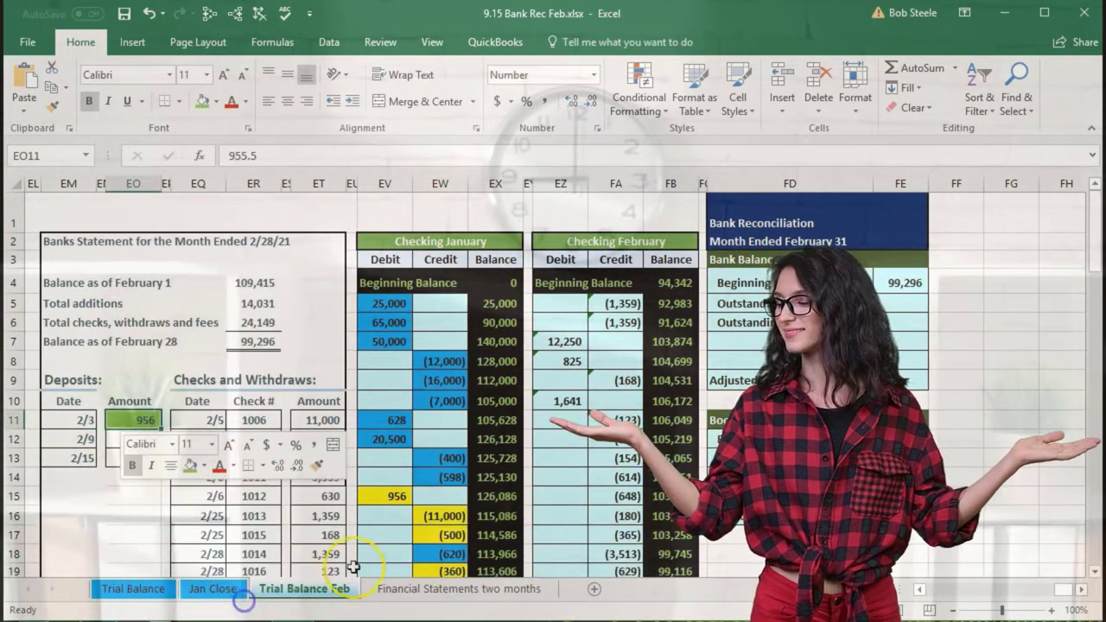
left_click(396, 496)
right_click(396, 496)
left_click(467, 539)
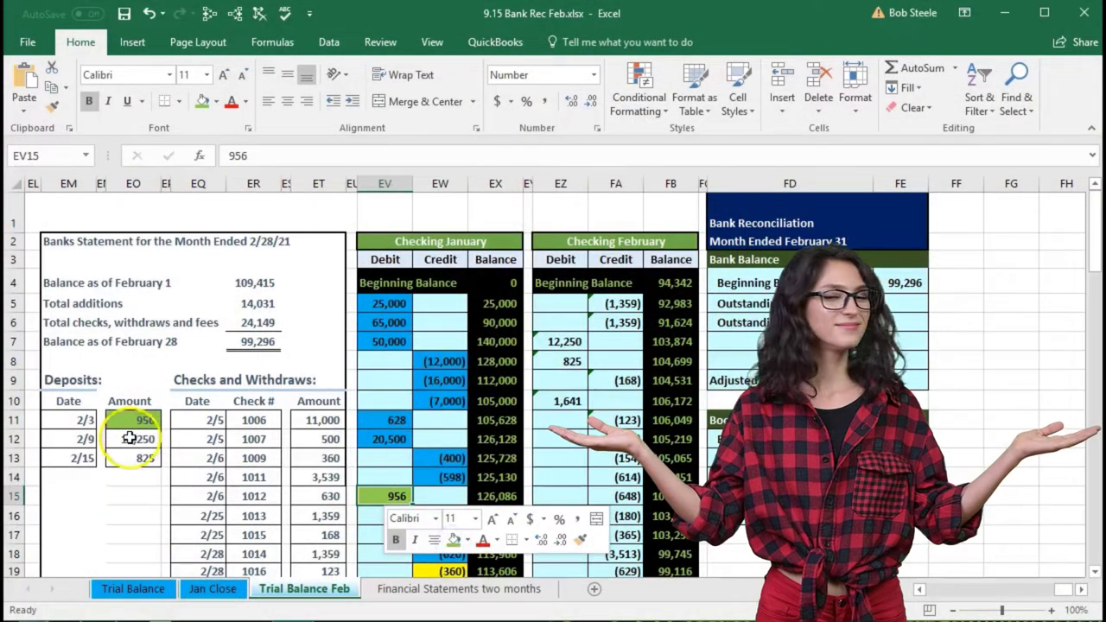
Shade the 2/9 deposit of 12,250 green on the bank statement and its matching debit green in Checking February
left_click(136, 434)
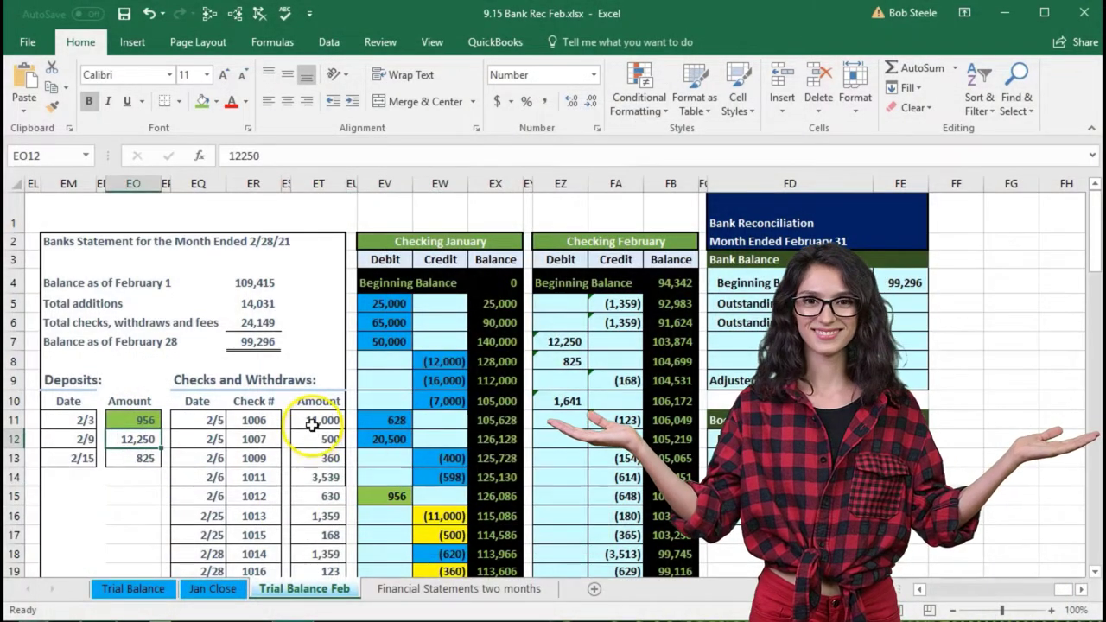
scroll(311, 425, "down", 2)
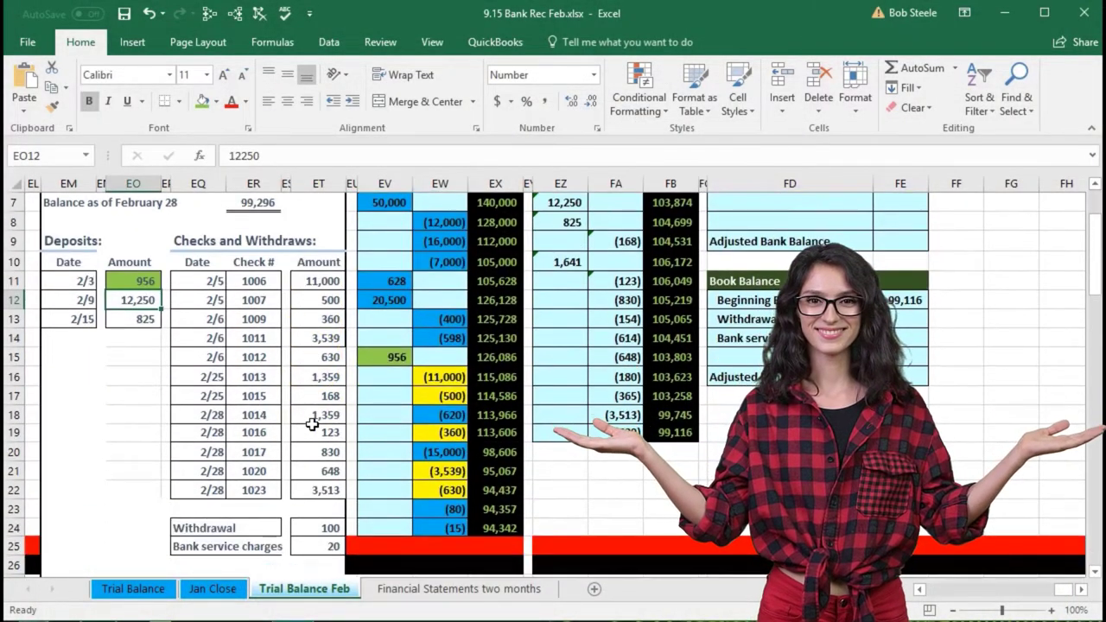
scroll(312, 424, "up", 2)
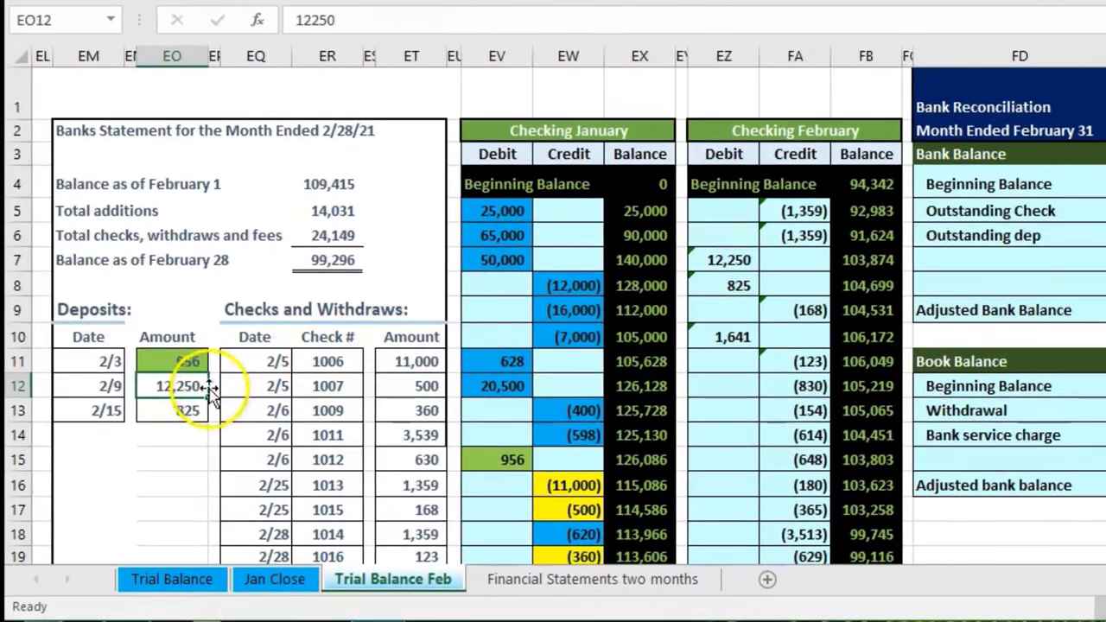
right_click(143, 439)
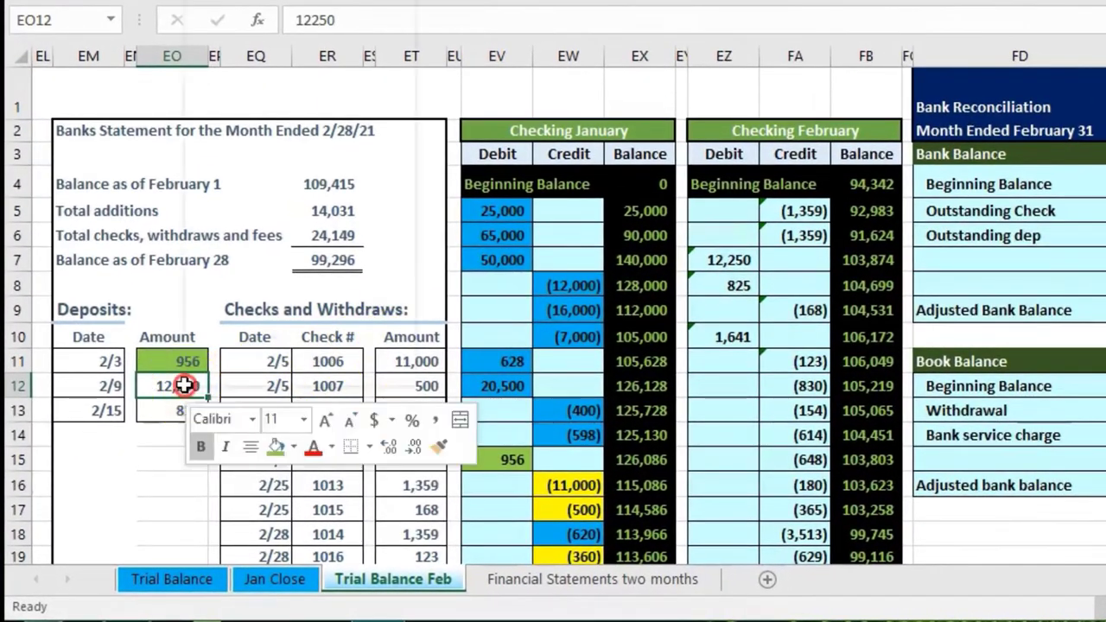
left_click(274, 449)
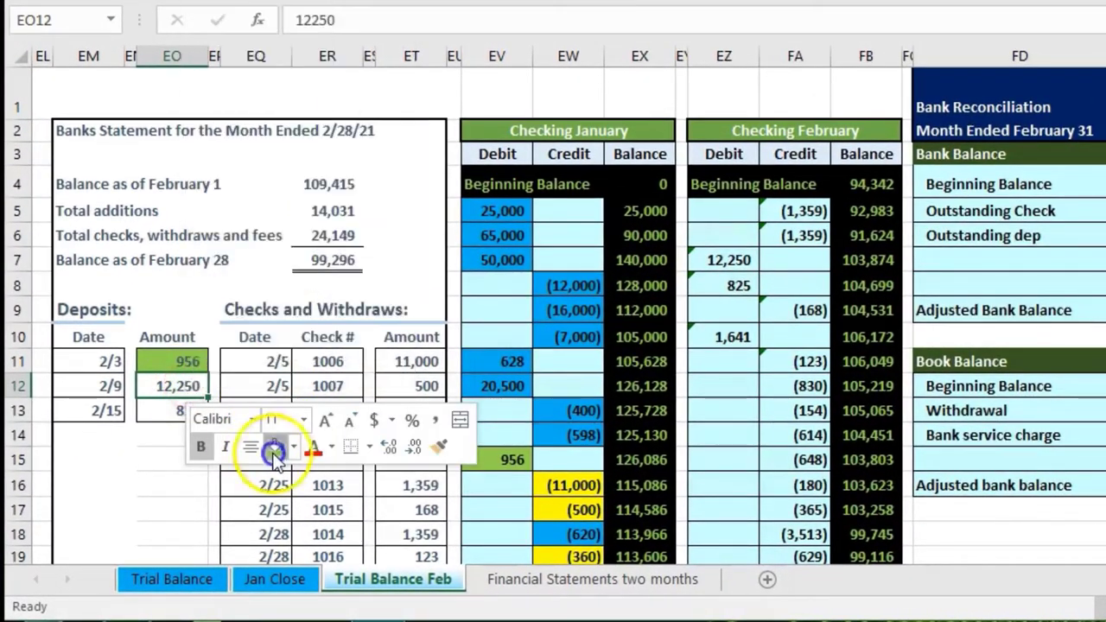
left_click(730, 256)
right_click(730, 252)
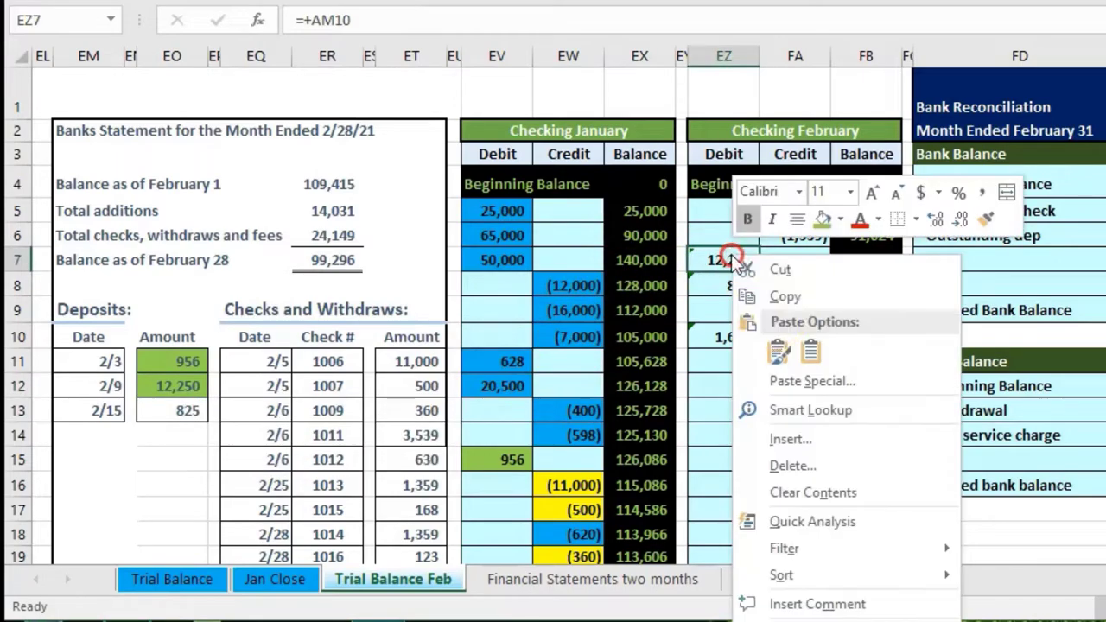
left_click(823, 223)
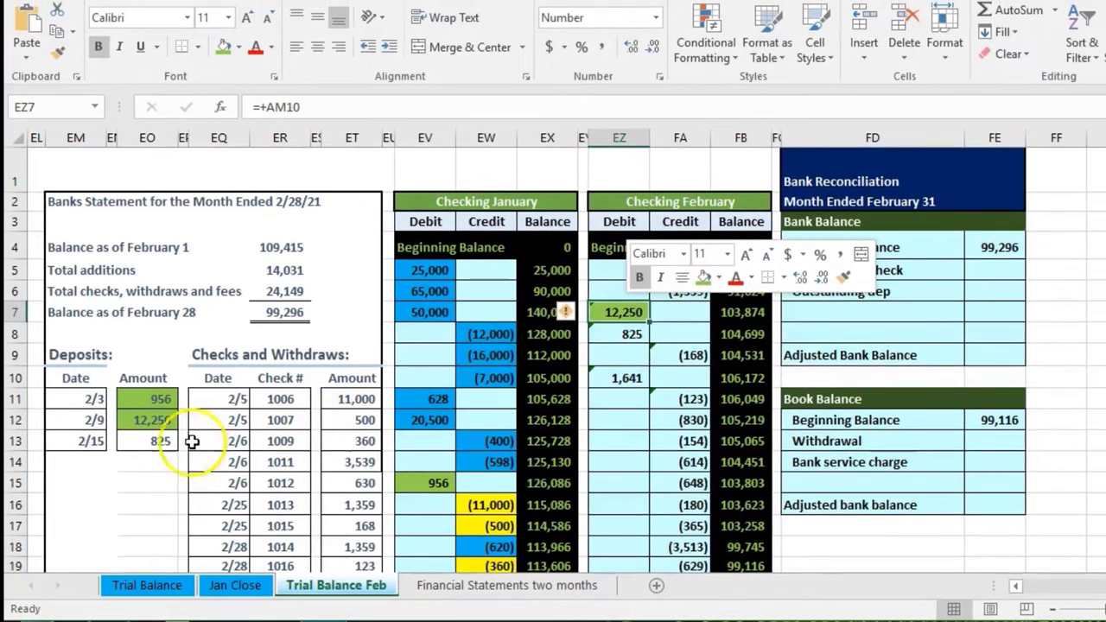
Shade the 2/15 deposit of 825 green on the bank statement and its matching debit green in Checking February
left_click(160, 441)
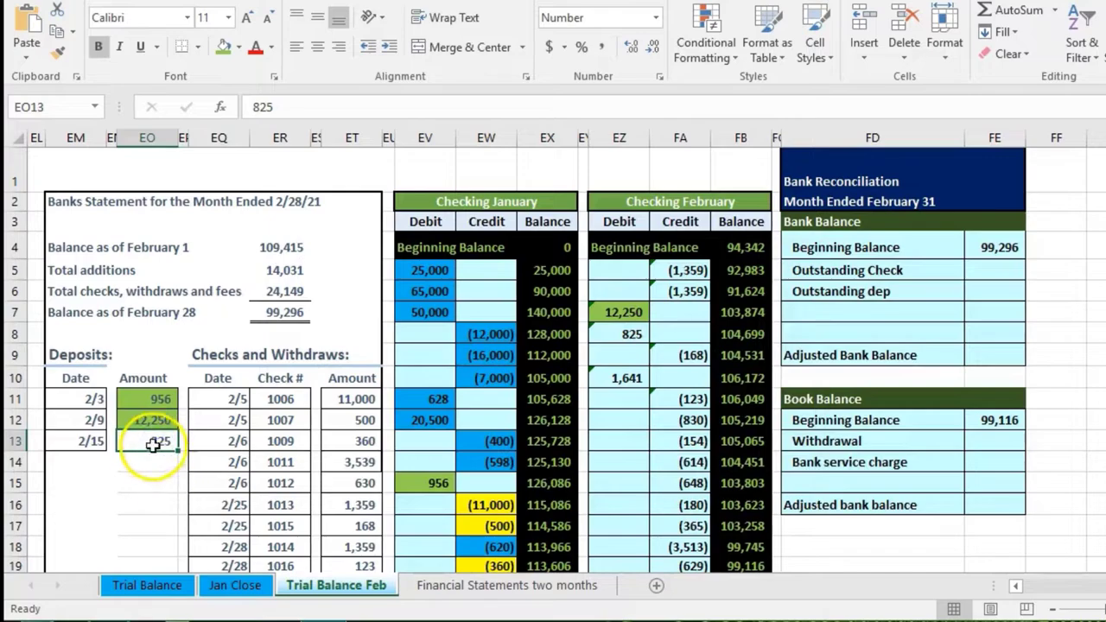
right_click(152, 440)
left_click(231, 494)
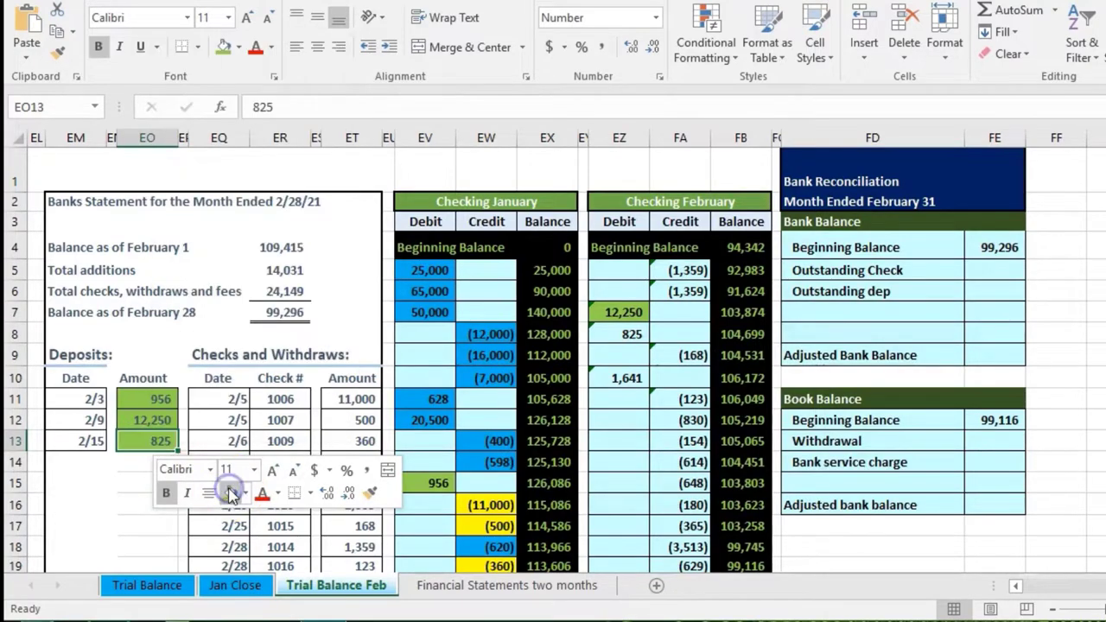
left_click(628, 332)
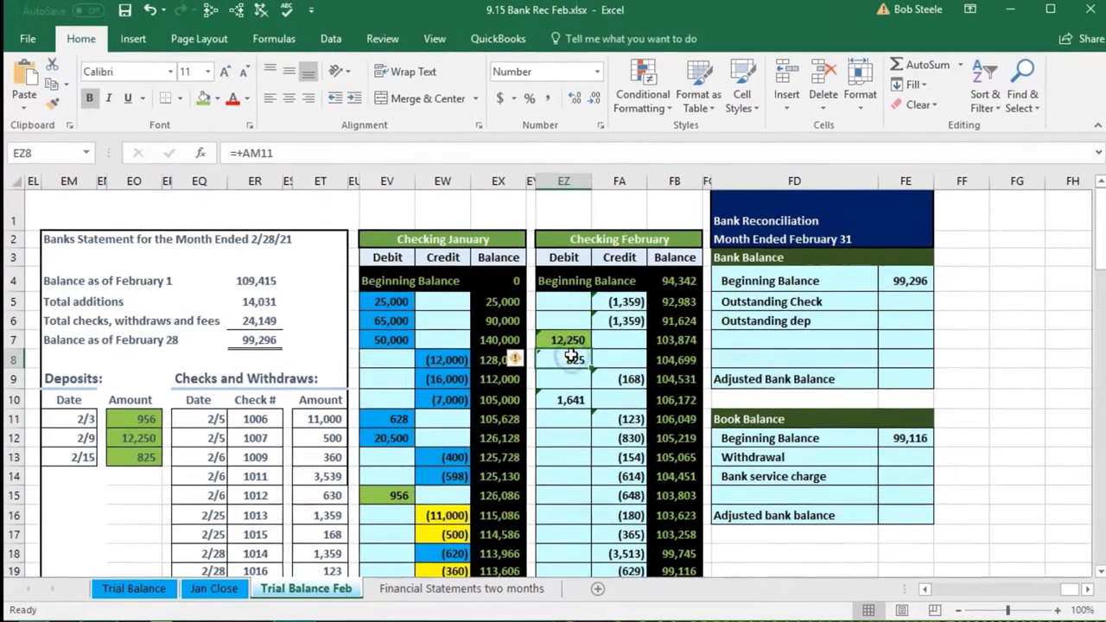
right_click(630, 329)
left_click(638, 332)
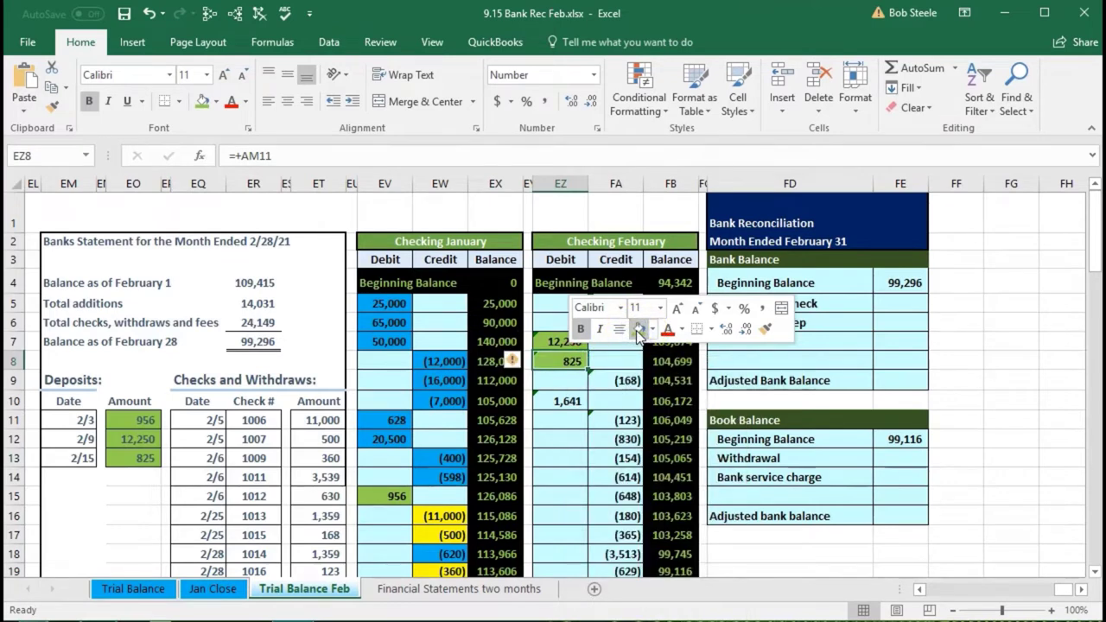
left_click(374, 452)
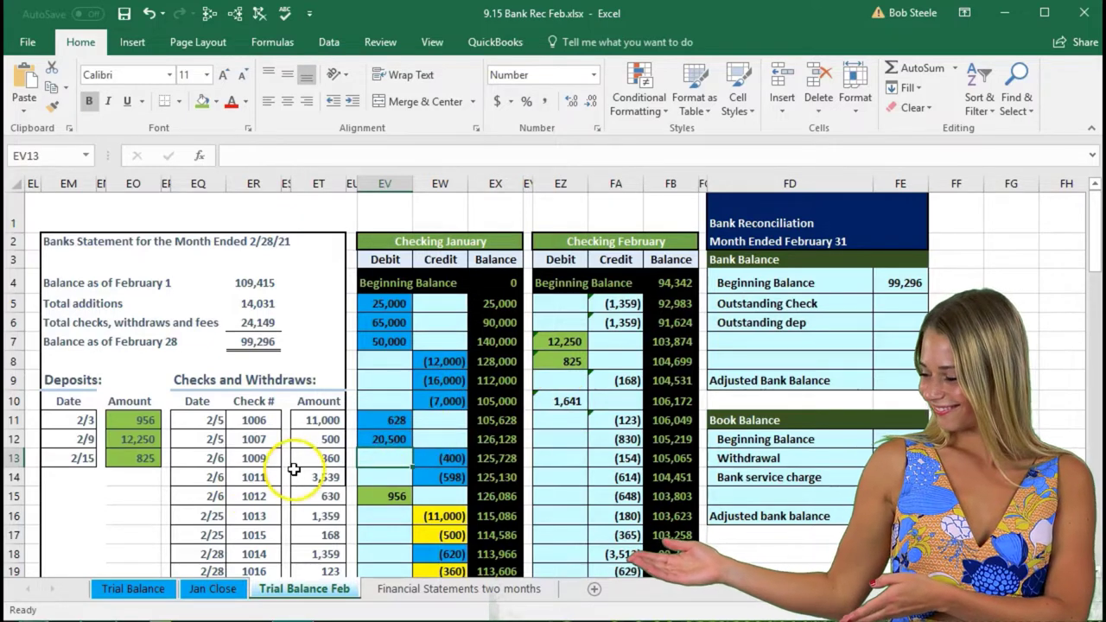
left_click(541, 405)
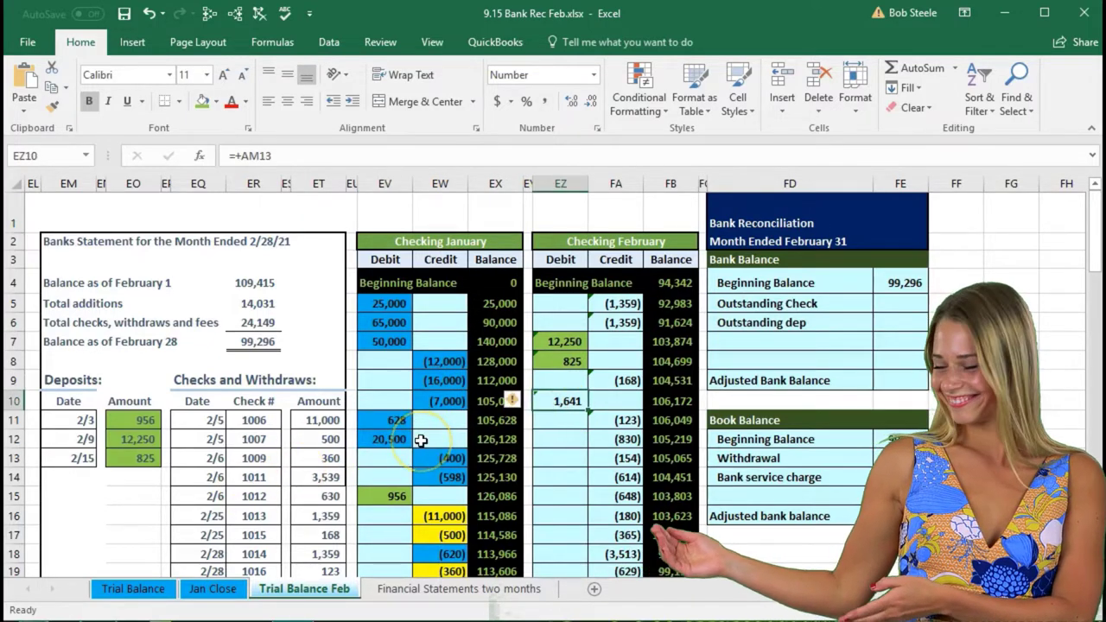
Shade the 2/5 check of 11,000 green on the bank statement and its matching credit green in Checking January
left_click(317, 421)
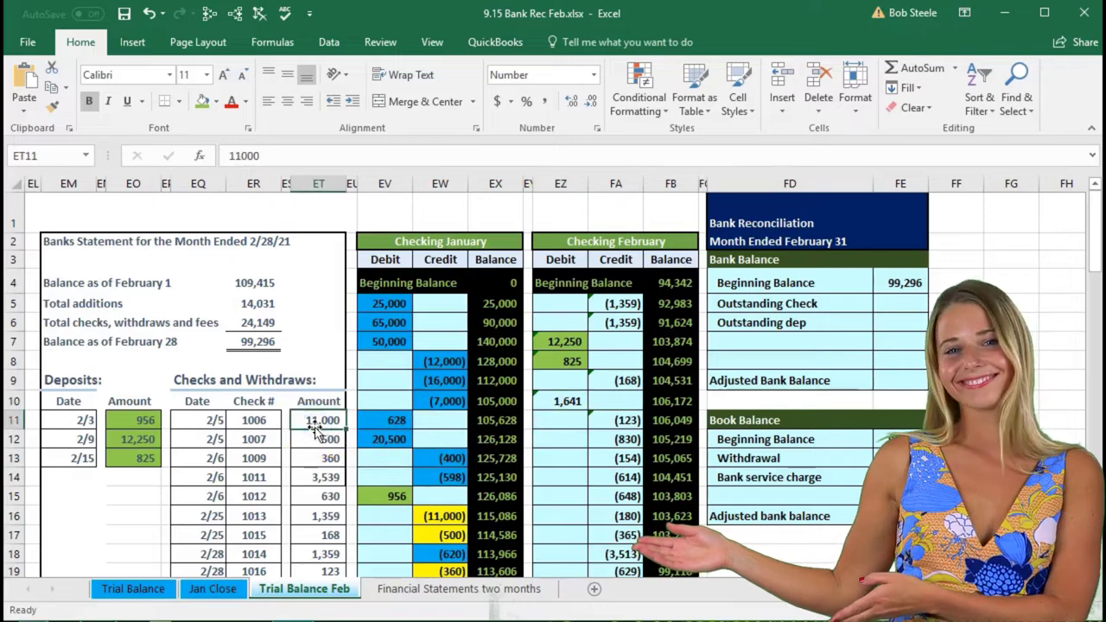
scroll(316, 430, "down", 1)
scroll(316, 430, "down", 1)
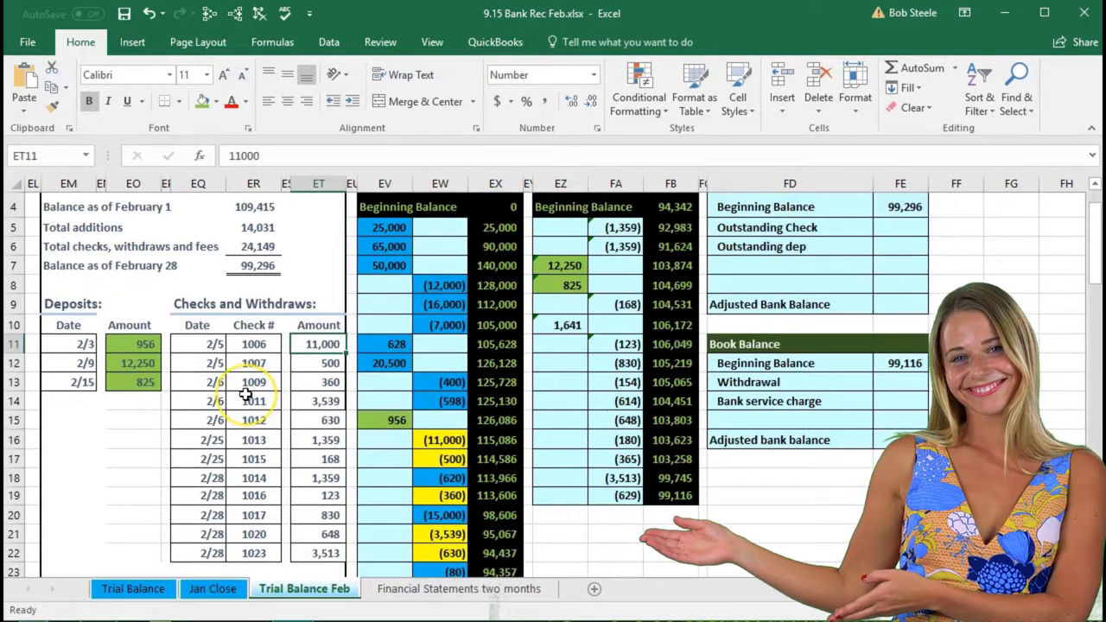
left_click(216, 344)
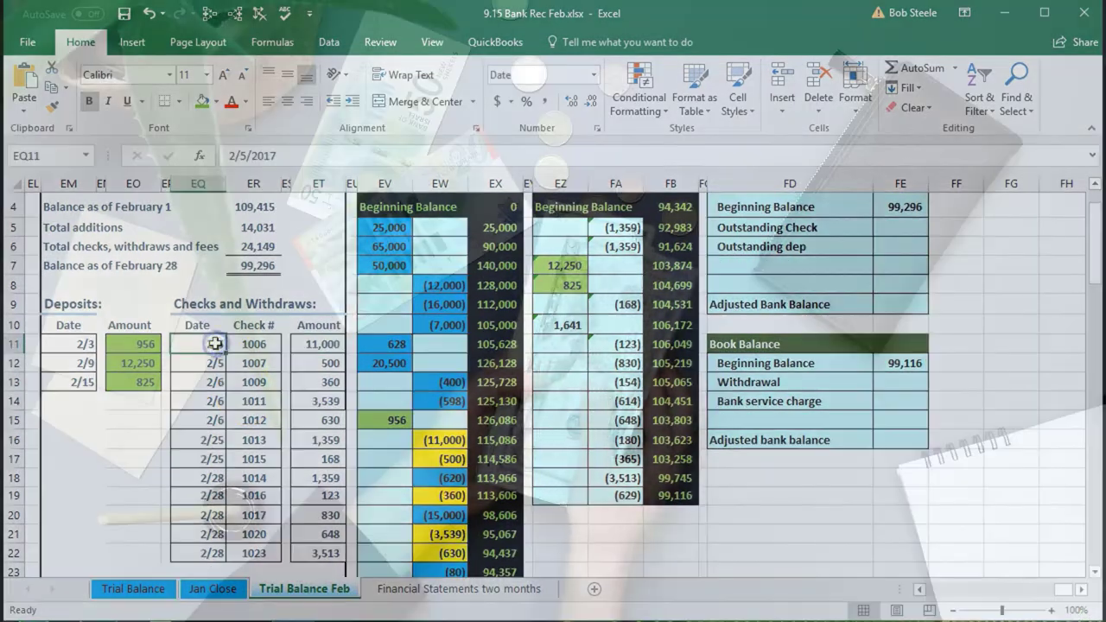
left_click(256, 343)
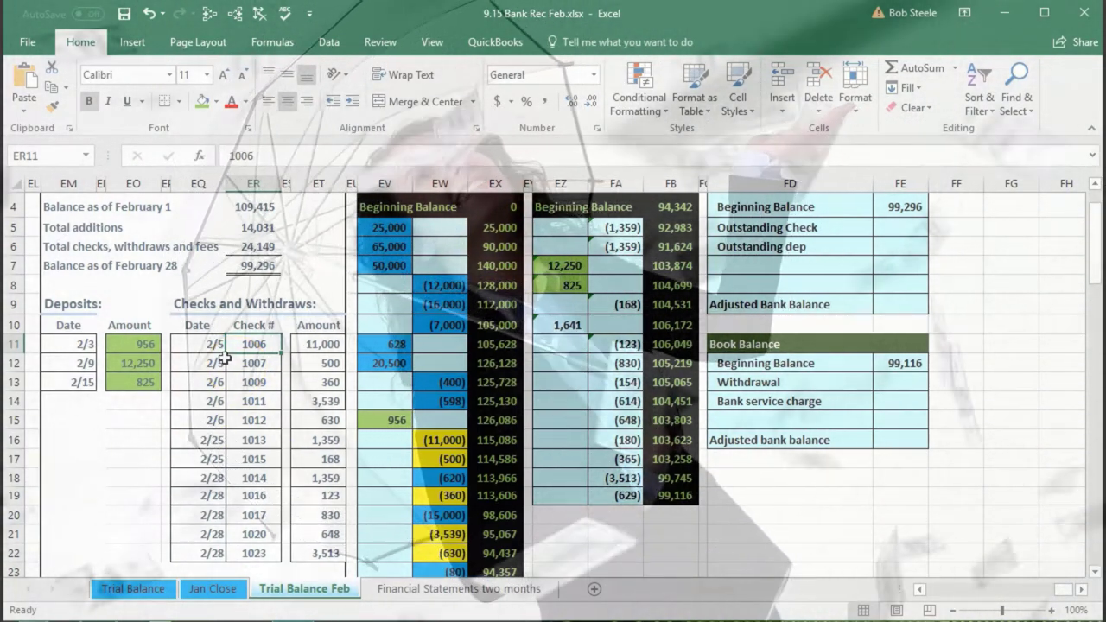
left_click(307, 343)
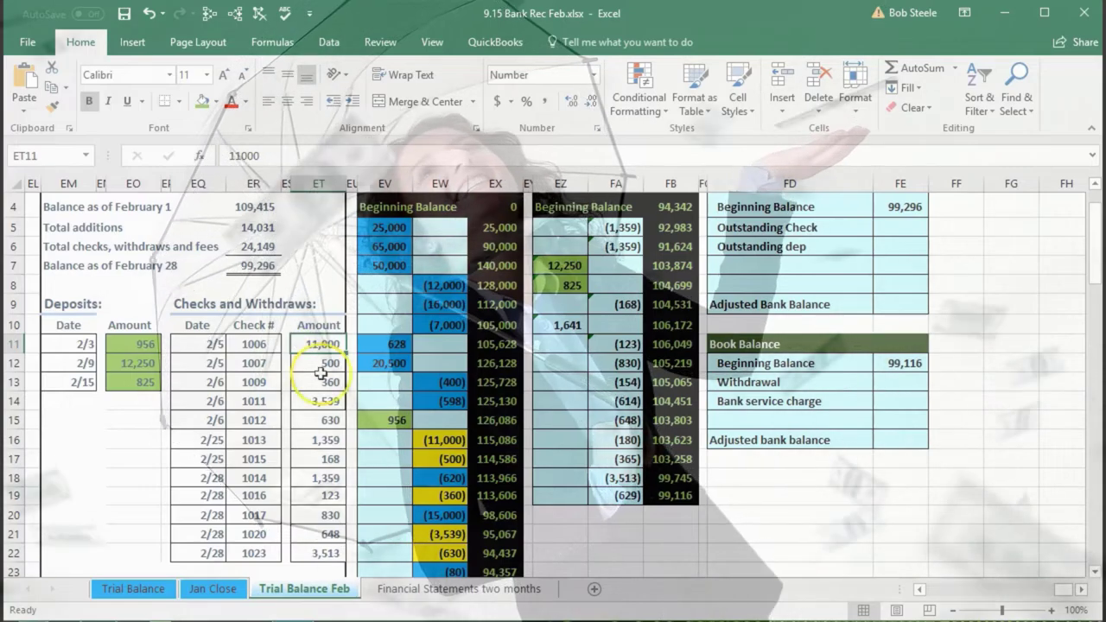
right_click(319, 344)
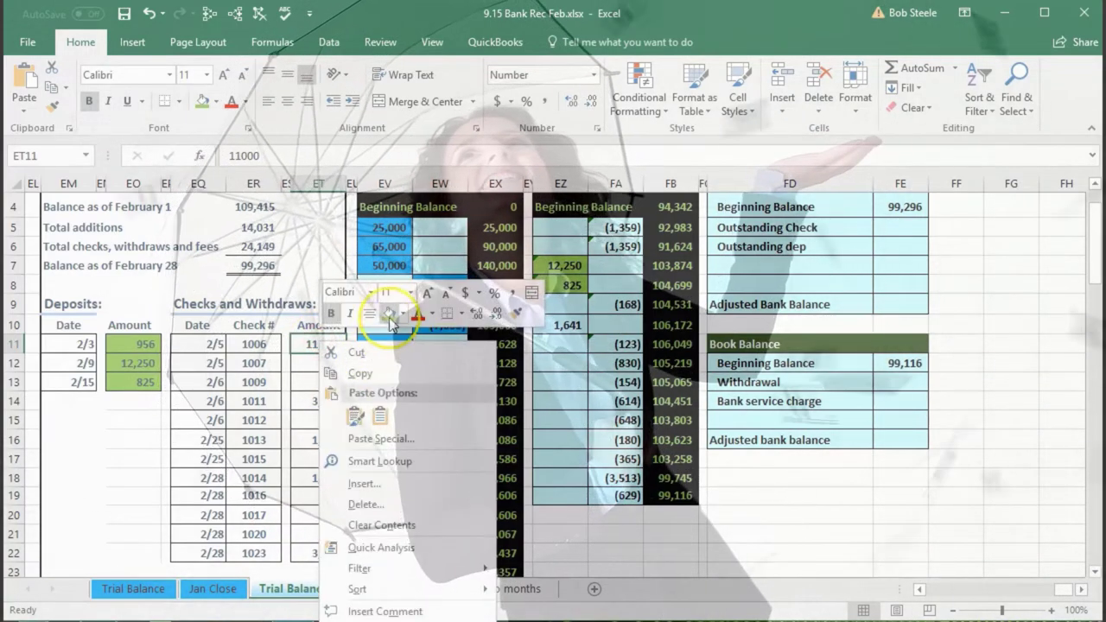
left_click(388, 313)
right_click(447, 443)
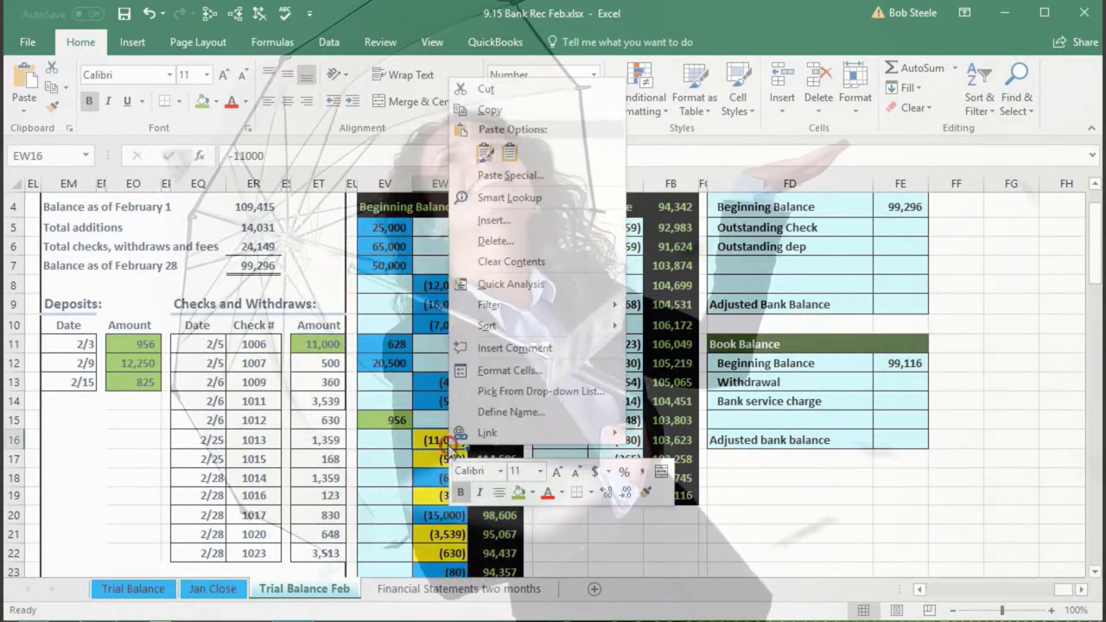
left_click(512, 494)
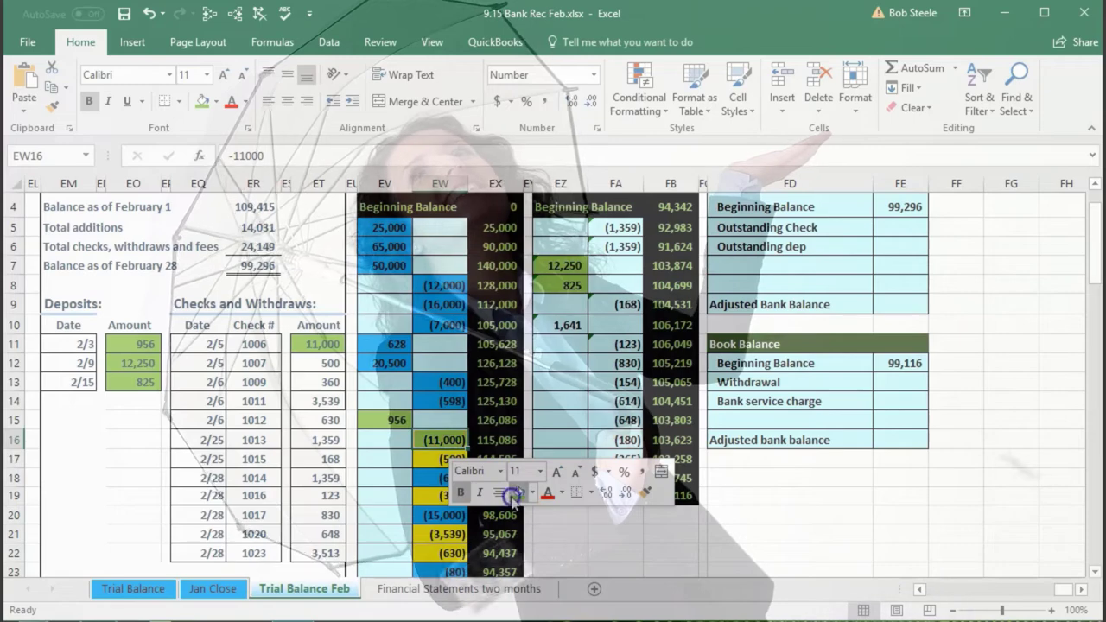
Shade the 2/5 check of 500 green on the bank statement and its matching credit green in Checking January
right_click(314, 364)
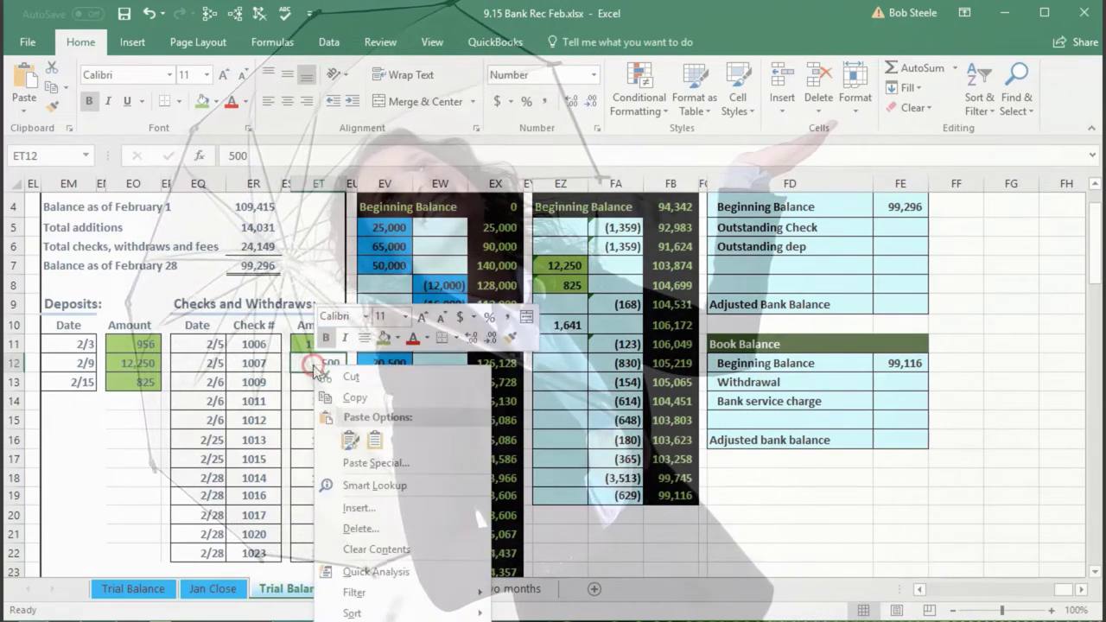
left_click(383, 338)
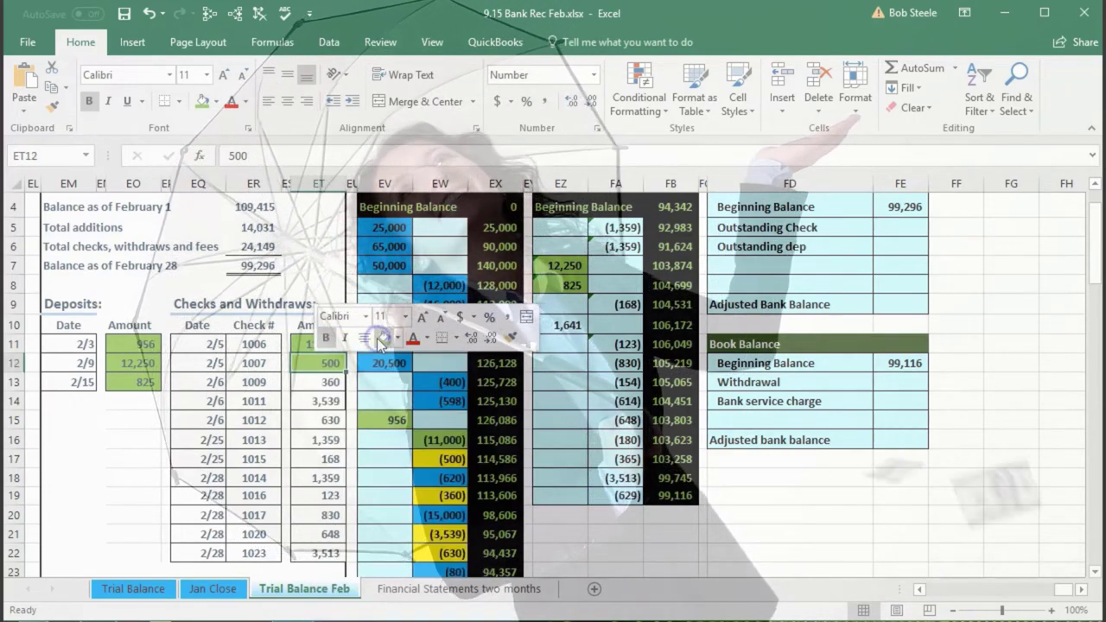
left_click(430, 458)
right_click(430, 458)
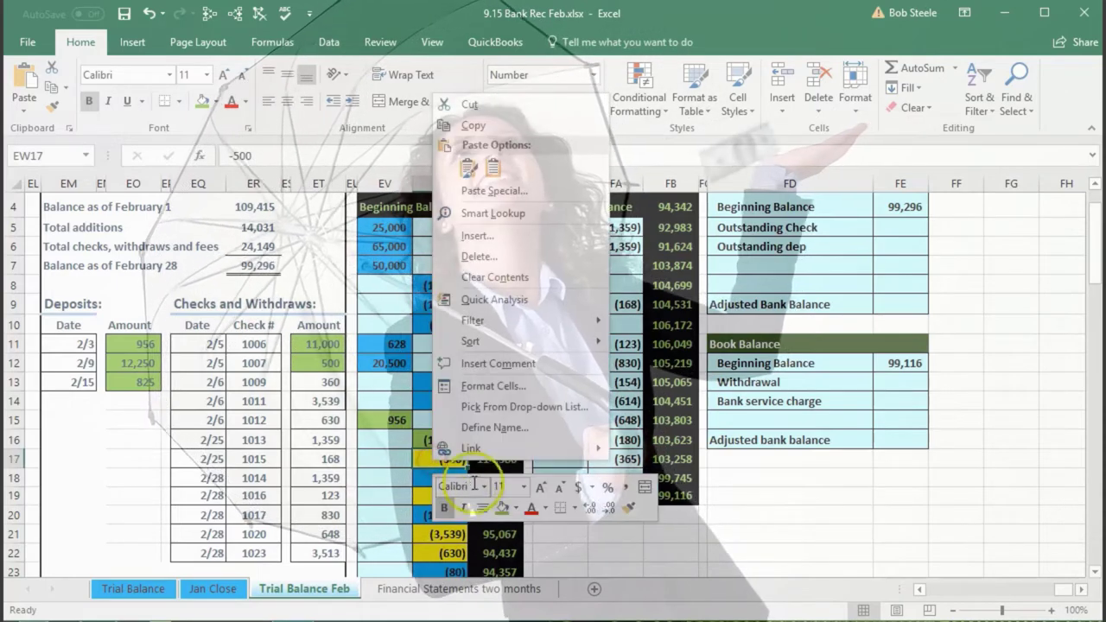
left_click(501, 509)
Shade the 2/6 check of 360 green on the bank statement and its matching credit green in Checking January
left_click(318, 384)
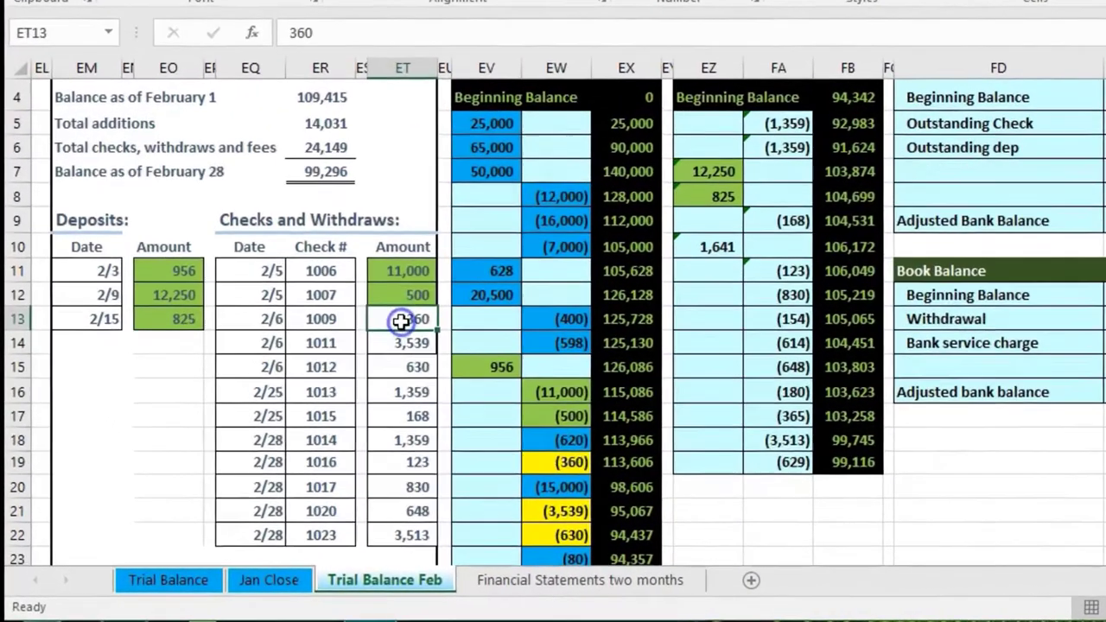
right_click(317, 385)
left_click(492, 285)
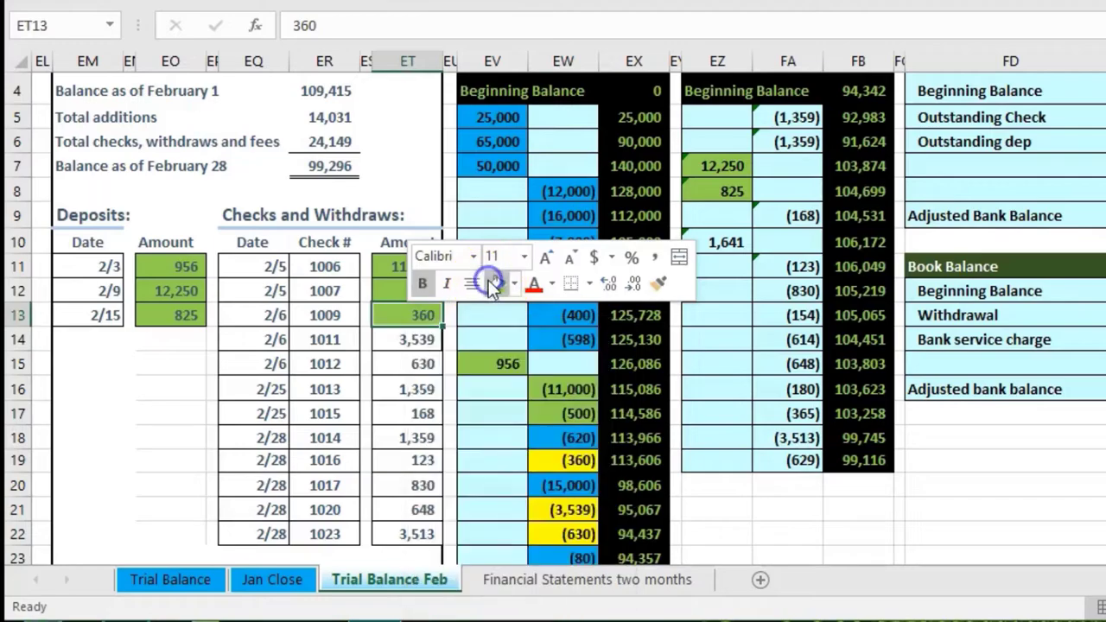
left_click(555, 462)
right_click(556, 461)
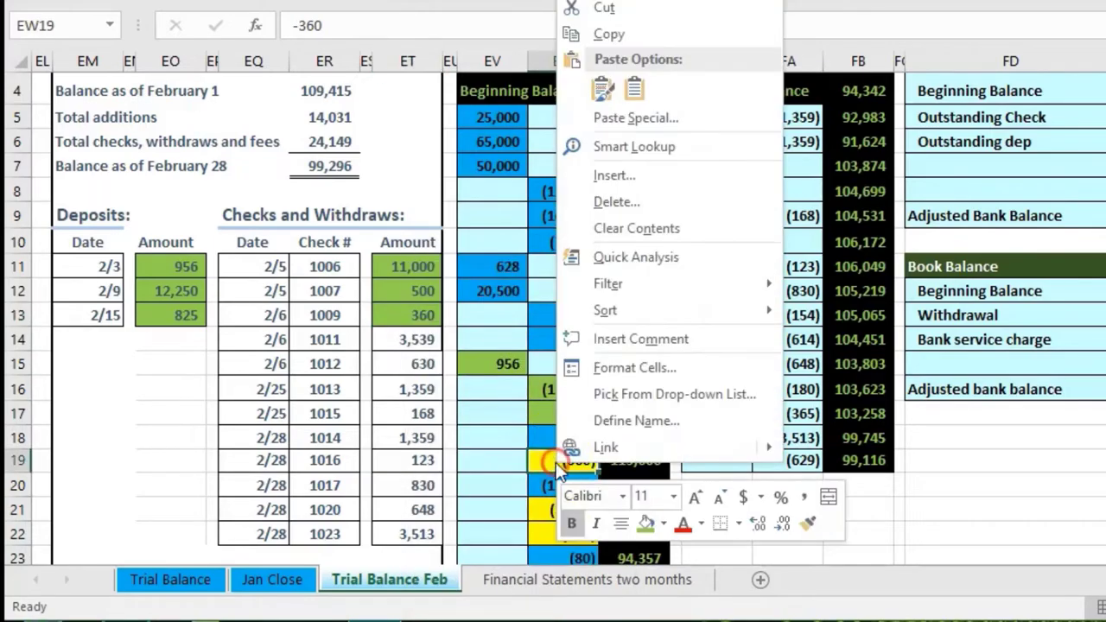
left_click(645, 520)
Shade the 2/6 check of 3,539 green on the bank statement and its matching credit green in Checking January
left_click(399, 341)
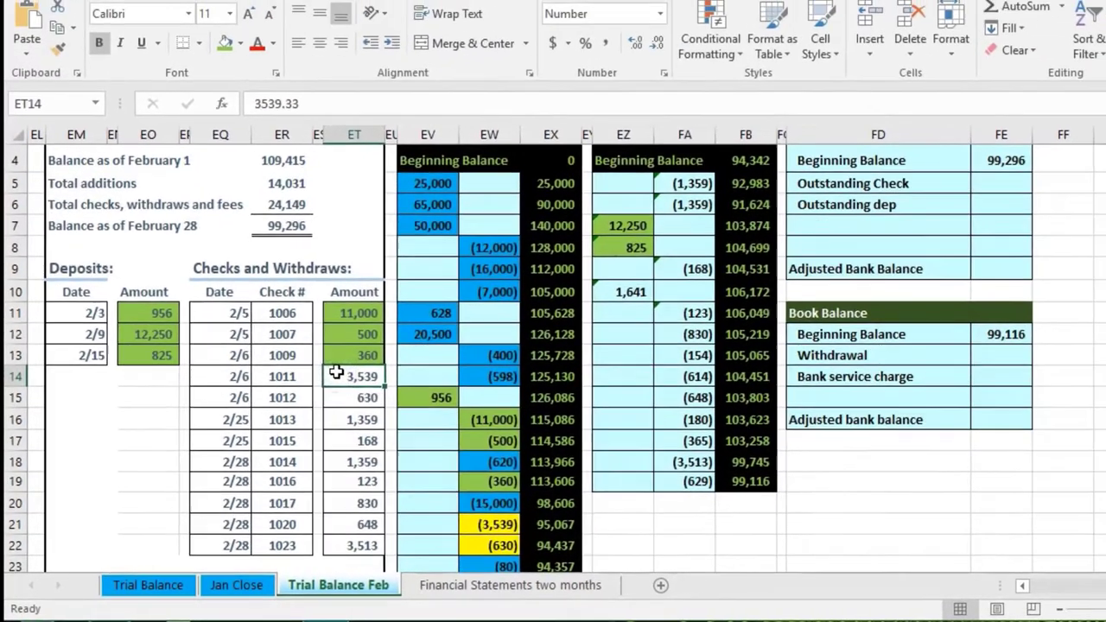
right_click(399, 342)
left_click(413, 342)
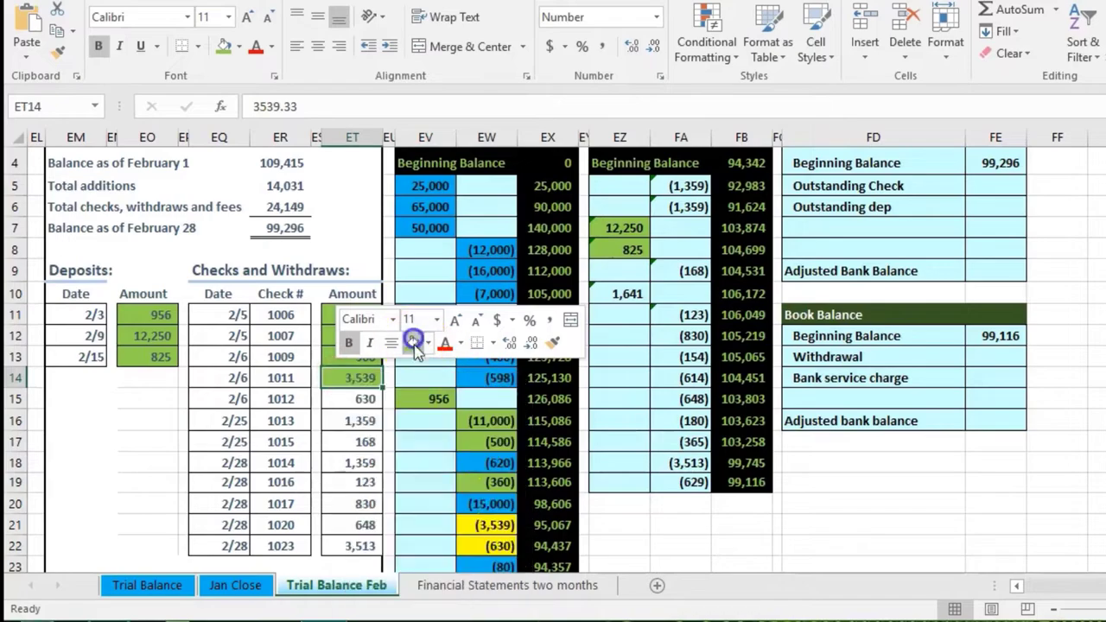
left_click(468, 519)
right_click(480, 525)
left_click(556, 583)
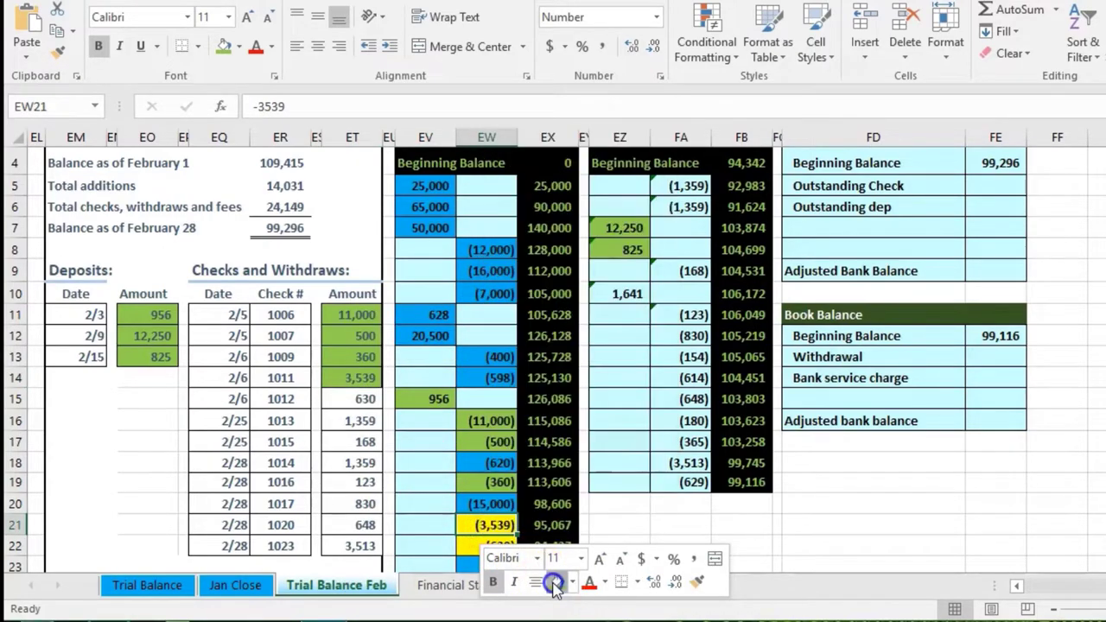
Shade the 2/6 check of 630 green on the bank statement and its matching credit green in Checking January
left_click(347, 404)
right_click(346, 404)
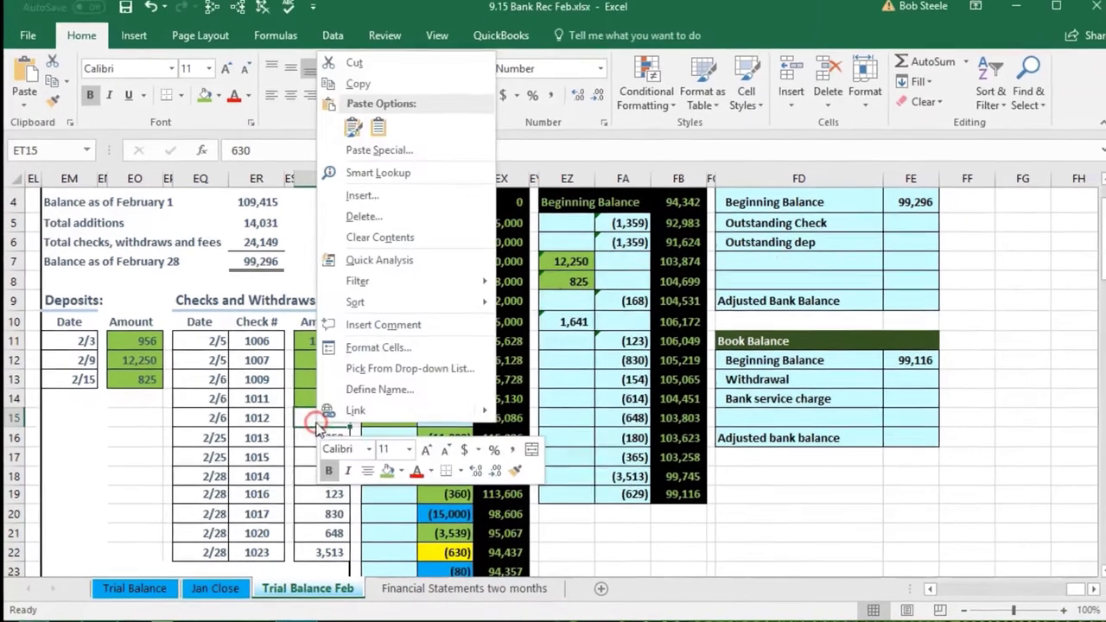
left_click(419, 456)
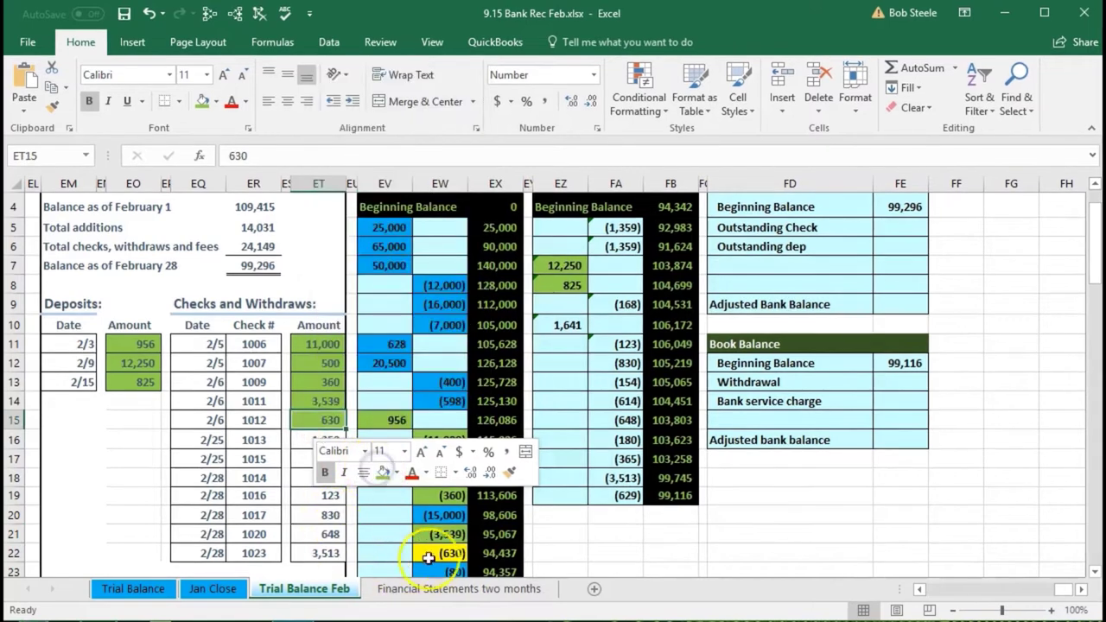
left_click(428, 558)
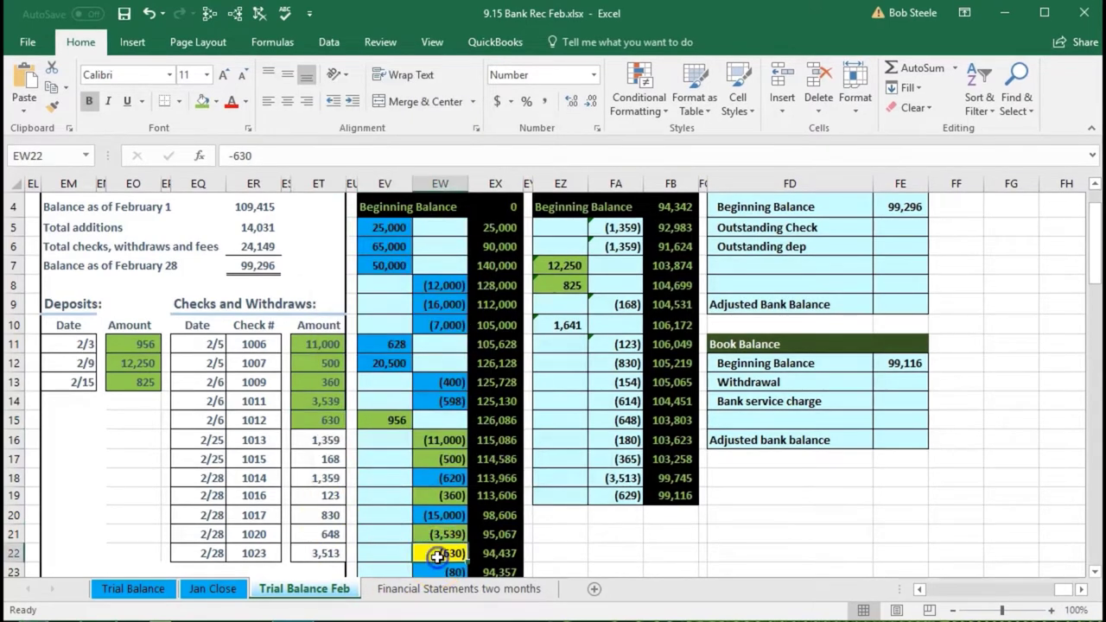
right_click(441, 560)
left_click(507, 607)
Shade the 2/25 check of 1,359 green on the bank statement and the first 1,359 credit green in Checking February
scroll(367, 490, "down", 1)
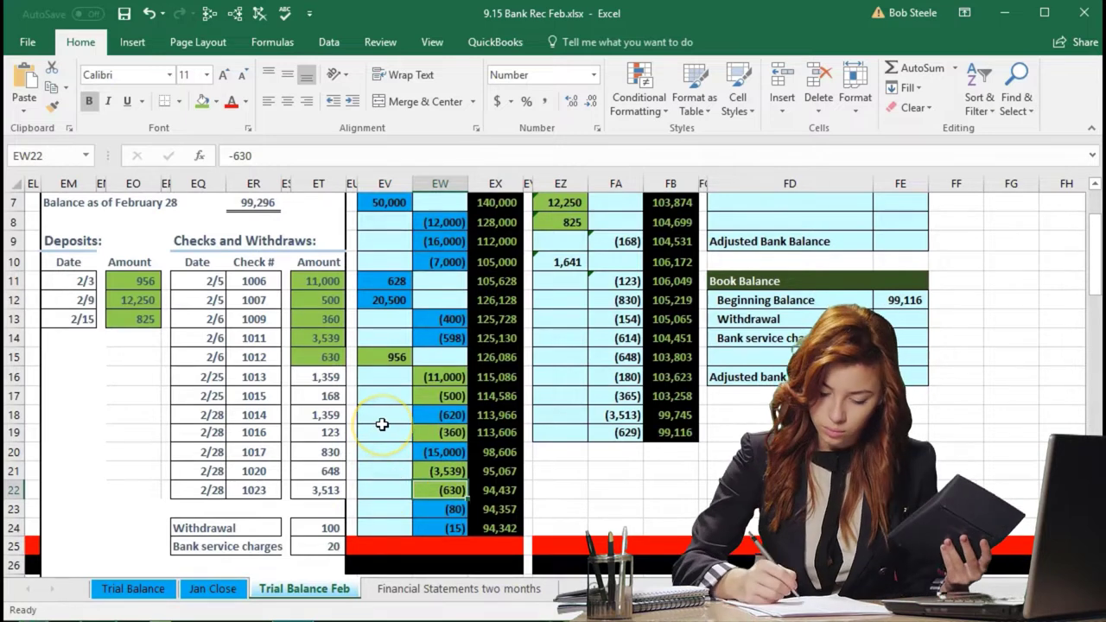
left_click(315, 378)
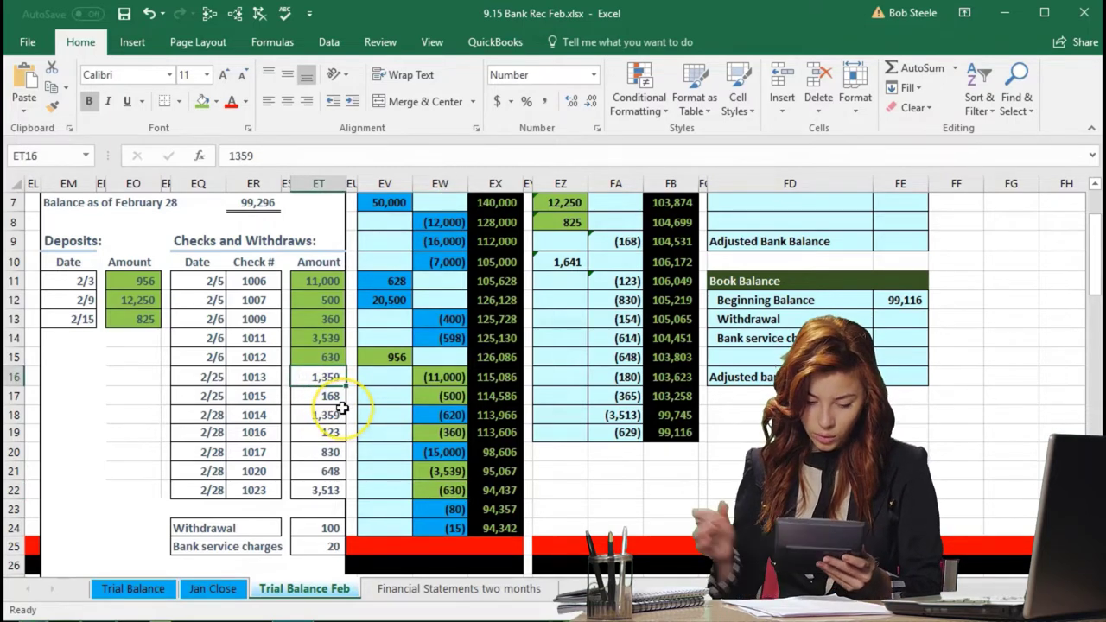
scroll(473, 435, "up", 1)
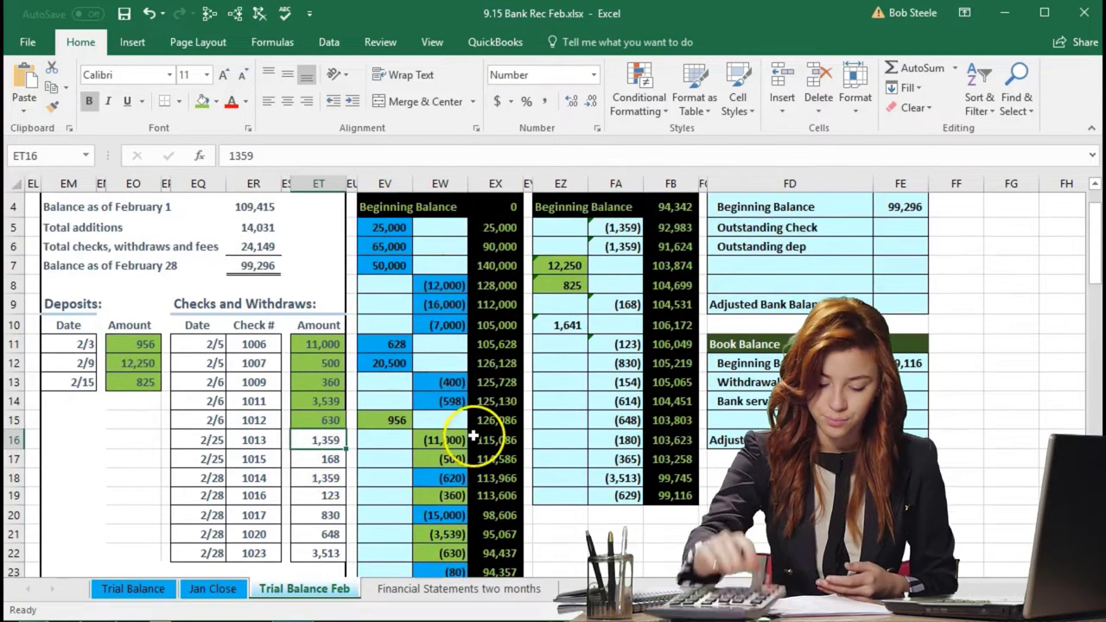
right_click(327, 440)
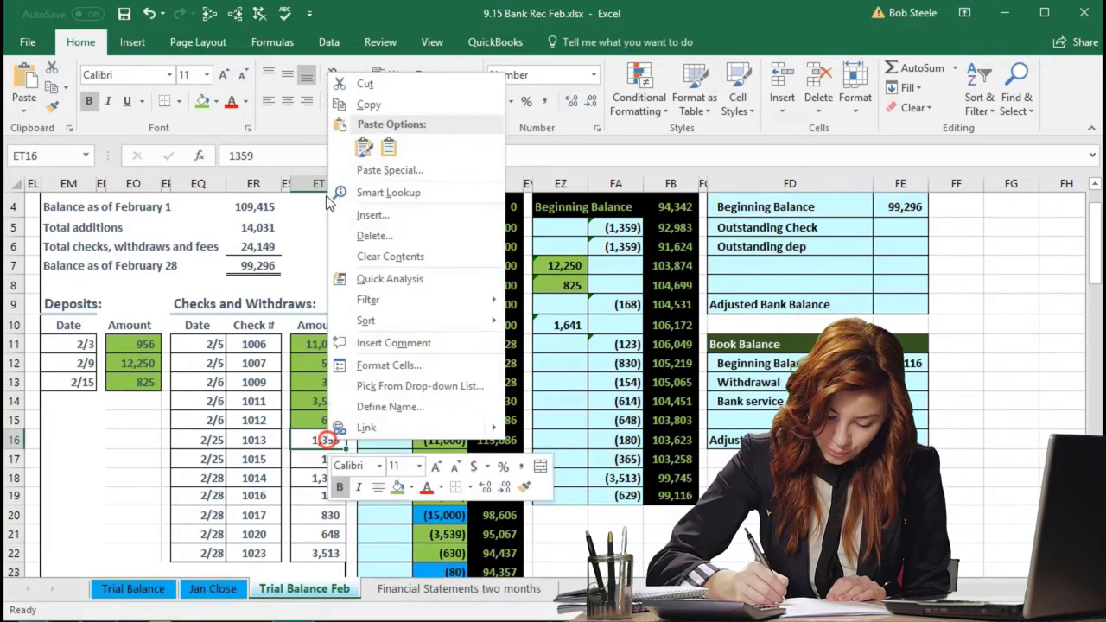
left_click(398, 482)
left_click(621, 220)
right_click(620, 221)
left_click(692, 203)
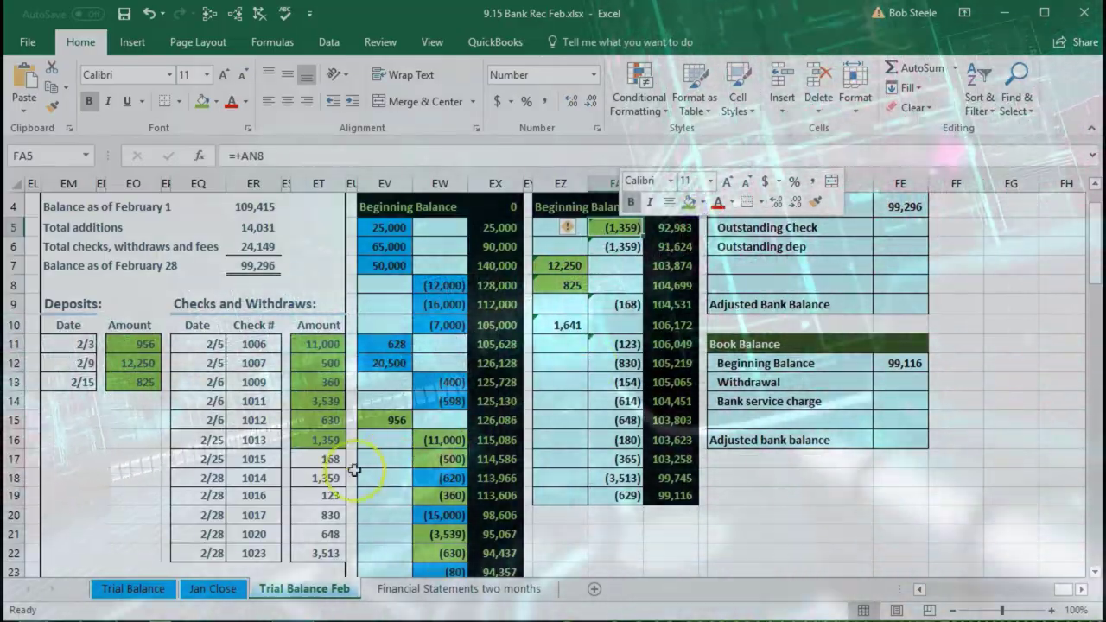
Shade the 2/25 check of 168 green on the bank statement and its matching credit green in Checking February
left_click(322, 459)
right_click(322, 459)
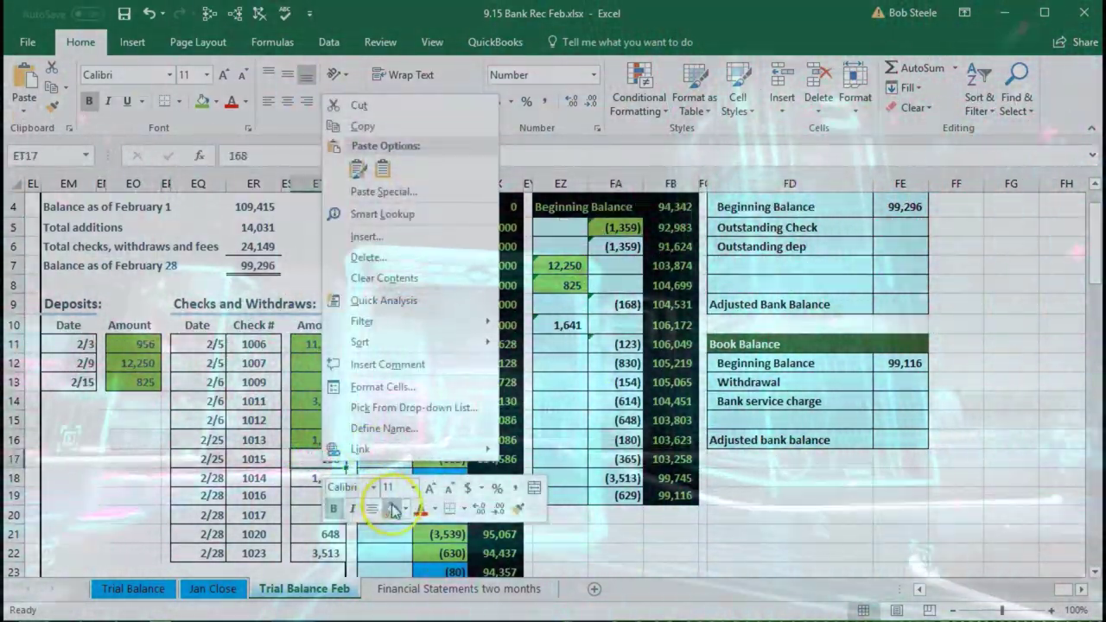
left_click(391, 508)
left_click(615, 302)
right_click(615, 303)
left_click(678, 274)
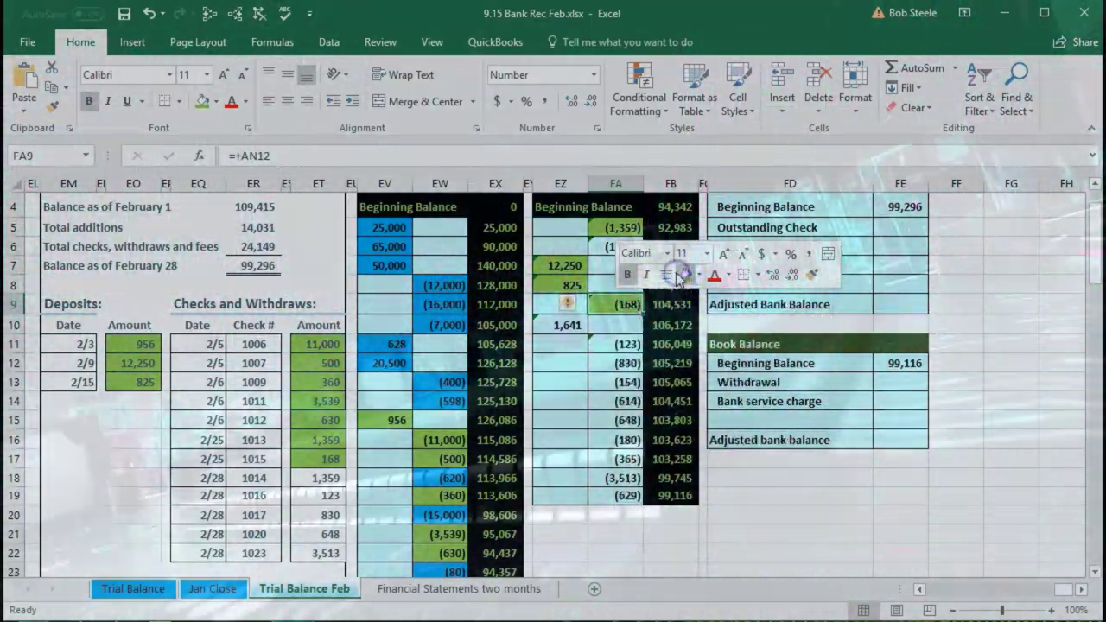
Shade the 2/28 check of 1,359 green on the bank statement and the second 1,359 credit green in Checking February
left_click(324, 480)
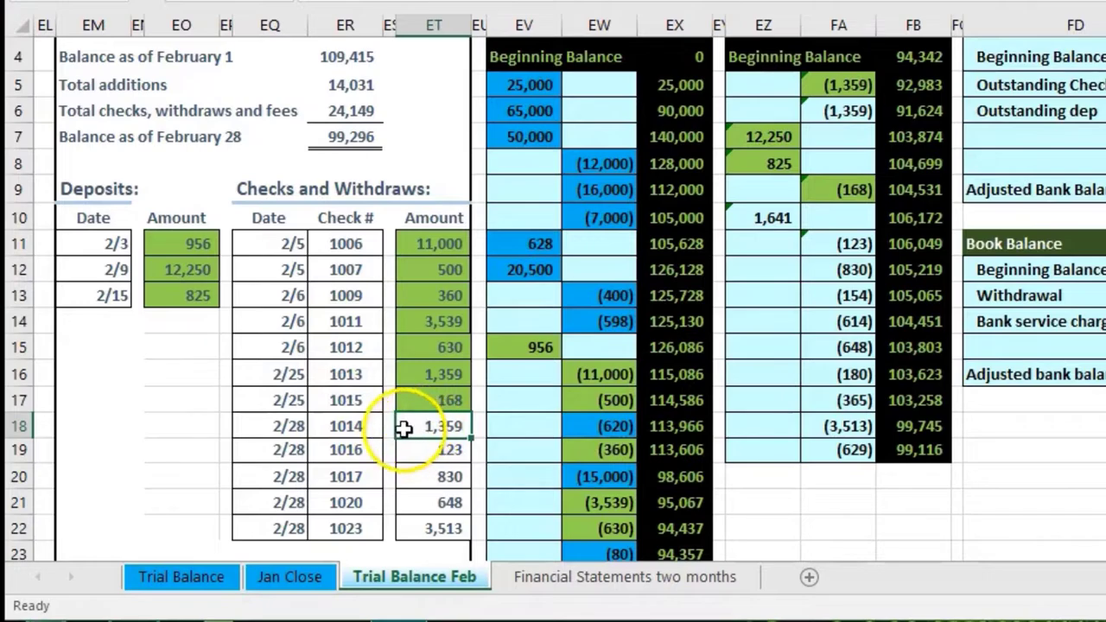
right_click(404, 430)
left_click(491, 499)
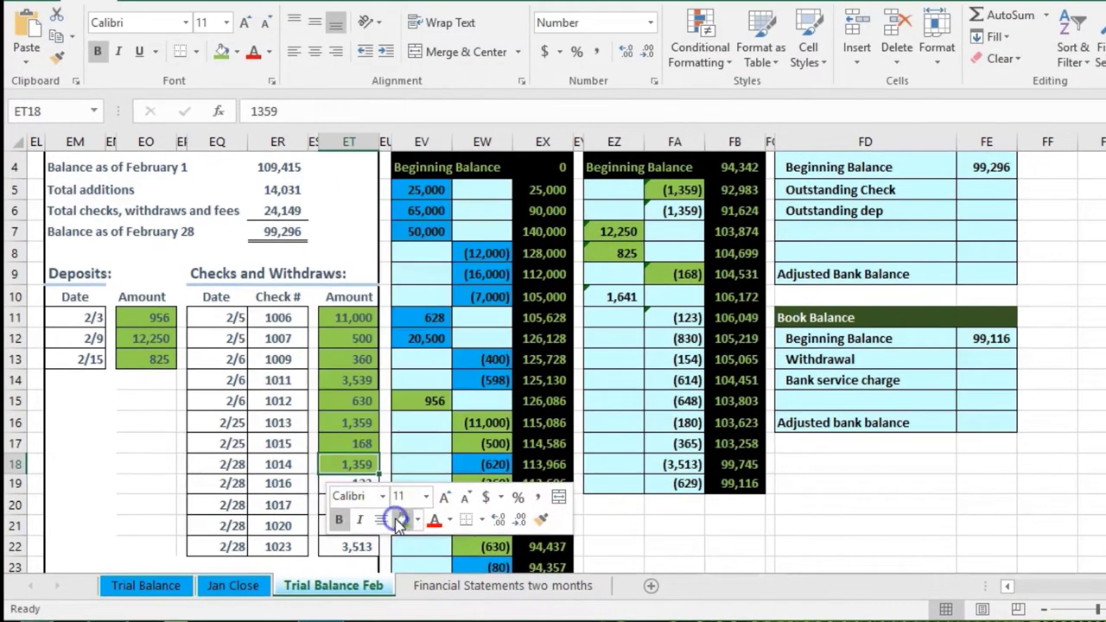
right_click(665, 212)
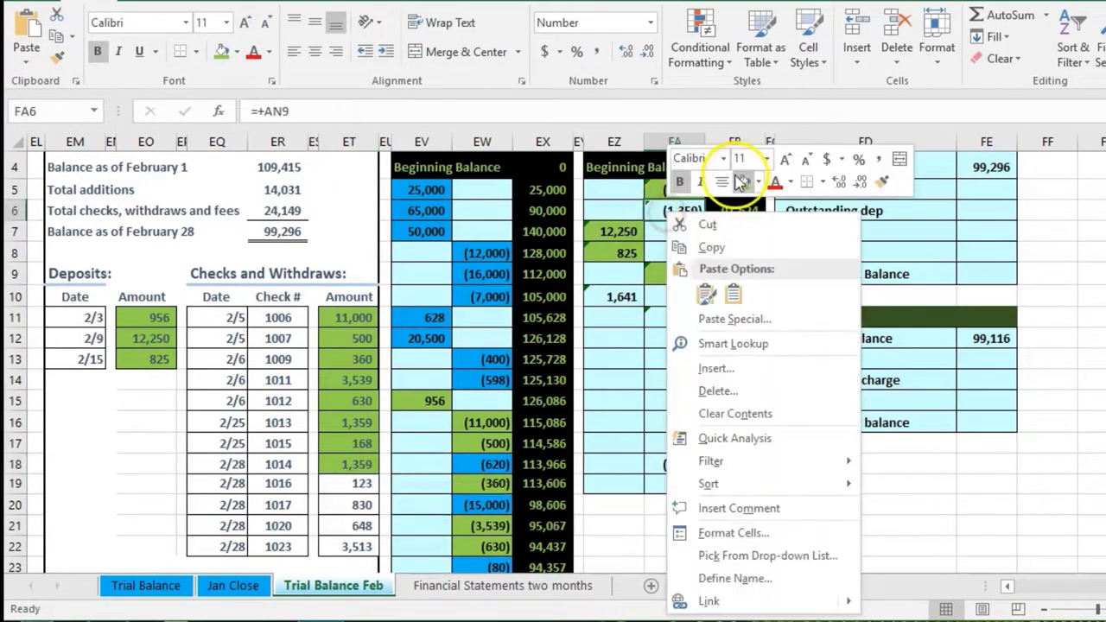
left_click(741, 181)
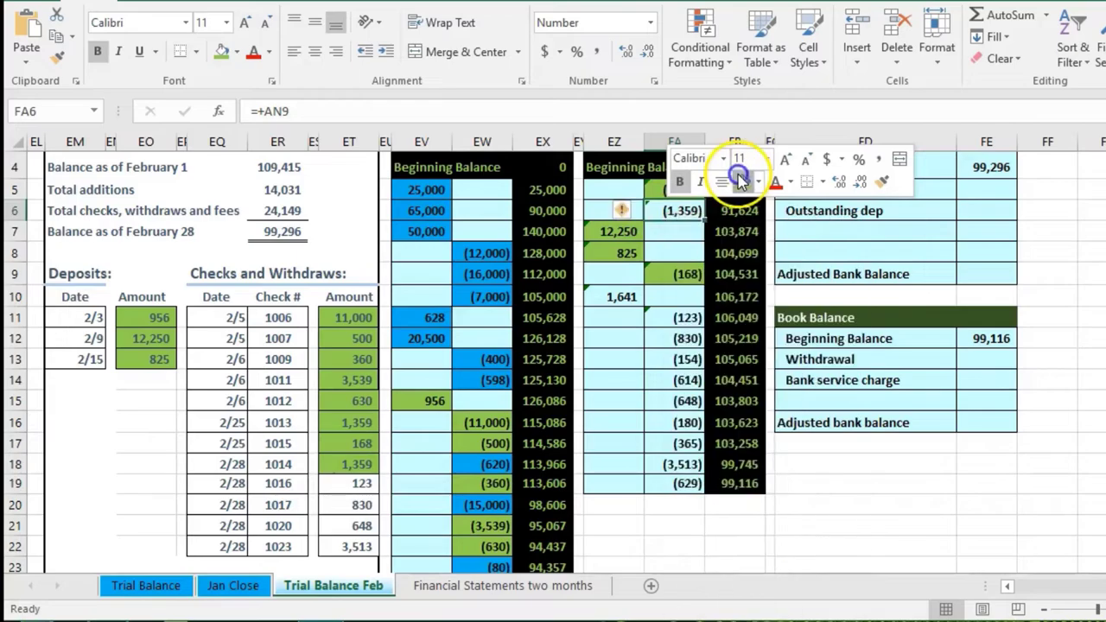
Shade the 2/28 check of 123 green on the bank statement and its matching credit green in Checking February
left_click(356, 483)
right_click(356, 484)
left_click(432, 537)
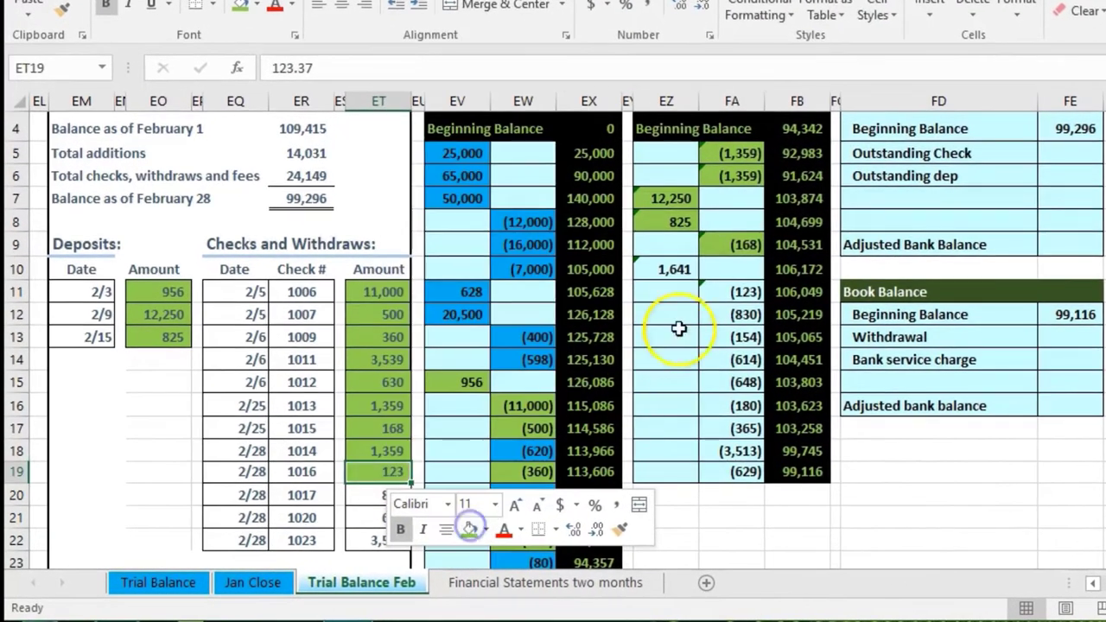
left_click(725, 288)
right_click(724, 287)
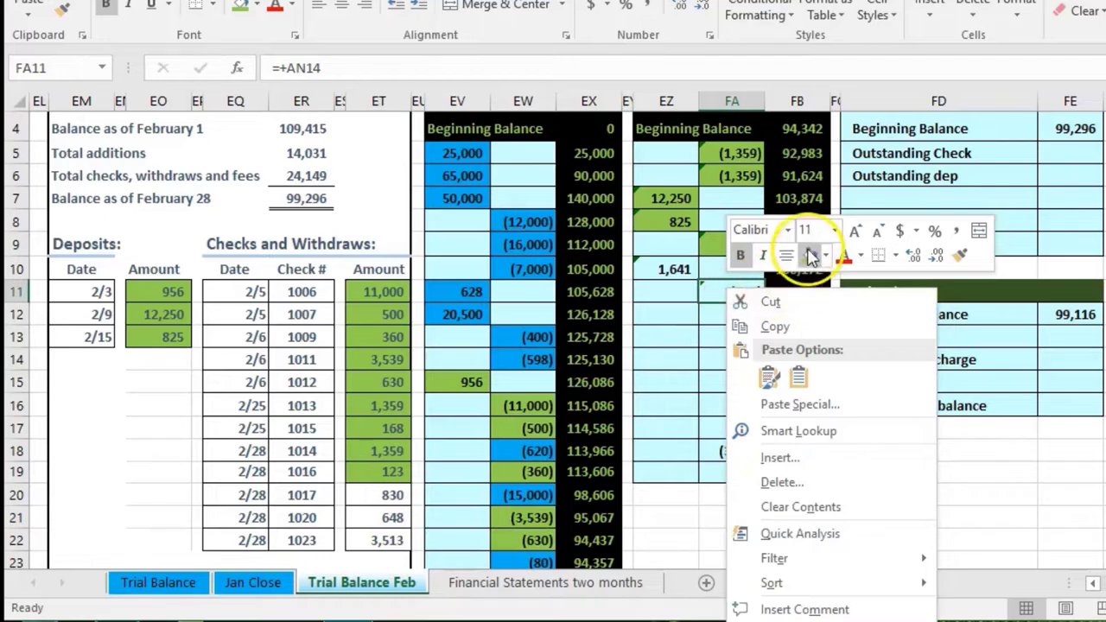
left_click(808, 254)
Shade the 2/28 check of 830 green on the bank statement and its matching credit green in Checking February
left_click(391, 496)
right_click(390, 496)
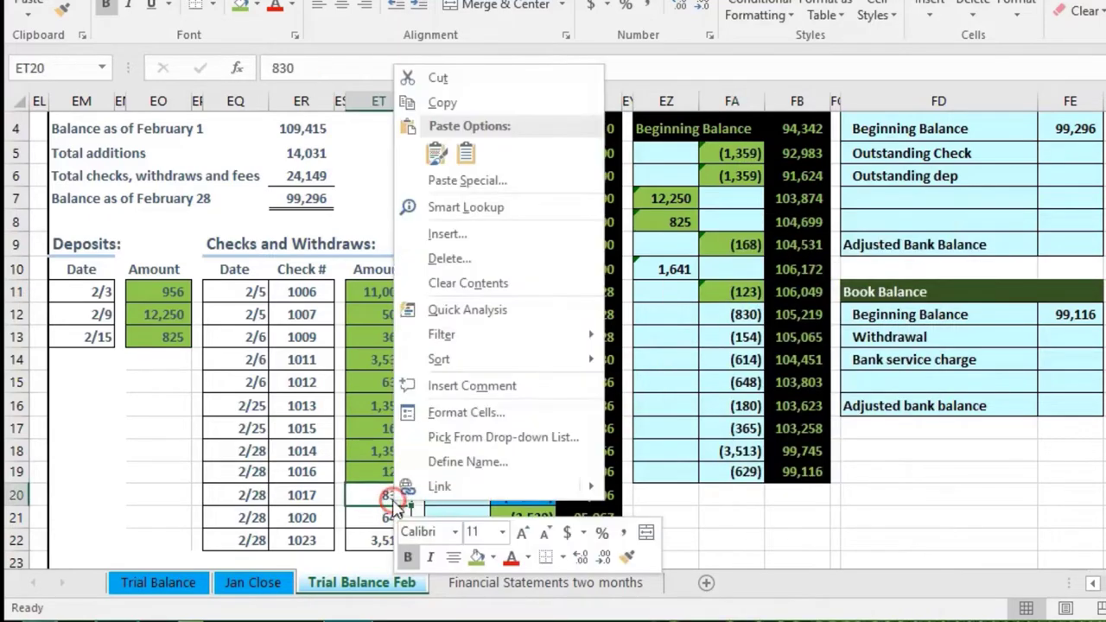
left_click(477, 557)
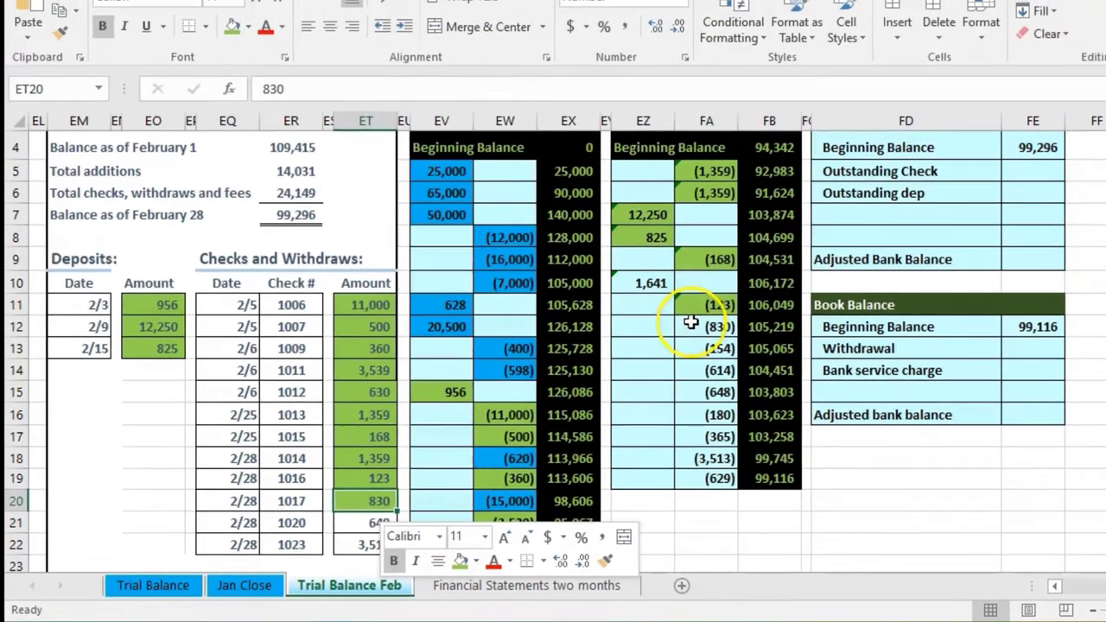
left_click(726, 315)
right_click(726, 314)
left_click(675, 356)
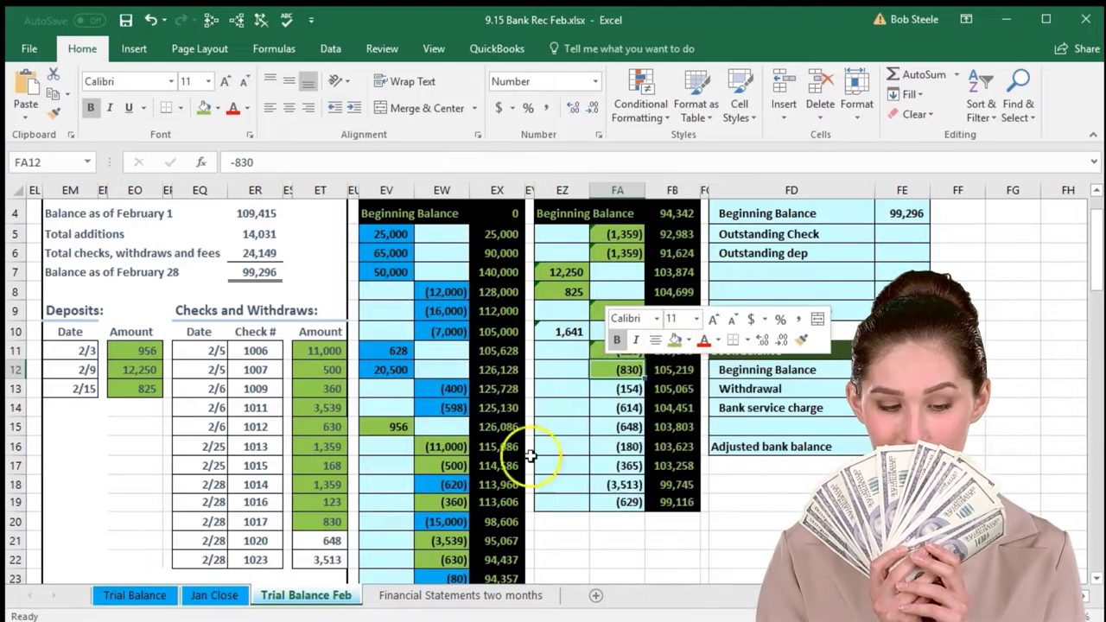
Shade the 2/28 check of 648 green on the bank statement and its matching credit green in Checking February
left_click(321, 542)
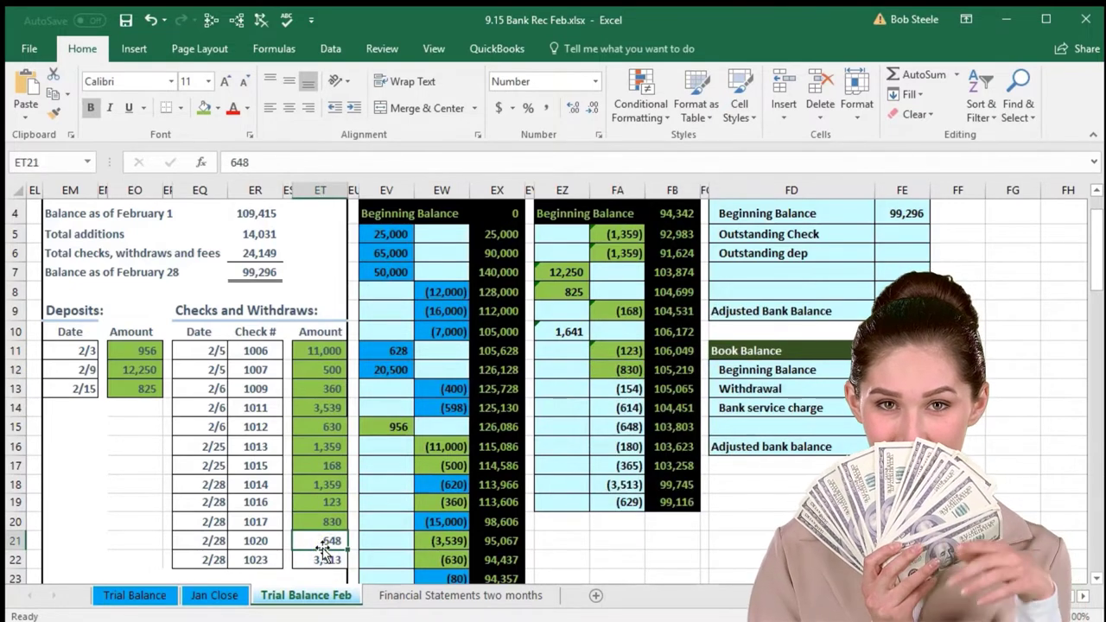
right_click(322, 546)
left_click(395, 596)
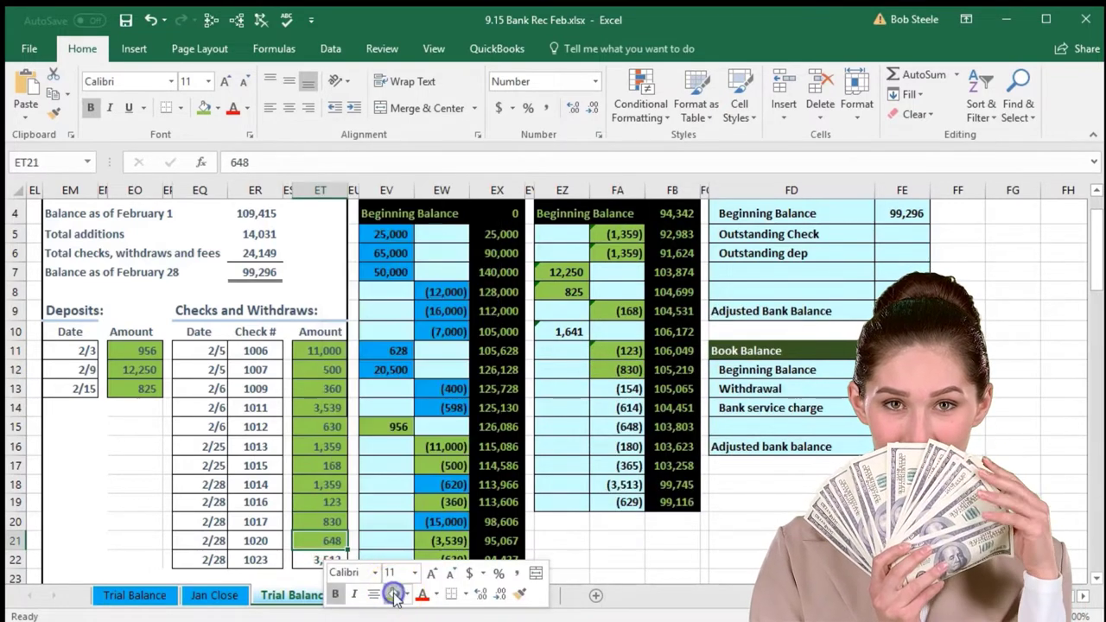
left_click(608, 425)
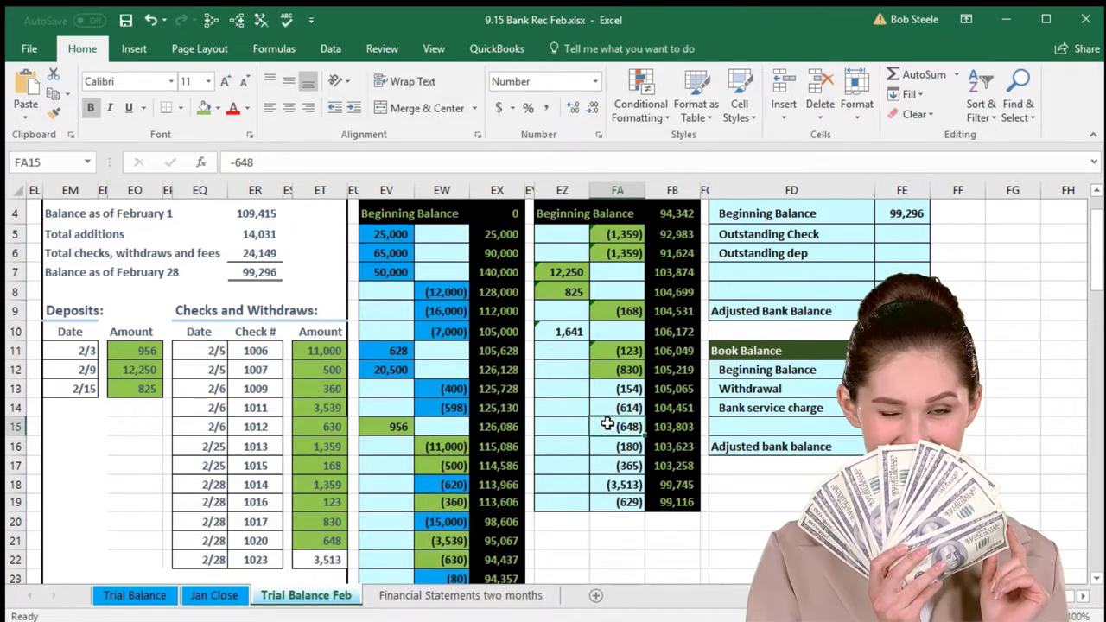
right_click(609, 427)
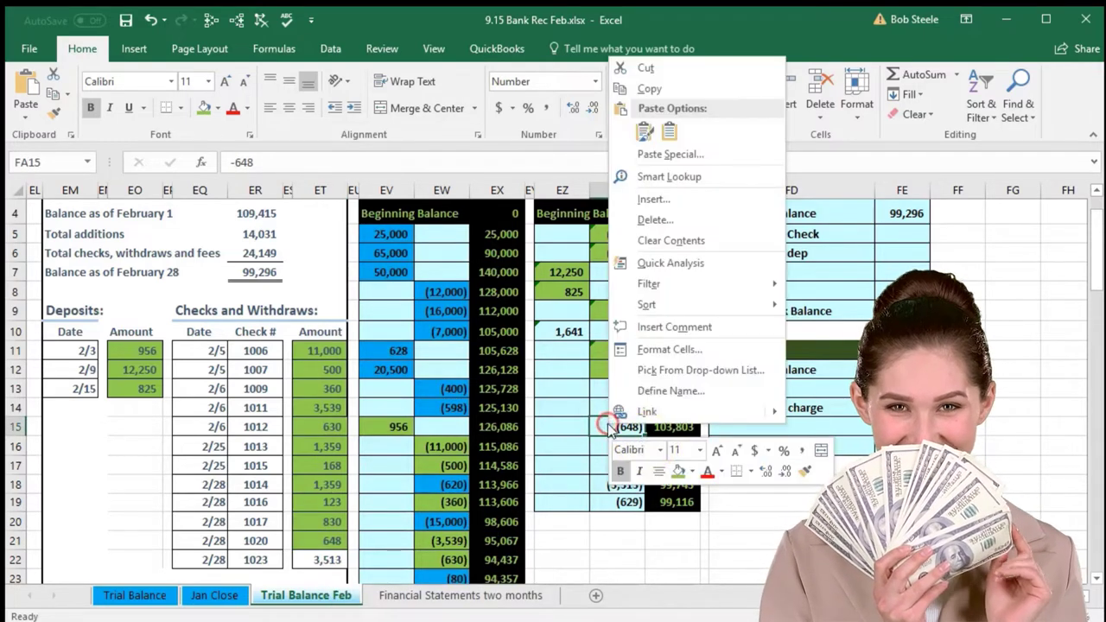
left_click(676, 471)
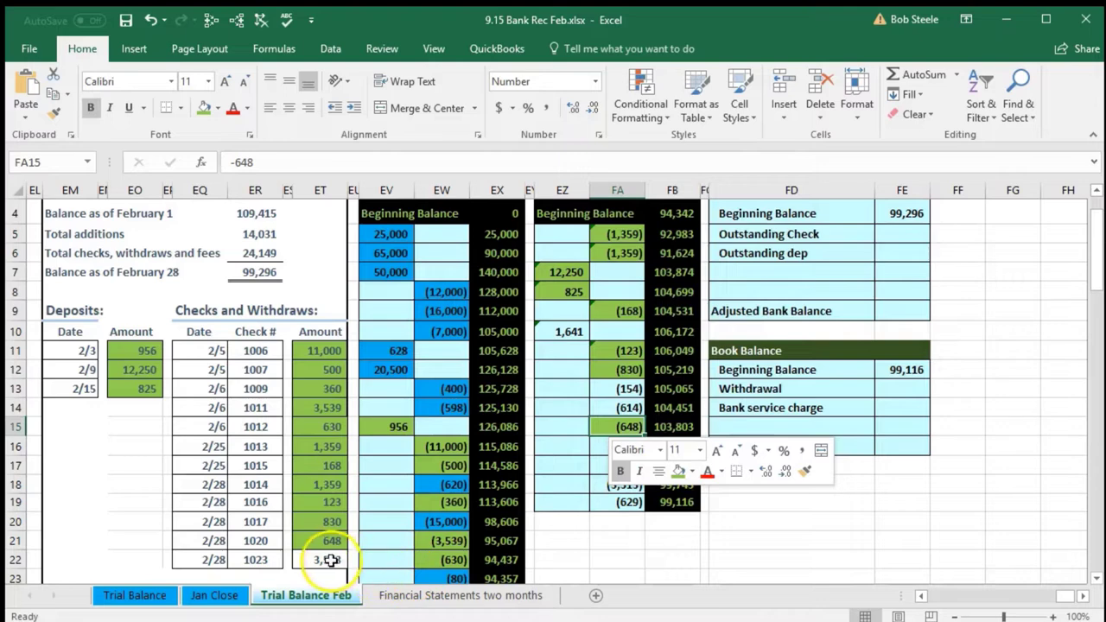
Shade the 2/28 check of 3,513 green on the bank statement and its matching credit green in Checking February
left_click(331, 560)
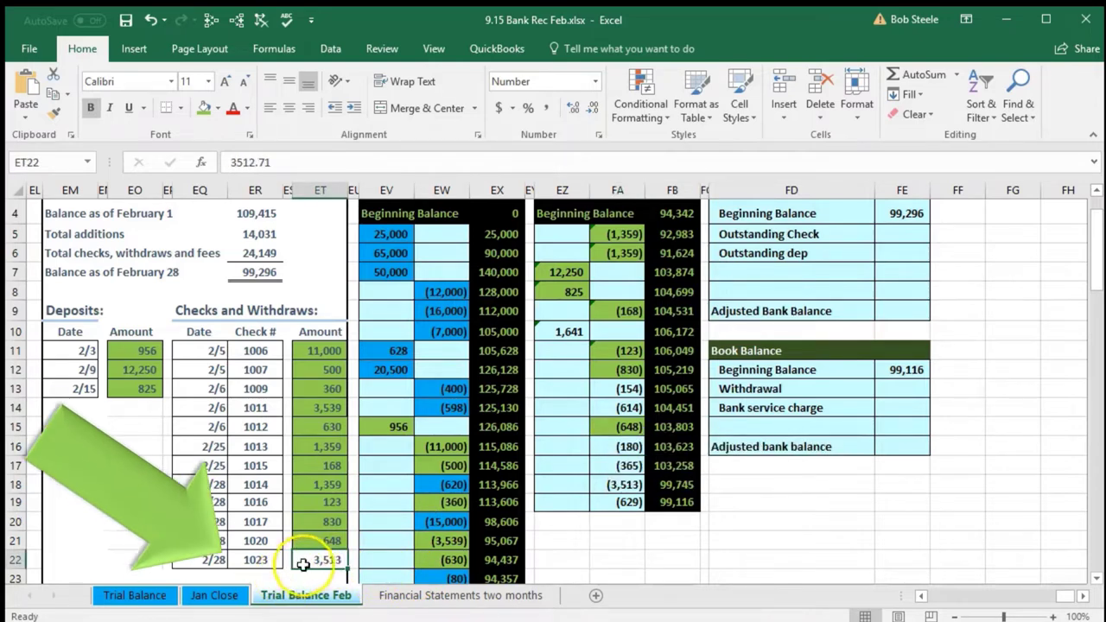
right_click(313, 563)
left_click(380, 596)
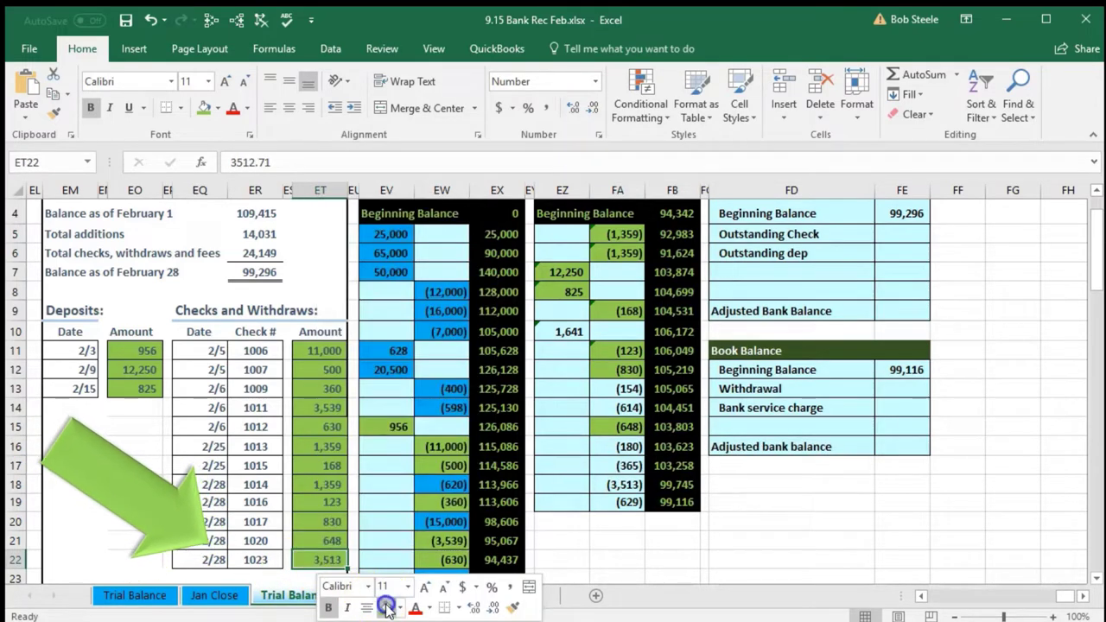
left_click(596, 483)
right_click(611, 486)
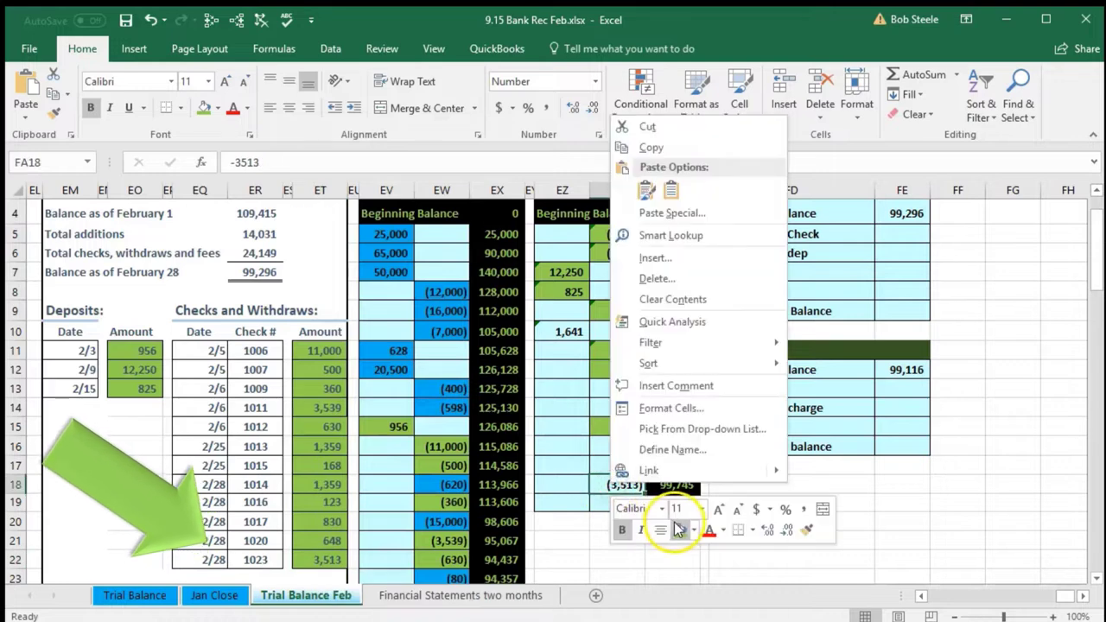
key("Escape")
left_click(297, 505)
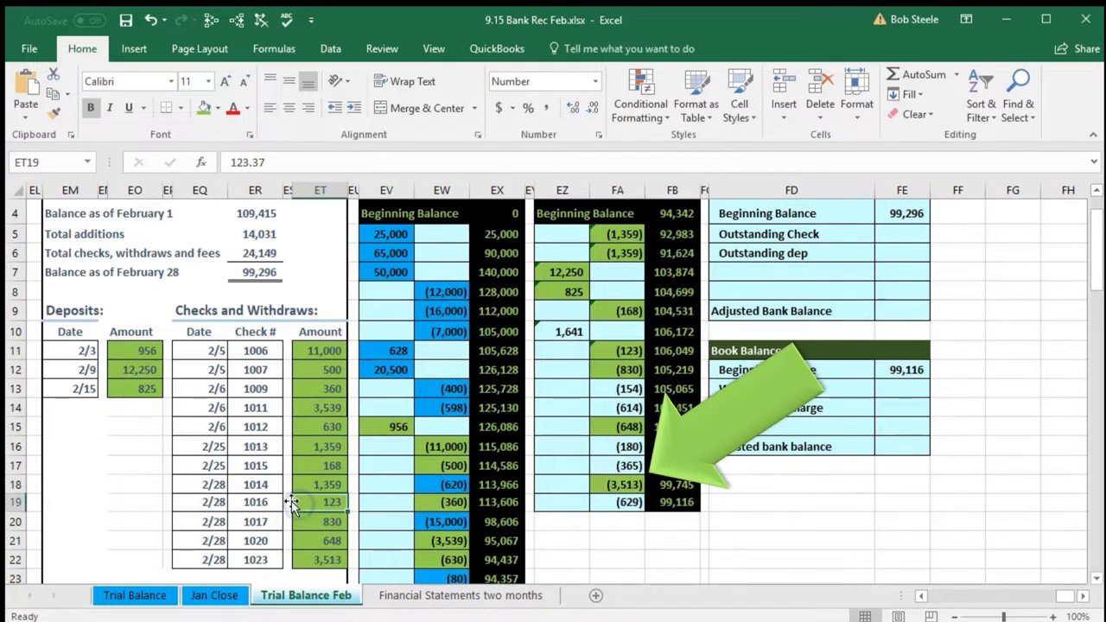
Shade the withdrawal of 100 and the bank service charges of 20 yellow on the bank statement
scroll(294, 503, "down", 1)
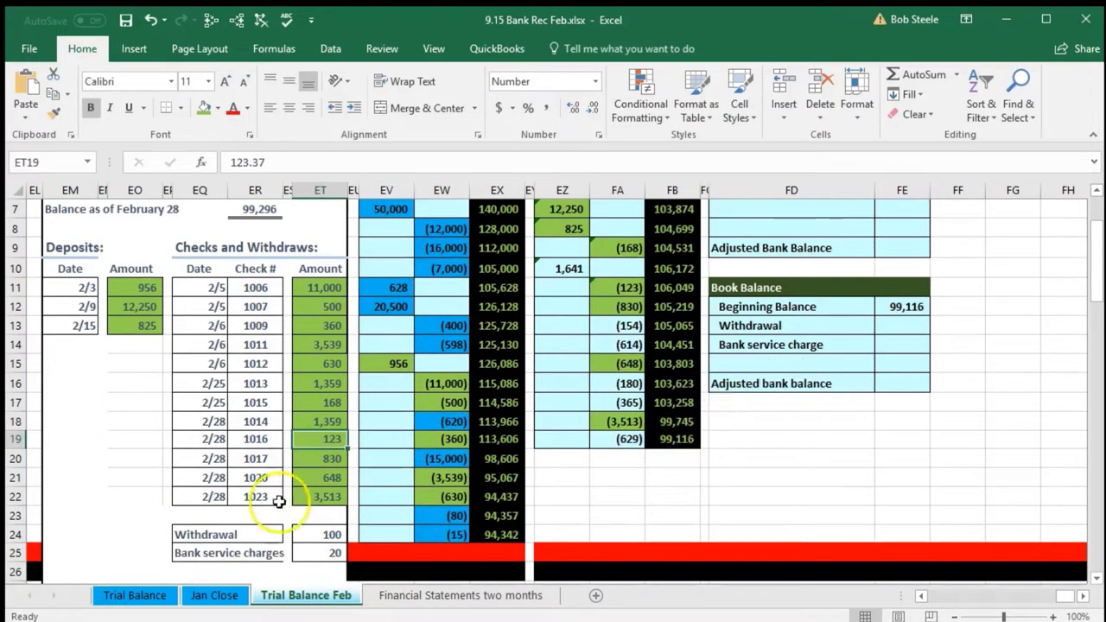
left_click(316, 534)
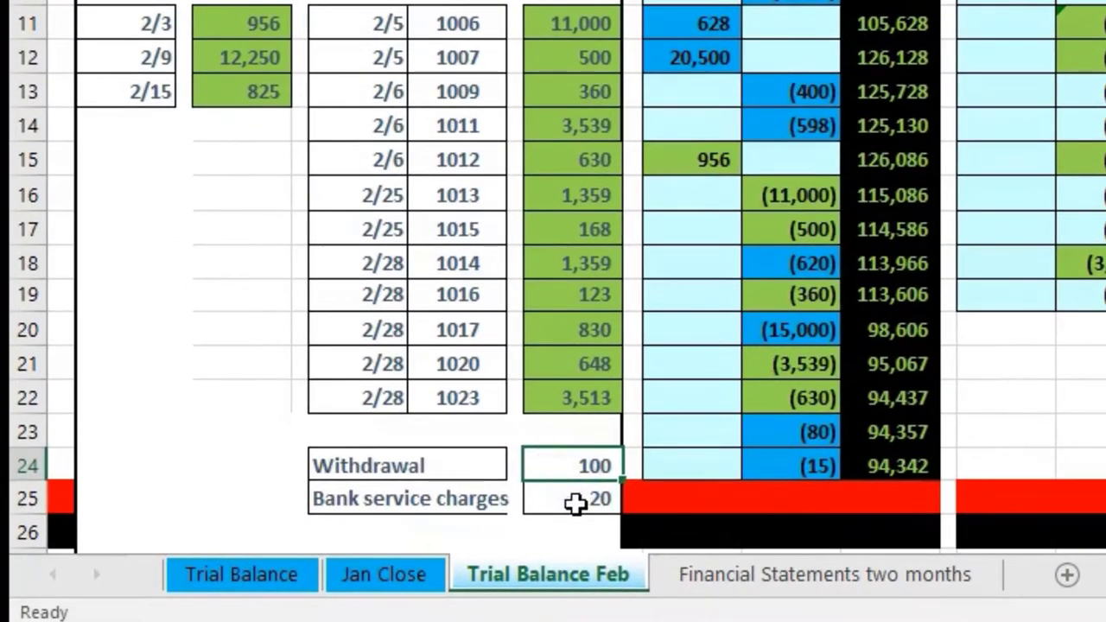
left_click(520, 513)
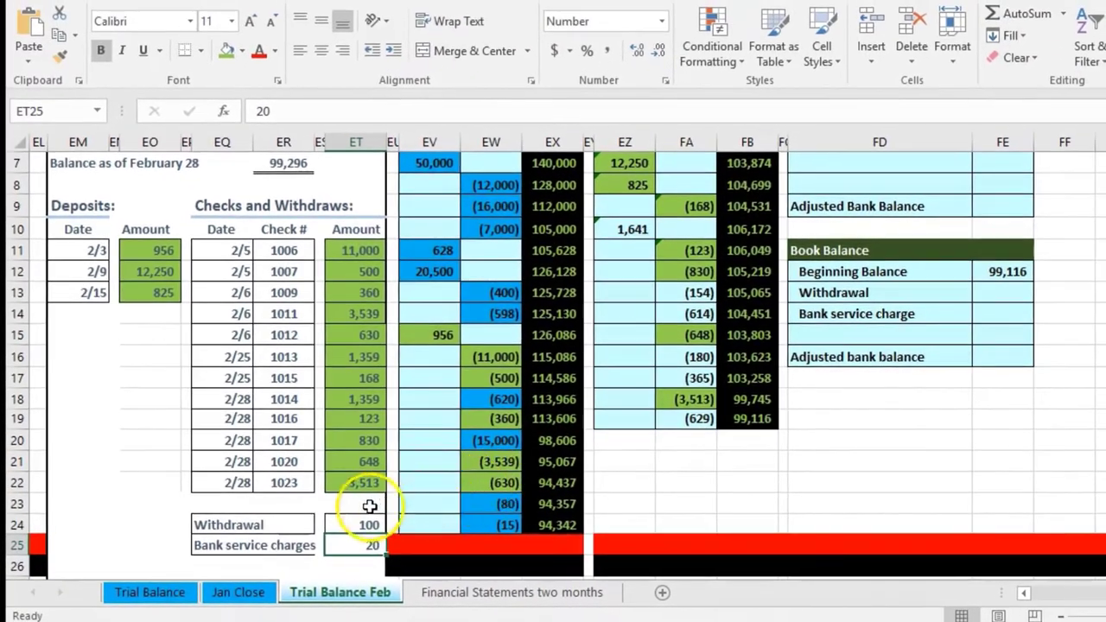
right_click(345, 544)
left_click(440, 598)
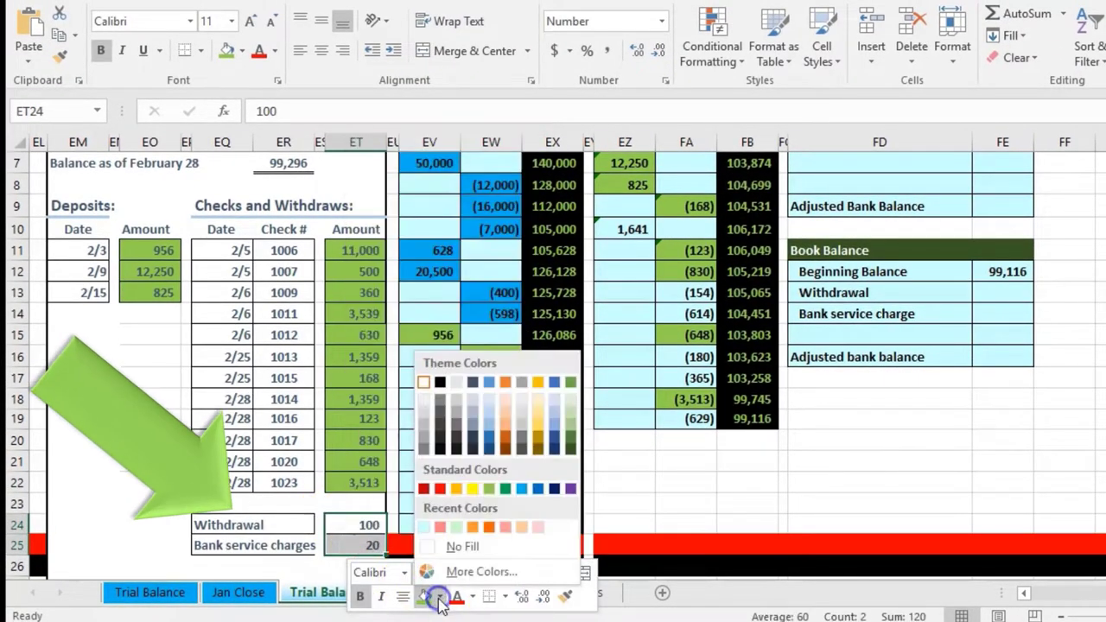
left_click(478, 483)
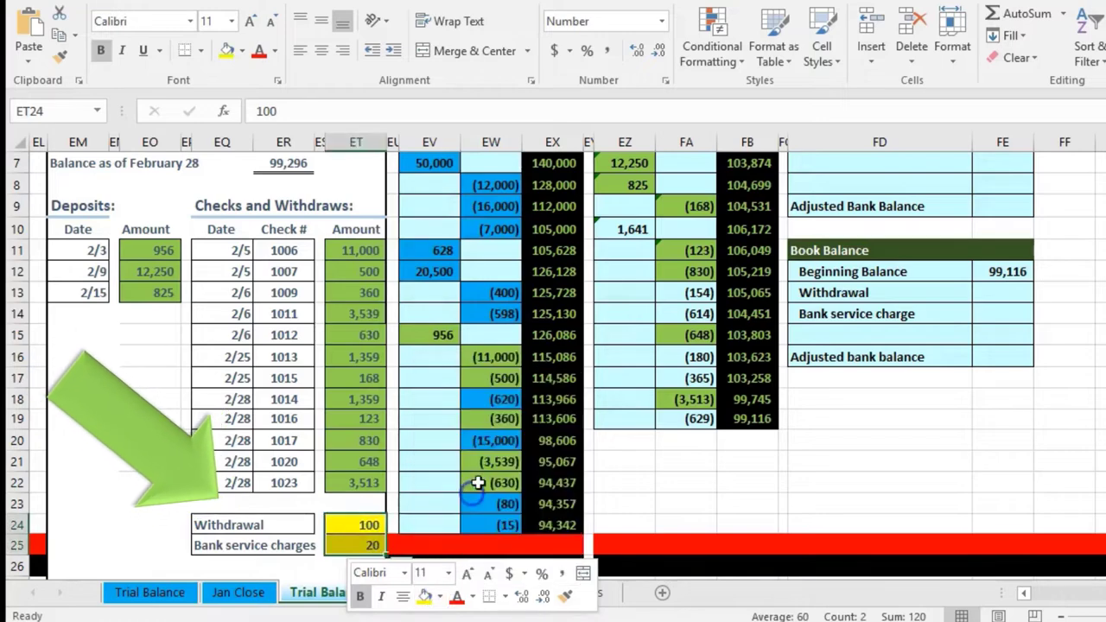
Shade the unmatched debit of 1,641 in Checking February yellow
left_click(494, 419)
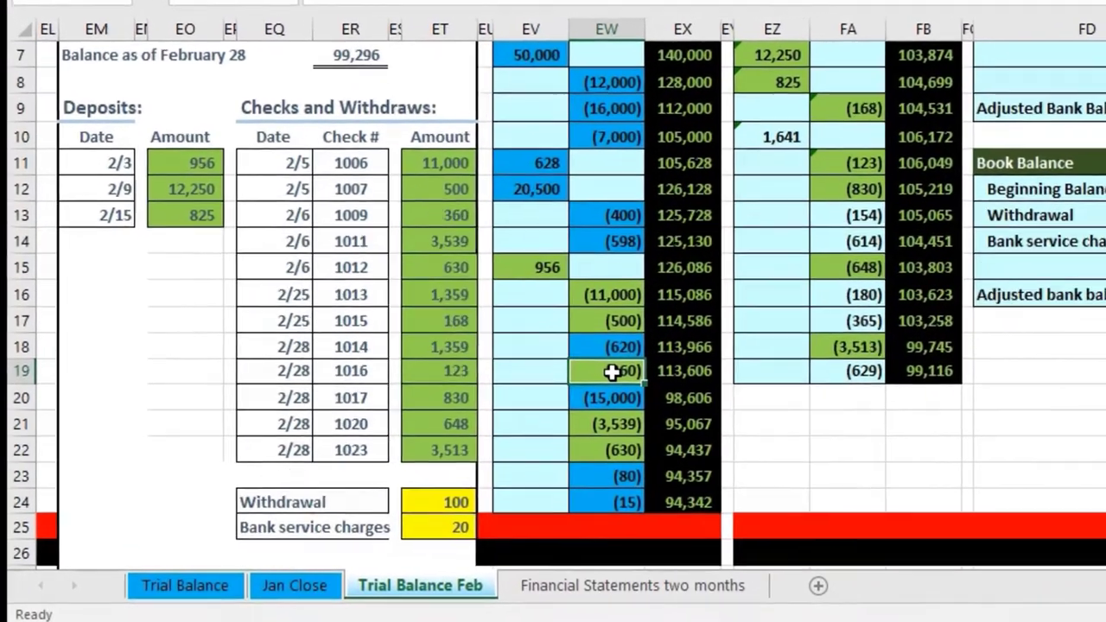
scroll(518, 371, "up", 1)
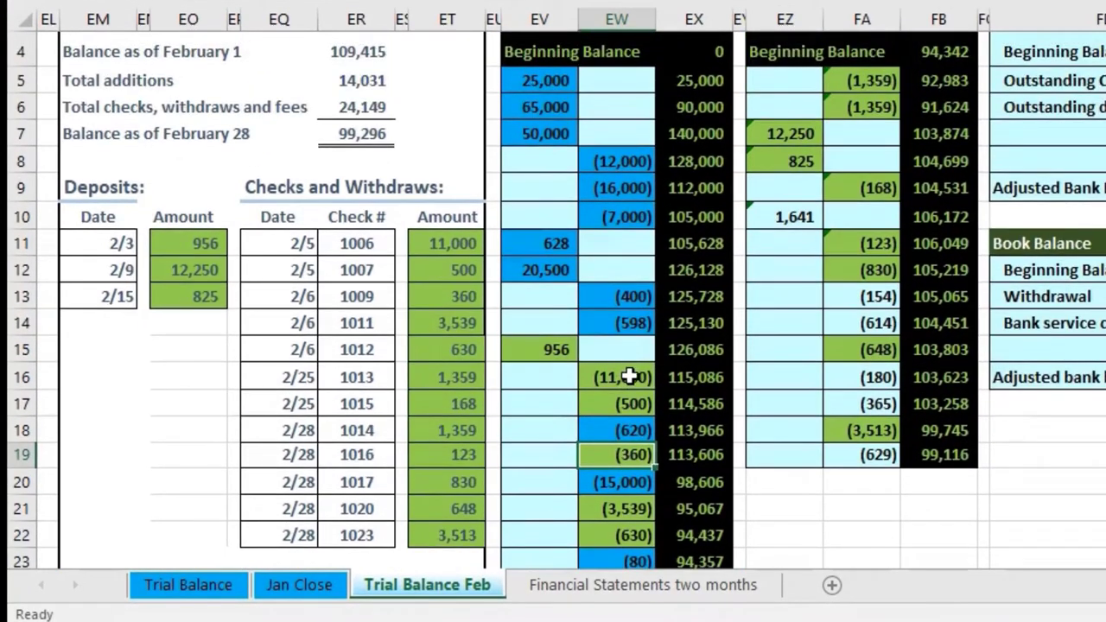
scroll(628, 300, "down", 1)
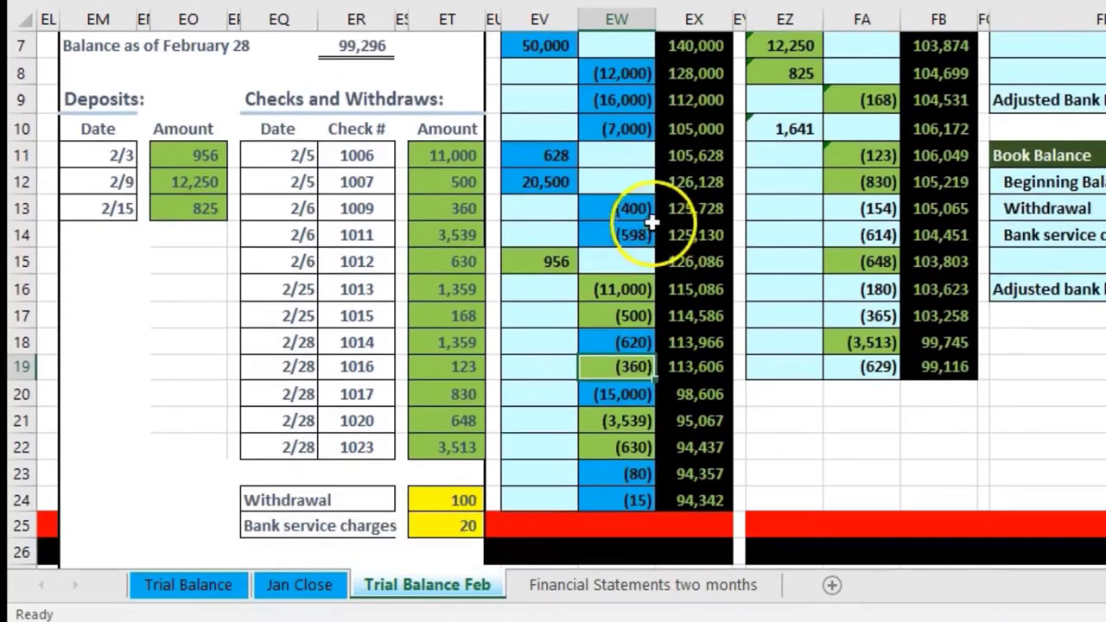
scroll(602, 227, "up", 1)
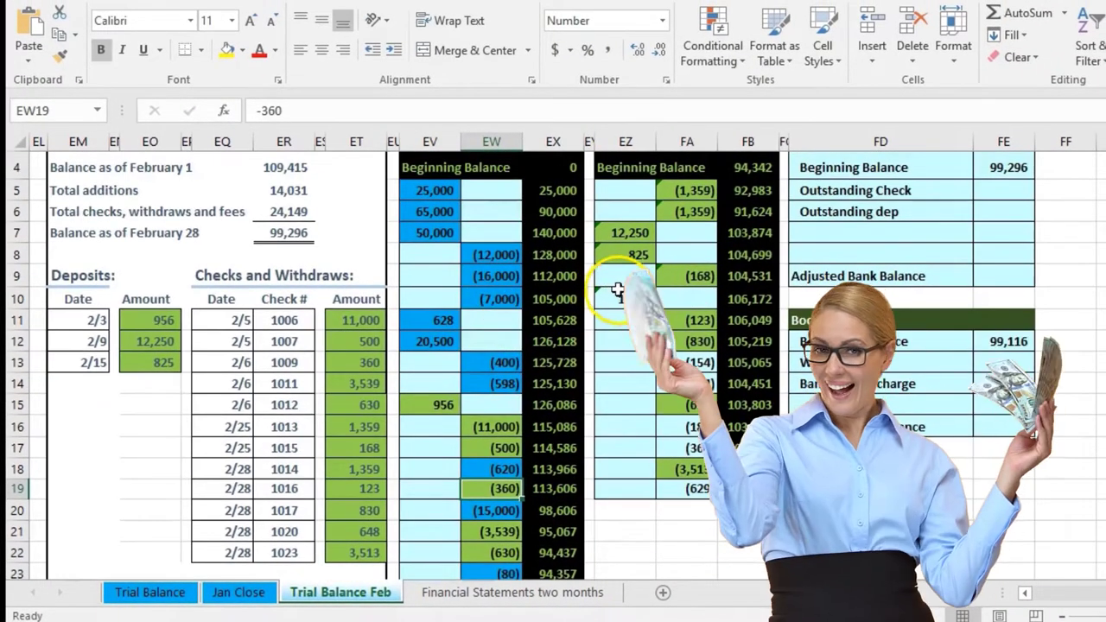
left_click(624, 298)
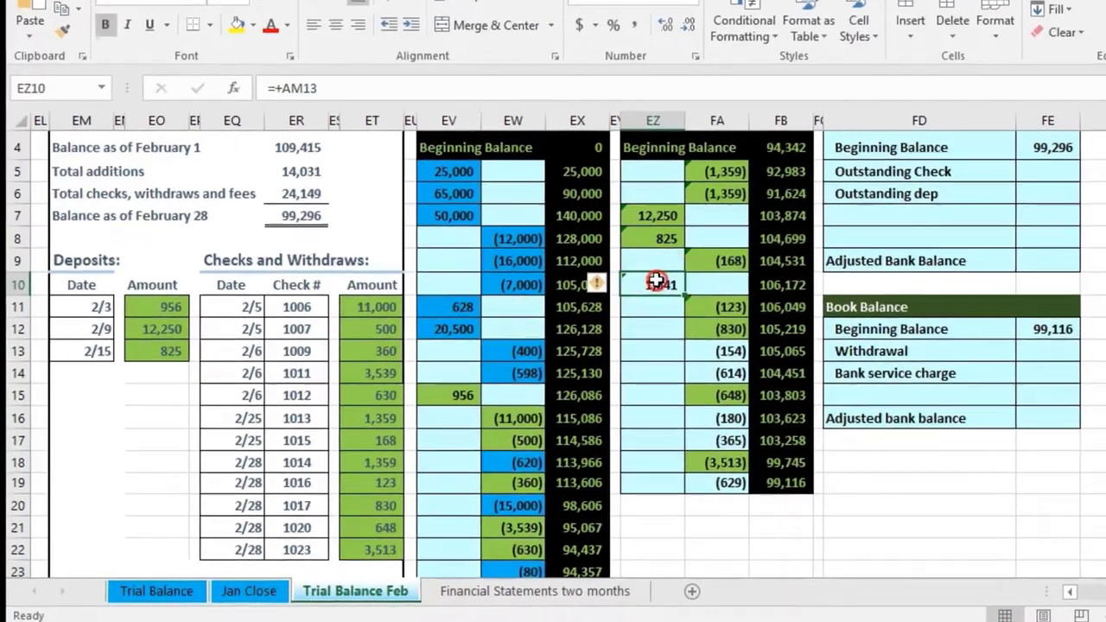
right_click(635, 299)
left_click(702, 255)
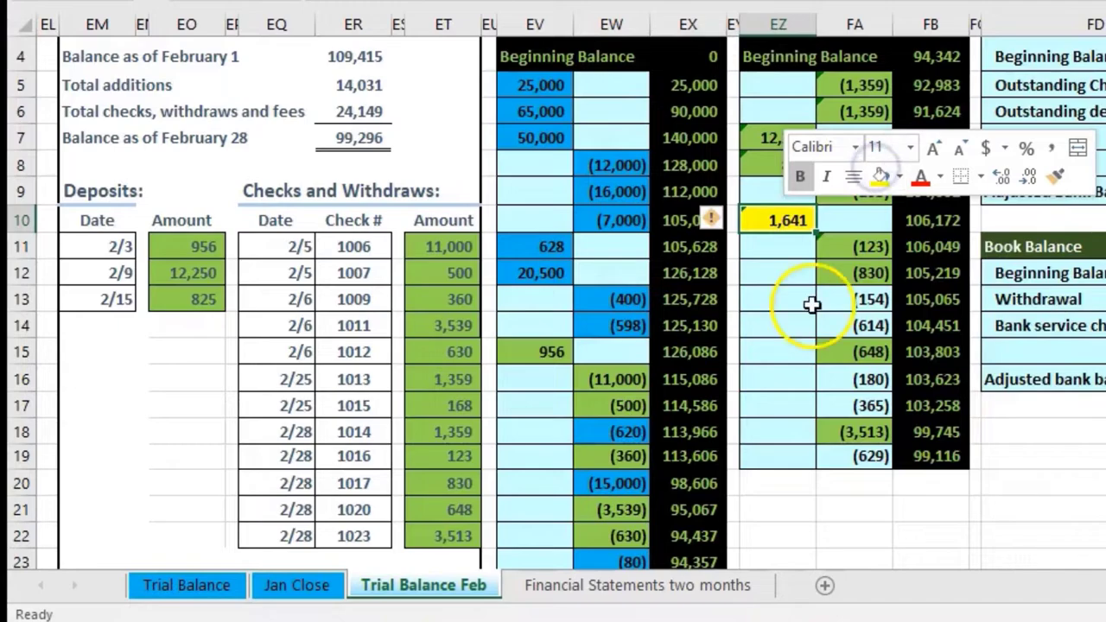
Shade the unmatched Checking February credits of 154, 614, 180, 365 and 629 yellow
left_click_drag(845, 299, 844, 313)
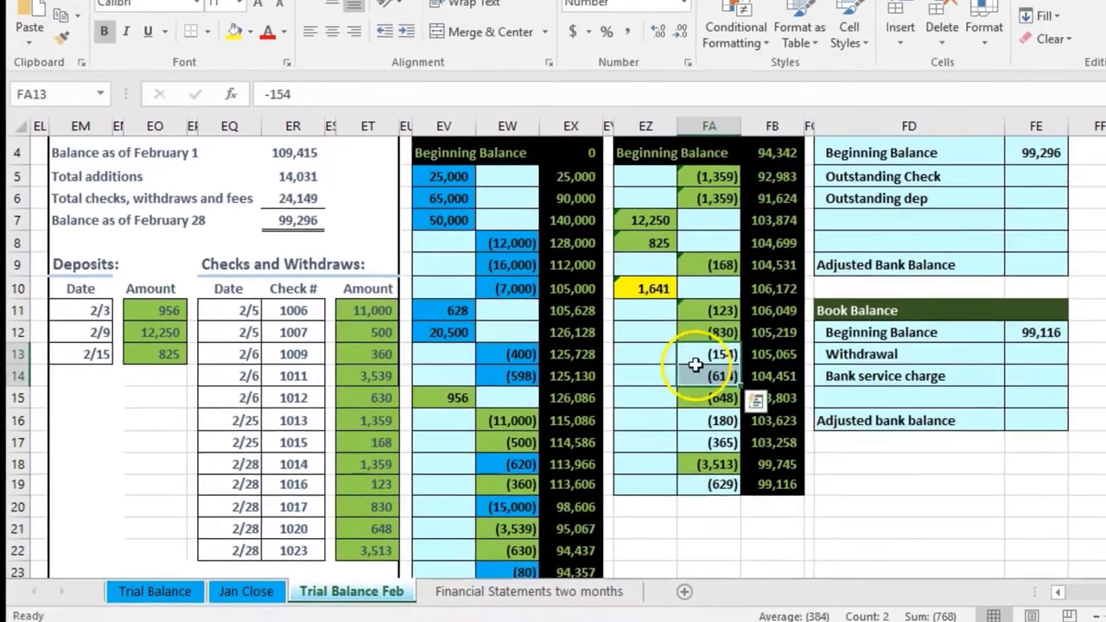
right_click(840, 312)
left_click(760, 339)
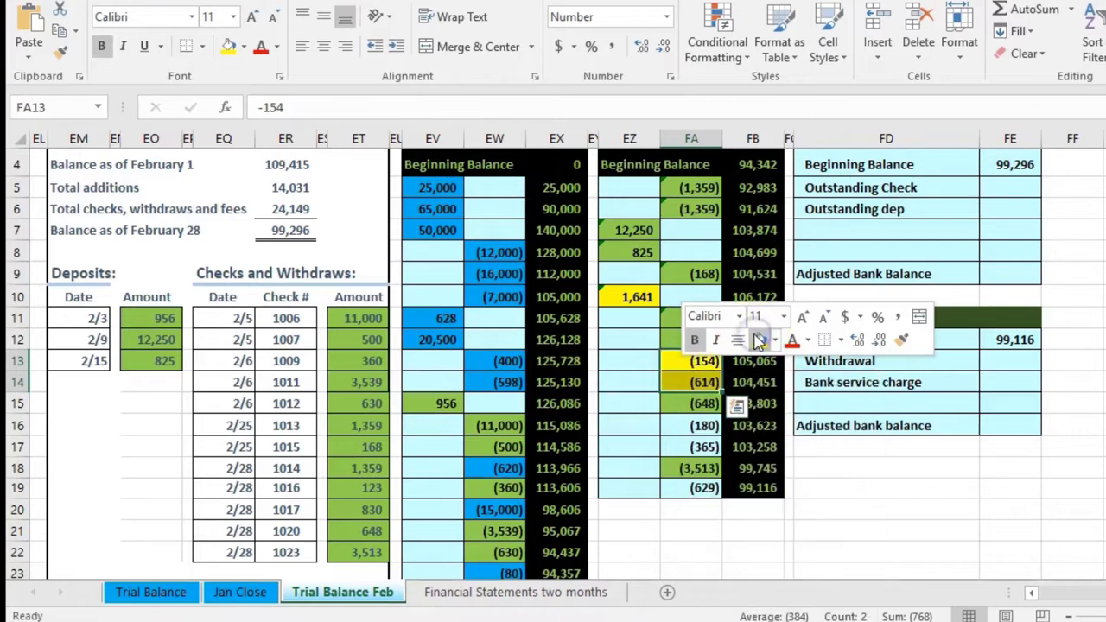
left_click(696, 423)
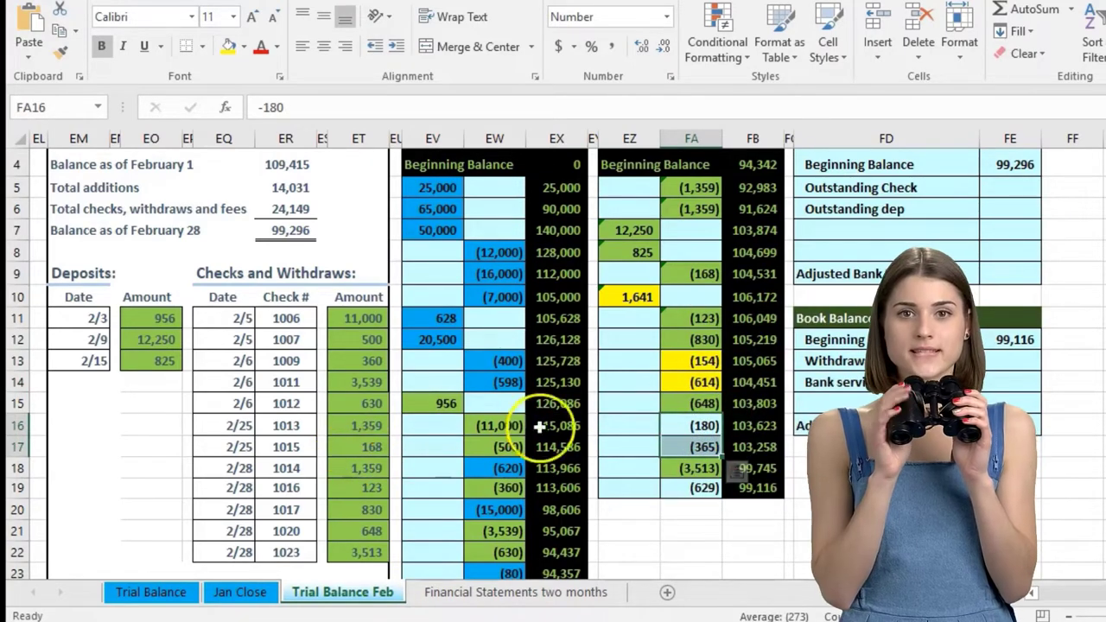
right_click(702, 426)
left_click(780, 481)
left_click(691, 490)
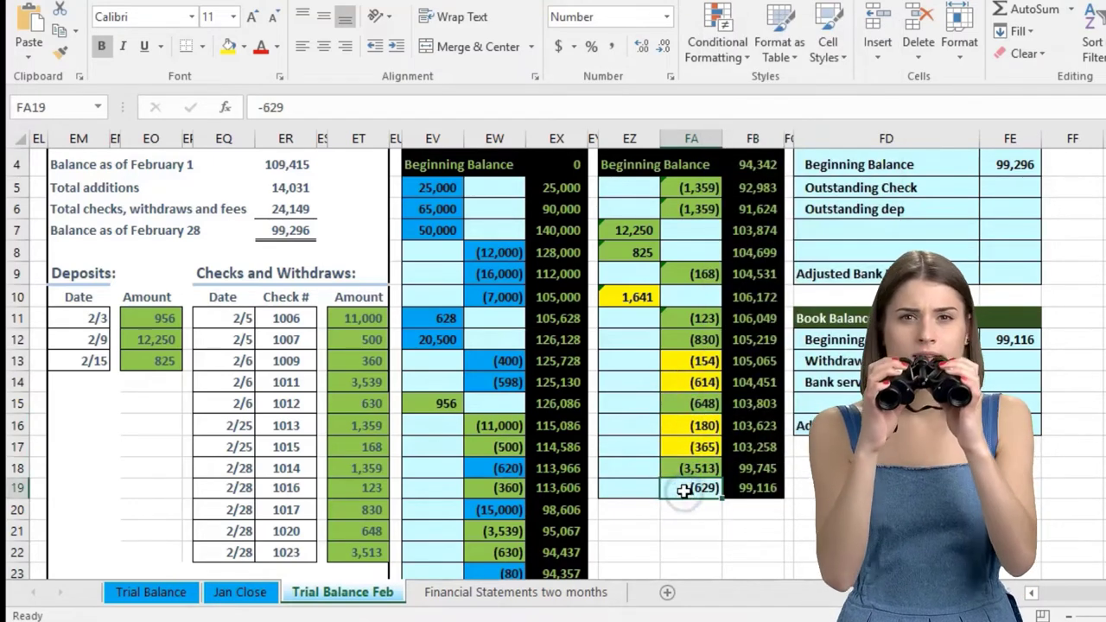
right_click(686, 489)
left_click(763, 542)
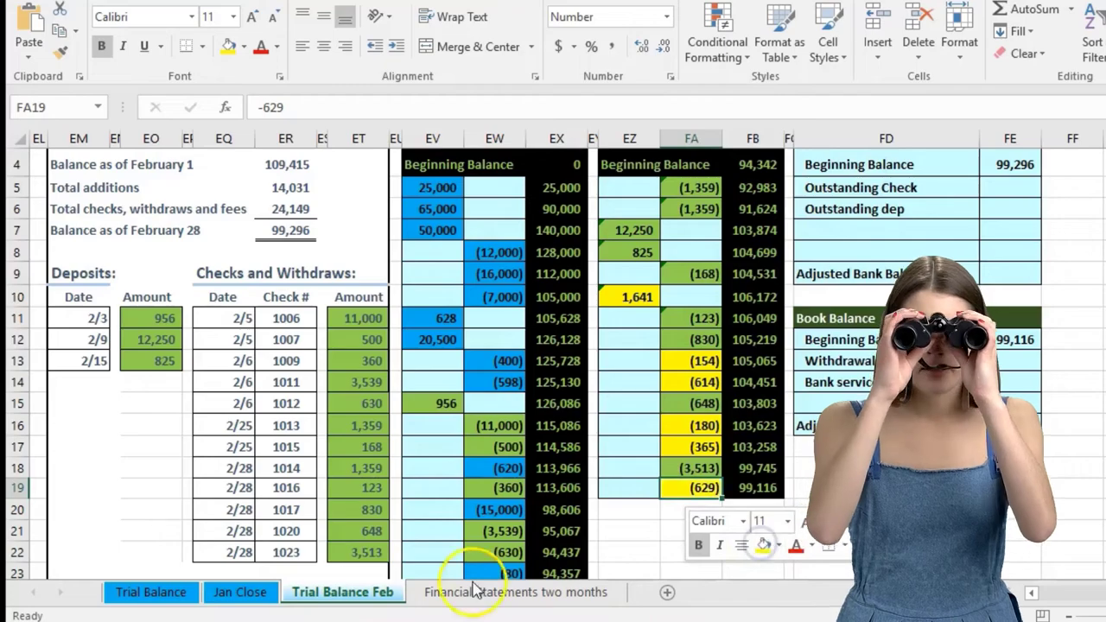
Review the bank statement summary, its yellow withdrawal and service charges, and the ending book balance in Checking February
left_click(268, 510)
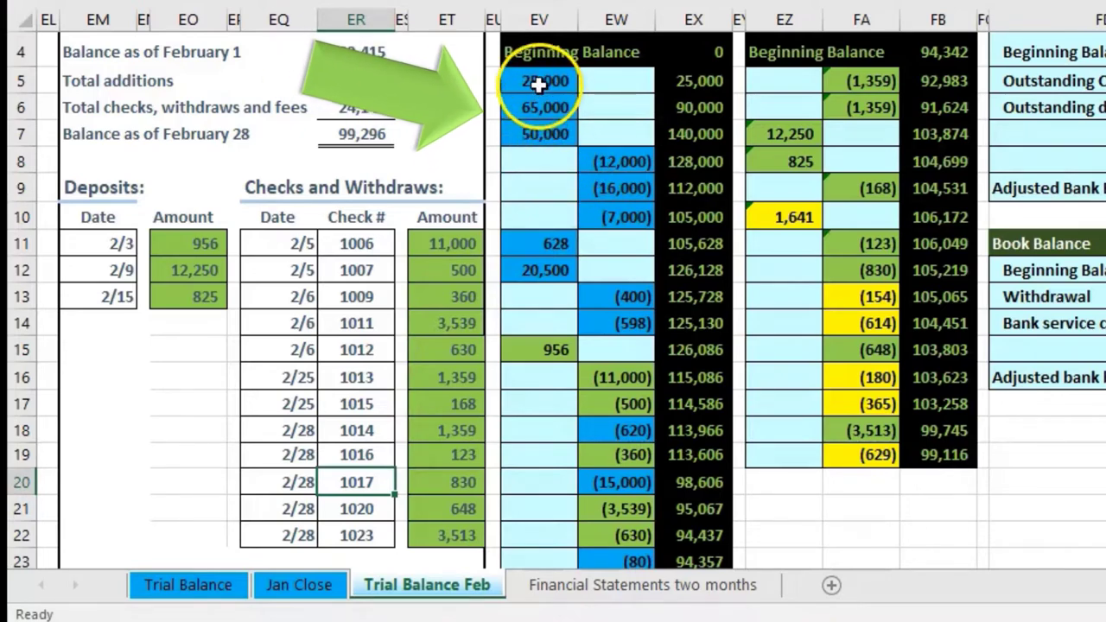
left_click(380, 59)
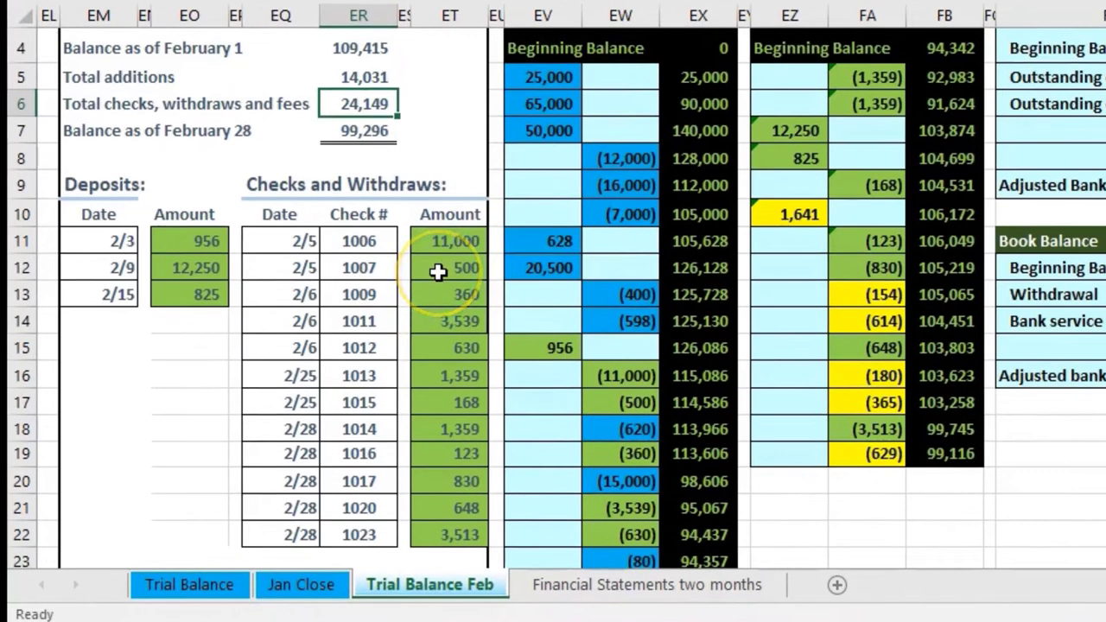
scroll(349, 341, "down", 1)
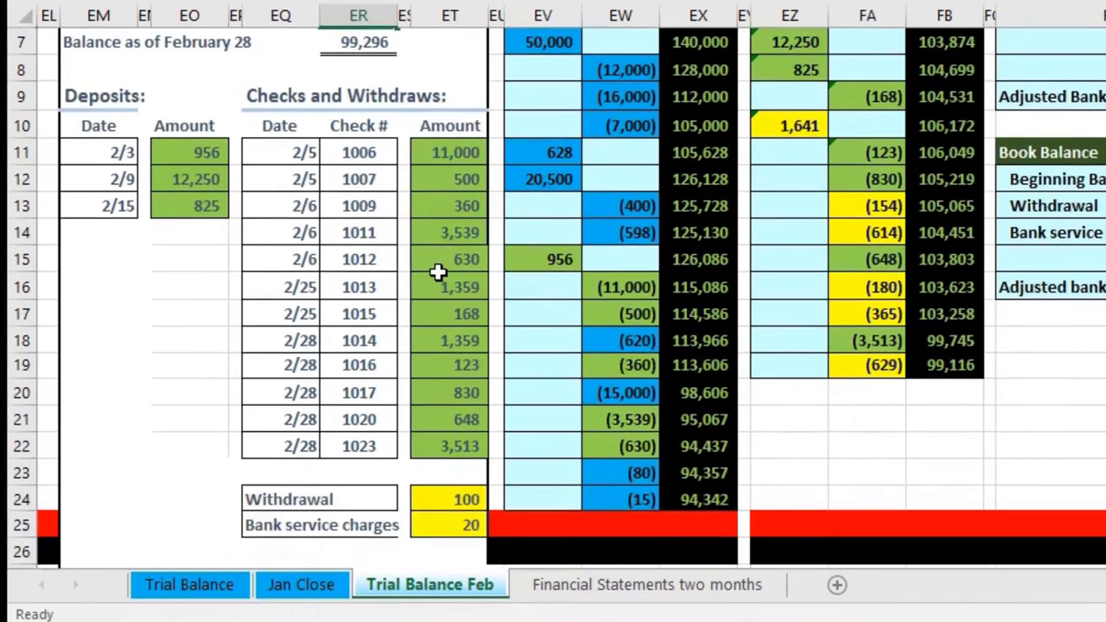
scroll(438, 272, "down", 1)
left_click_drag(451, 416, 446, 439)
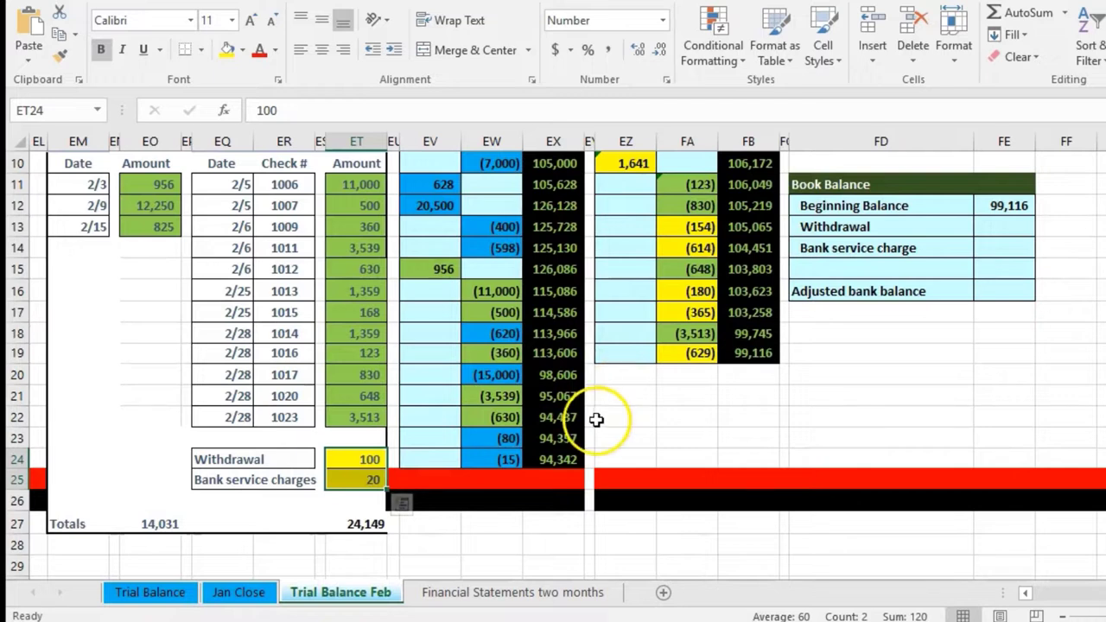
left_click(878, 250)
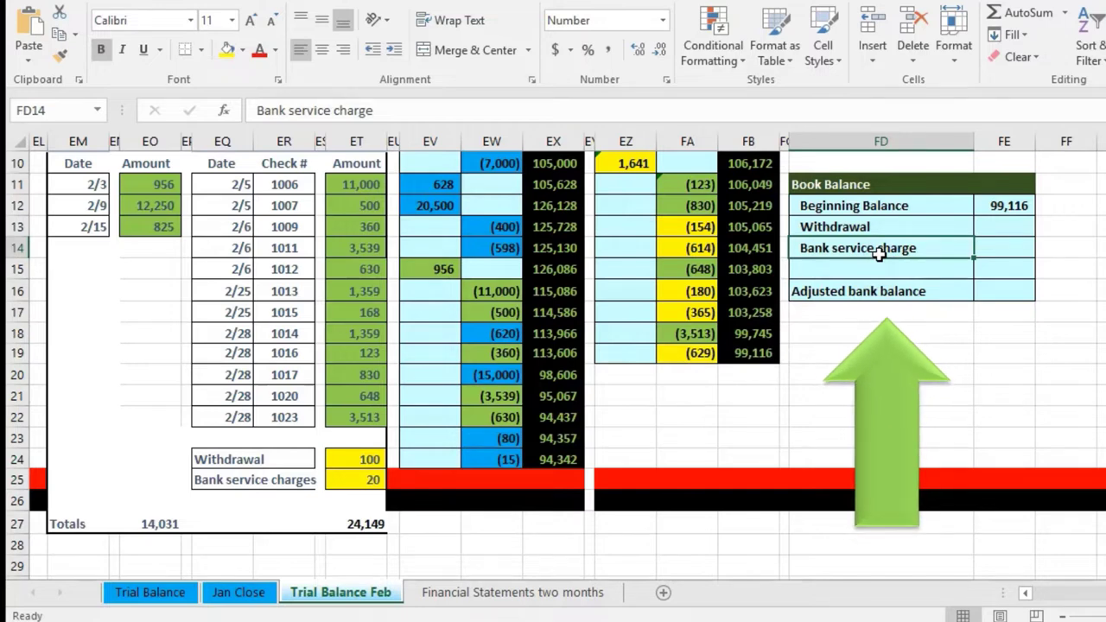
left_click(752, 353)
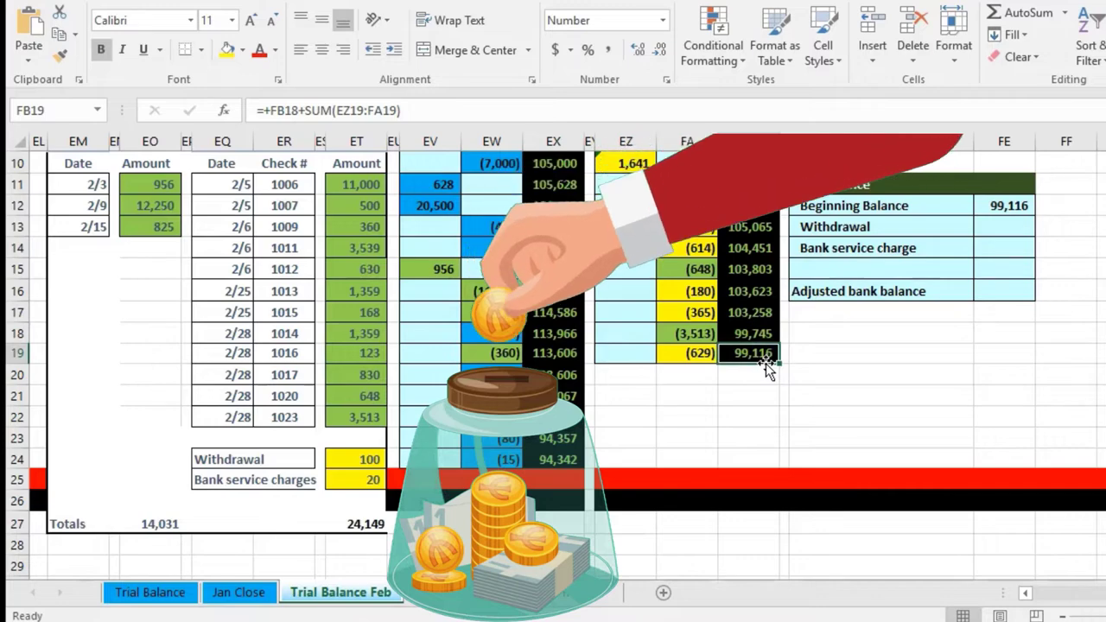
left_click(770, 352)
Enter -100 for the withdrawal and -20 for the bank service charge in the Book Balance section of the reconciliation
left_click(1001, 207)
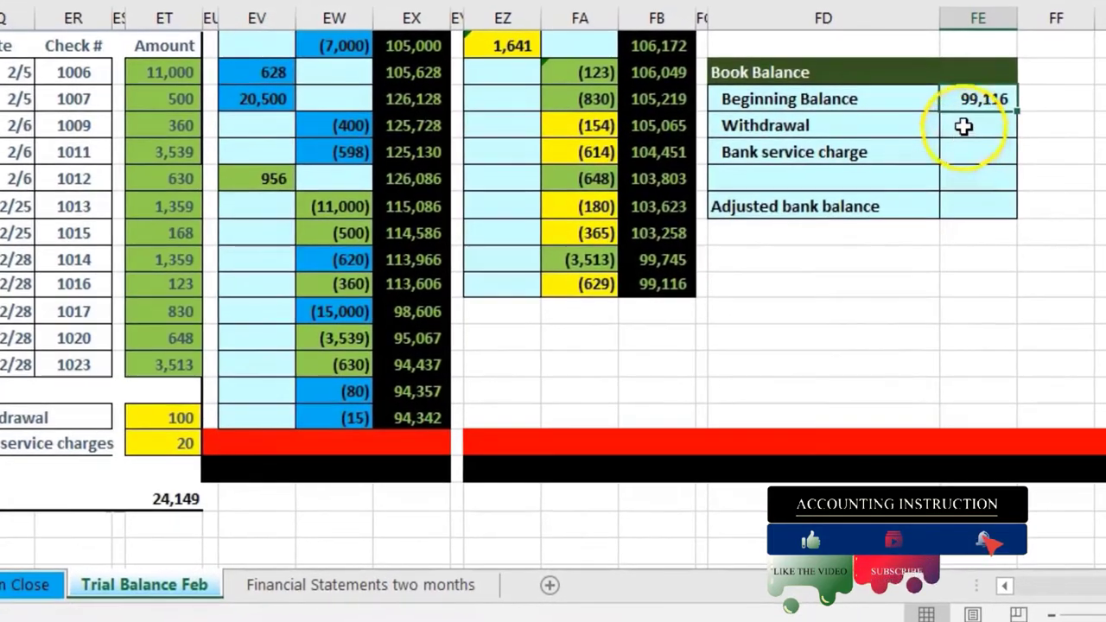
left_click(975, 156)
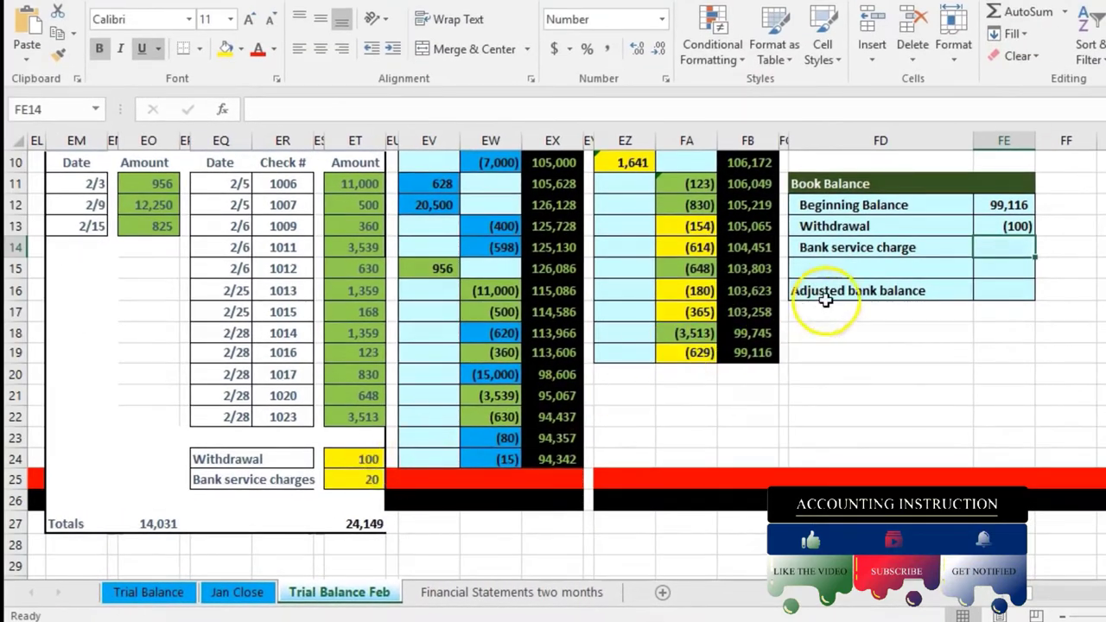
type("-20")
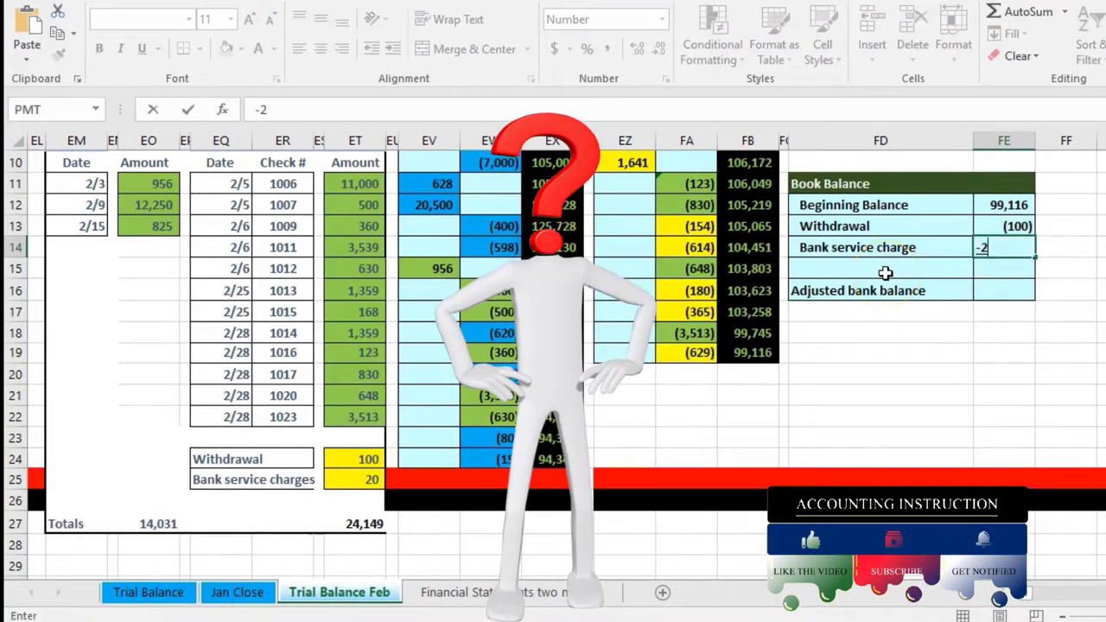
key("Return")
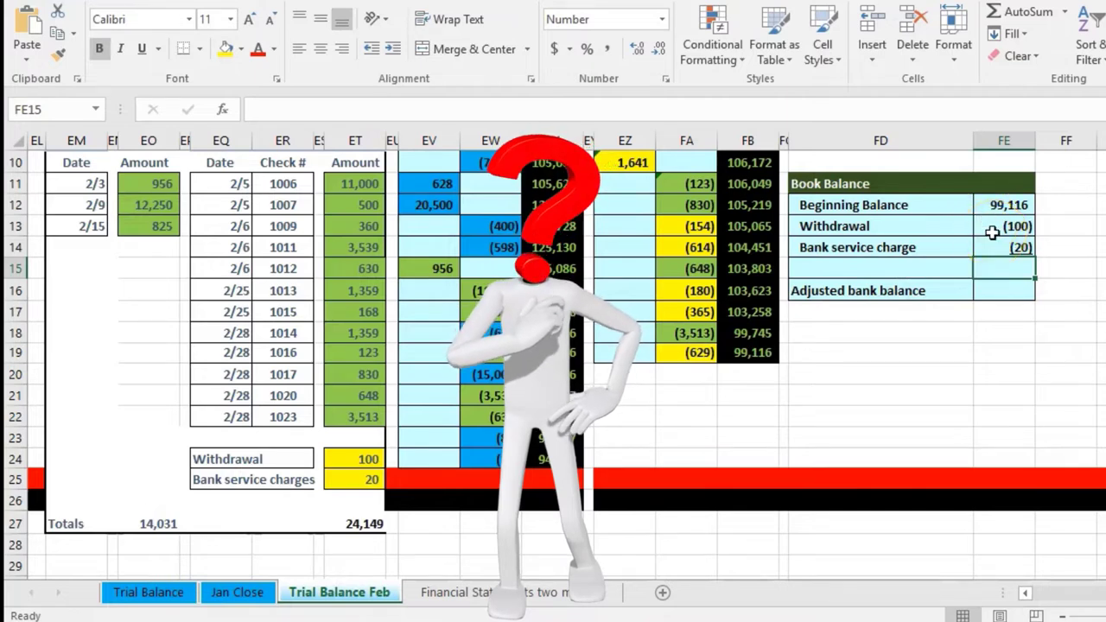
Shade the withdrawal of 100 and the bank service charges of 20 light green on the bank statement
left_click_drag(350, 458, 347, 467)
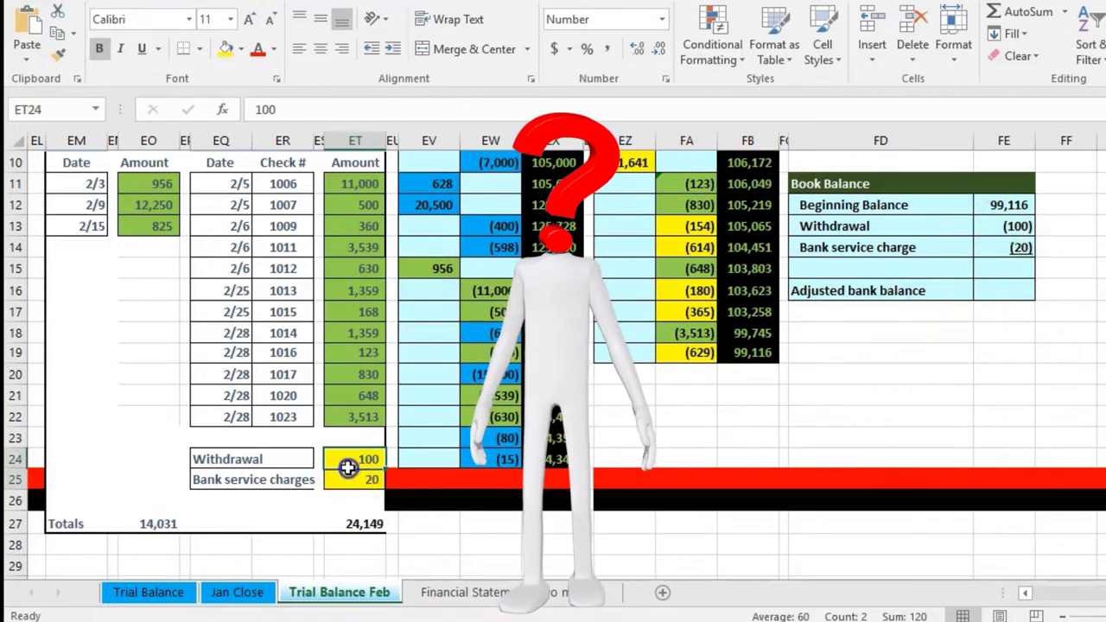
right_click(347, 467)
left_click(441, 528)
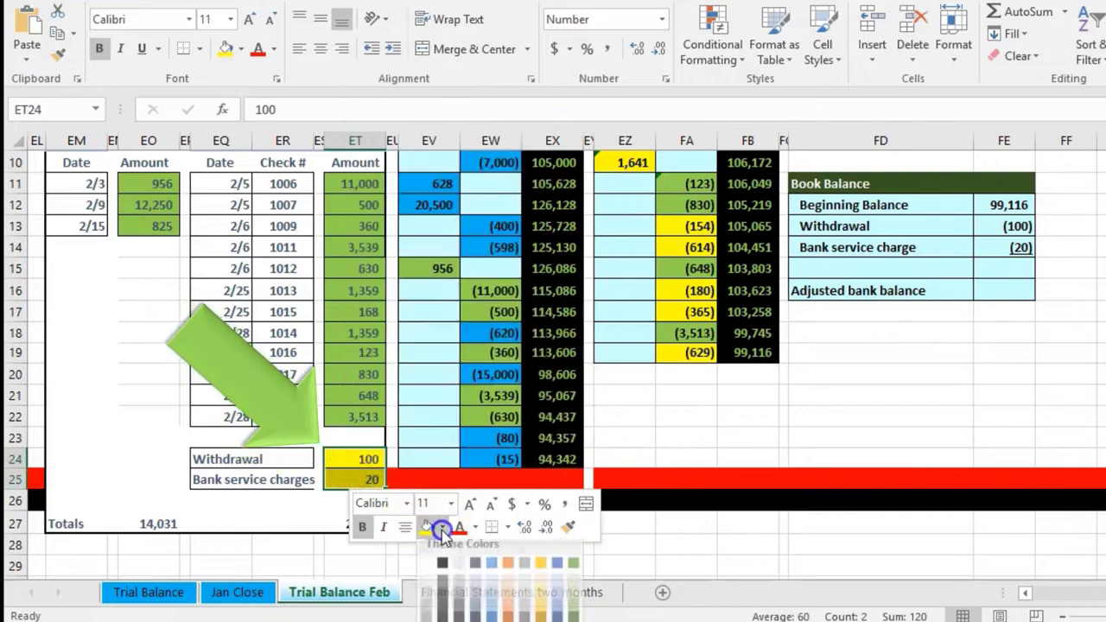
left_click(572, 605)
left_click(694, 362)
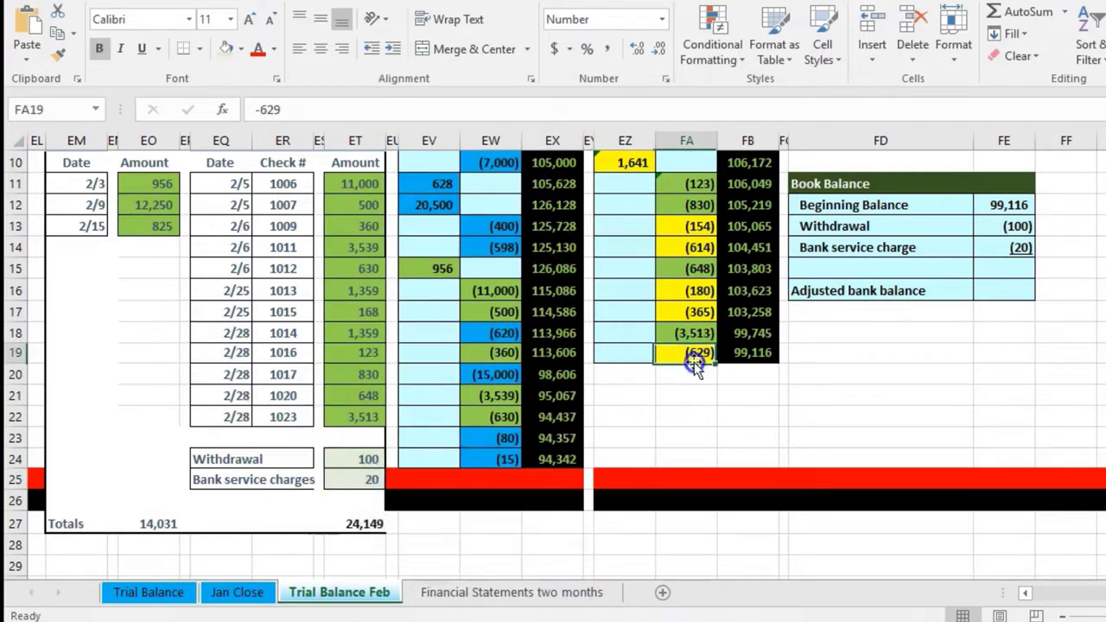
Enter 1641 as the outstanding deposit in the Bank Balance section of the reconciliation
scroll(701, 370, "up", 2)
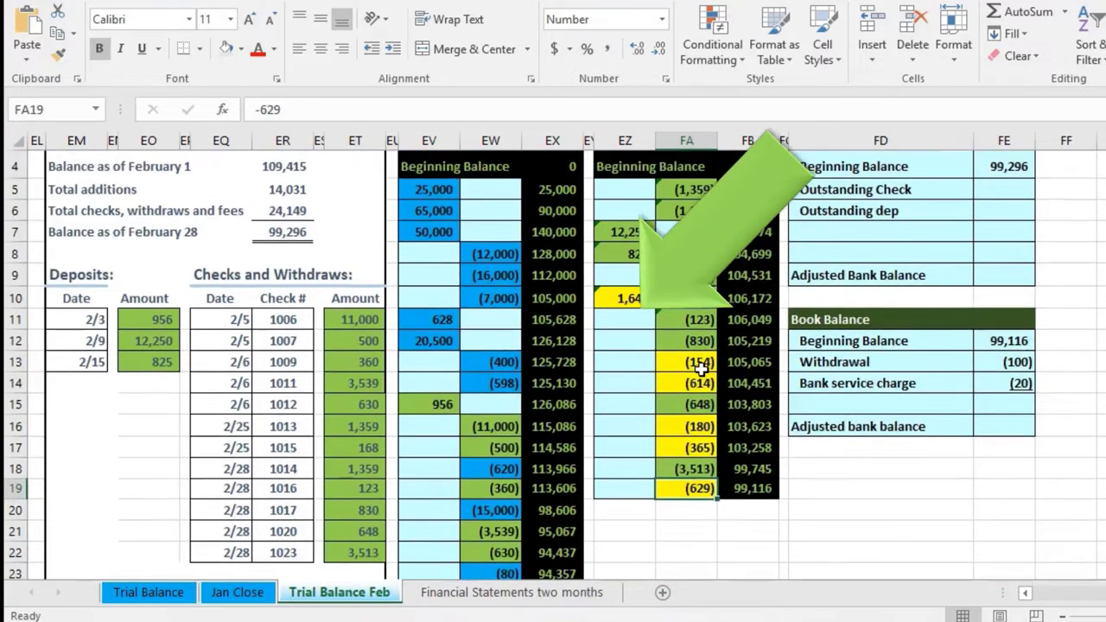
left_click(630, 299)
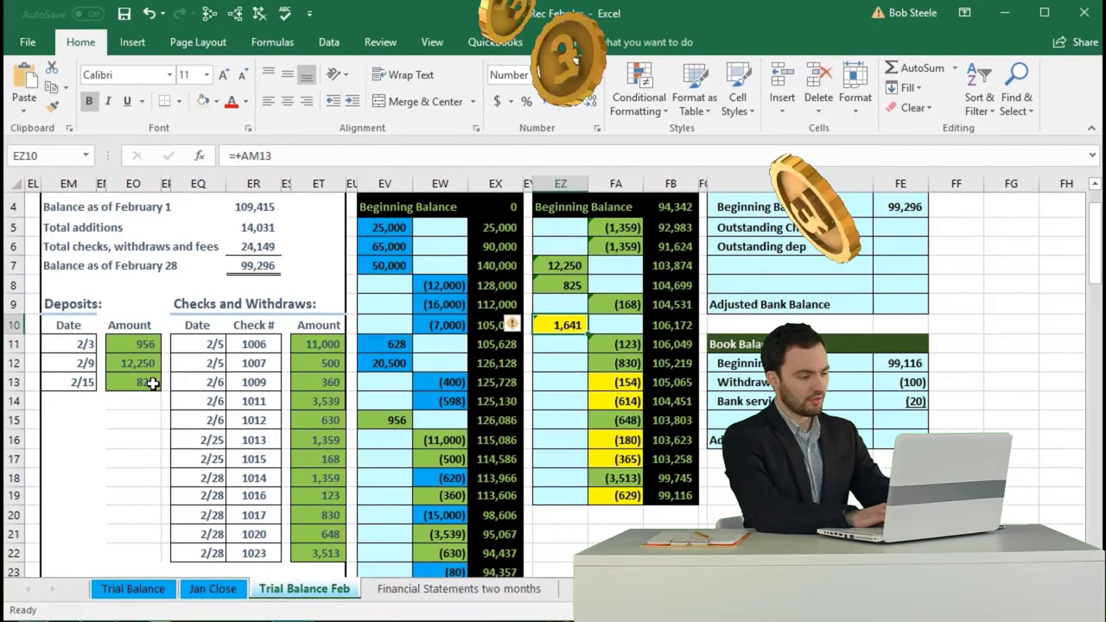
scroll(153, 383, "up", 1)
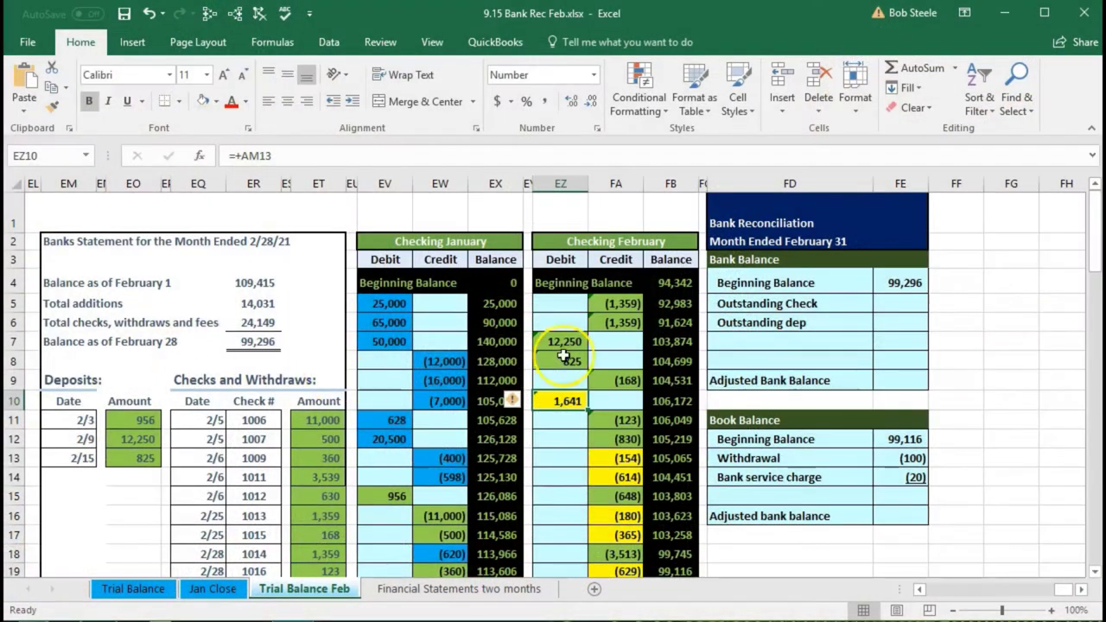
left_click(889, 322)
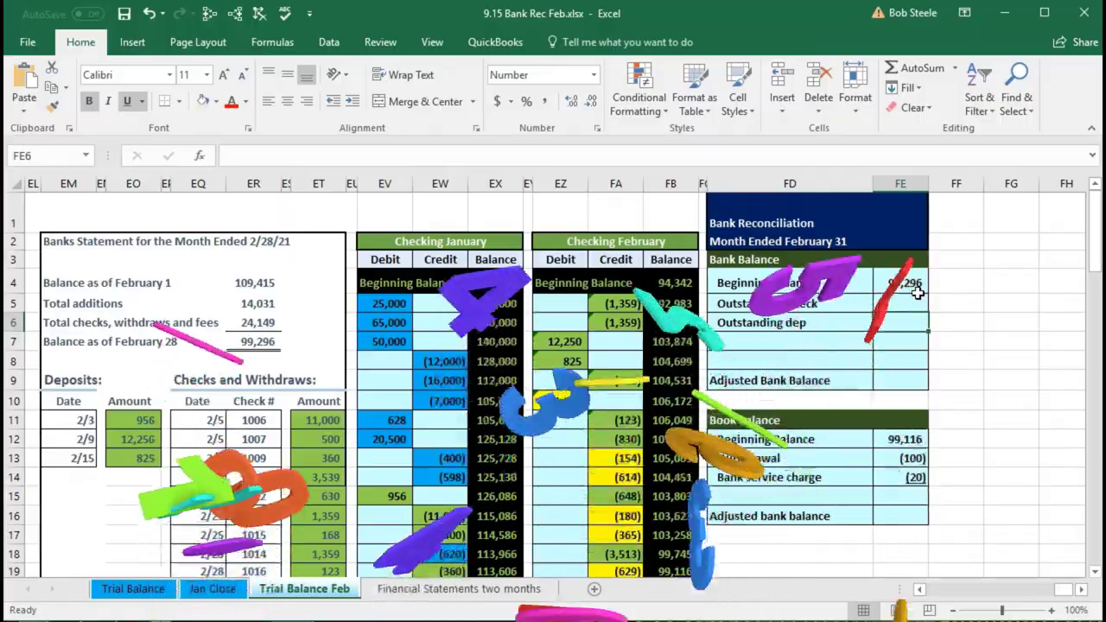
left_click(918, 322)
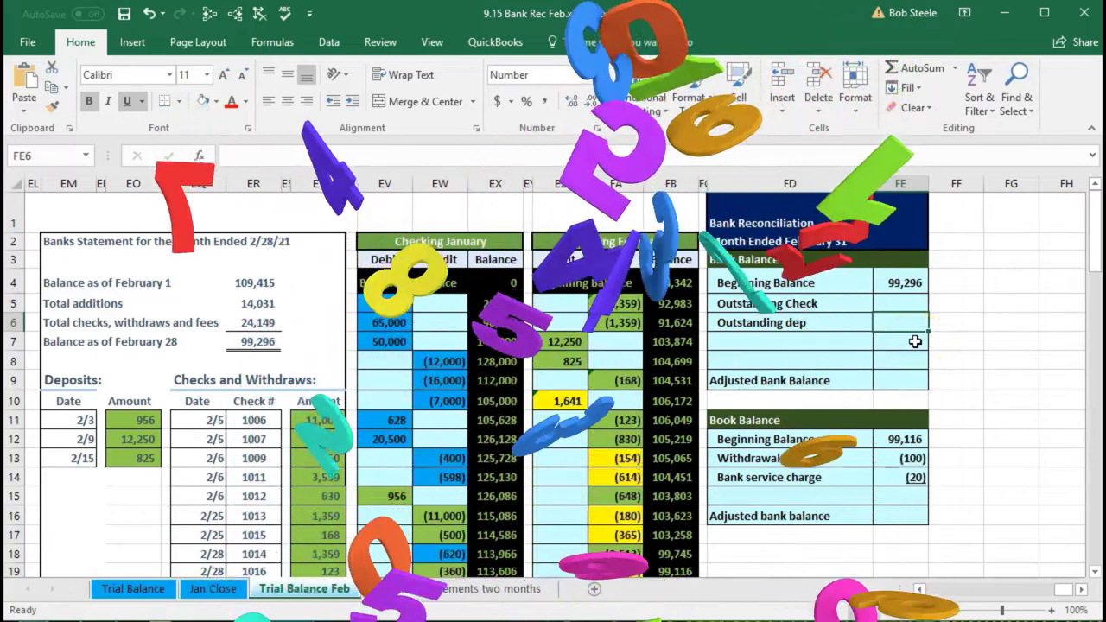
type("1,64")
type("1641")
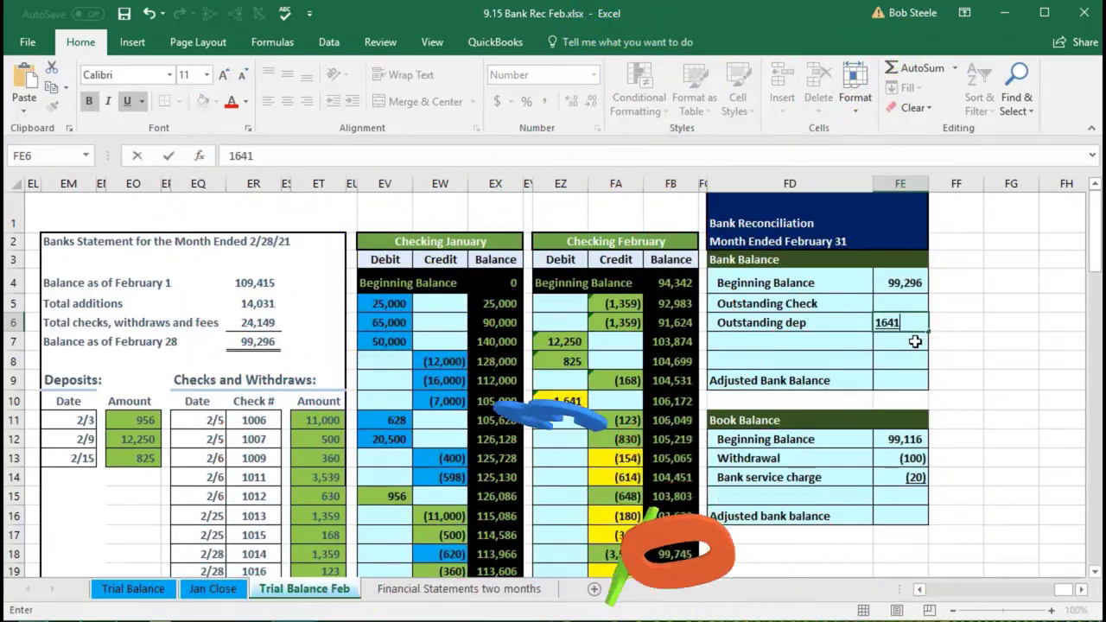
key("Return")
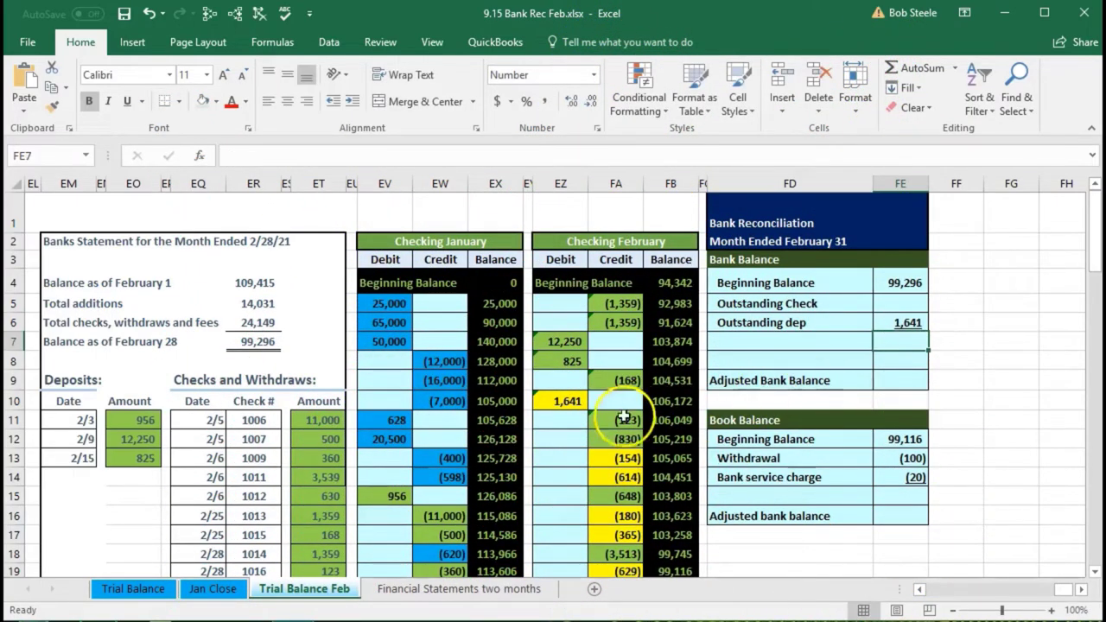
Shade the outstanding deposit of 1,641 light green in the Checking February debit column
right_click(561, 401)
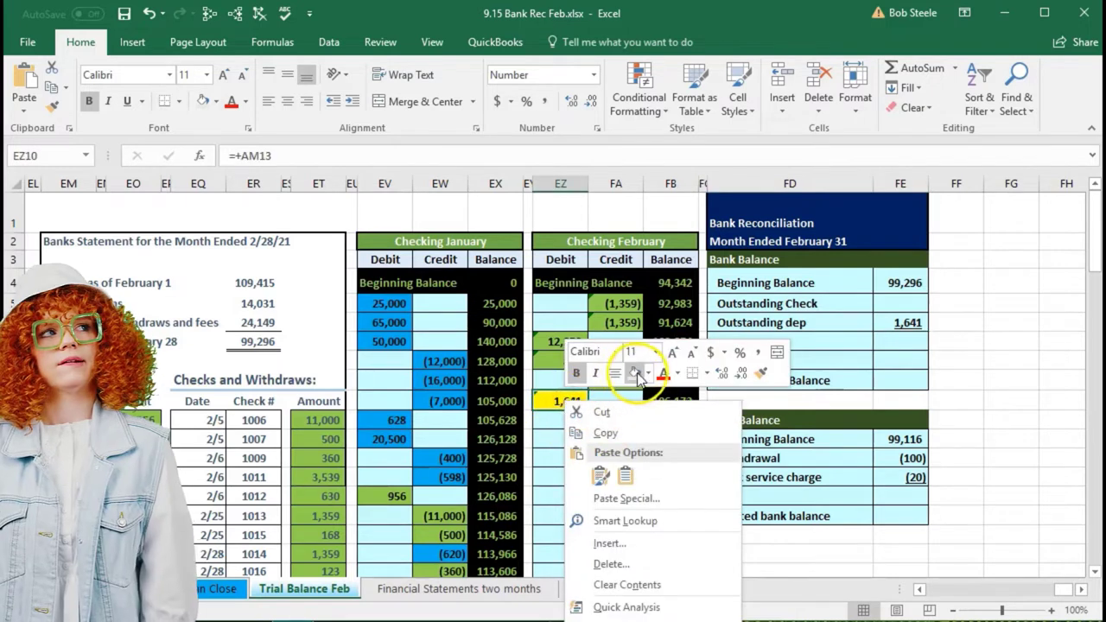
left_click(649, 373)
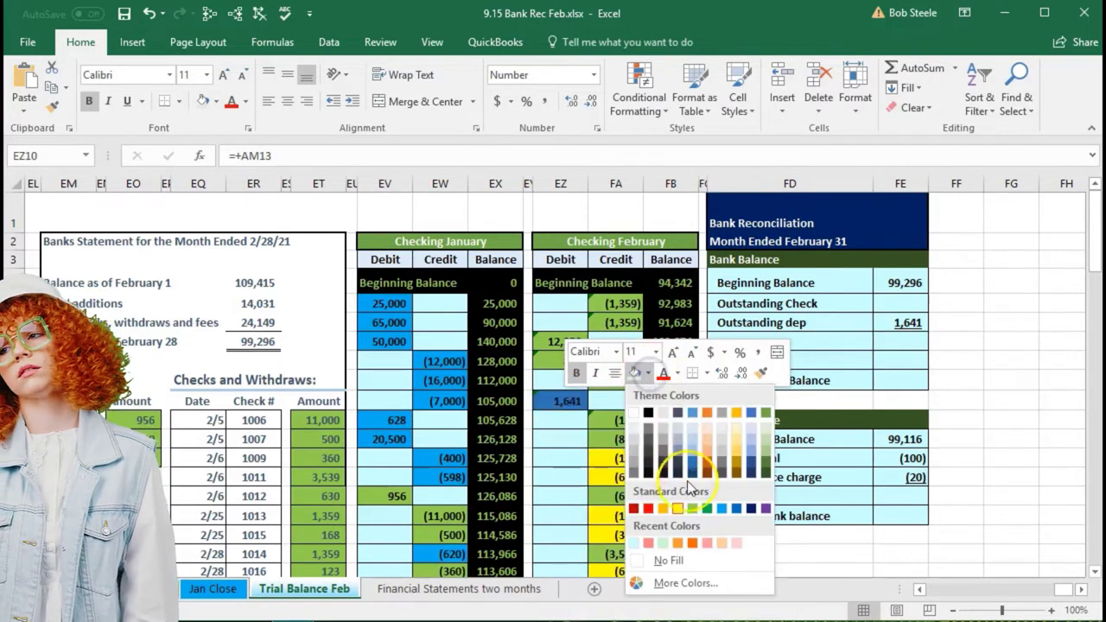
left_click(665, 541)
left_click(561, 477)
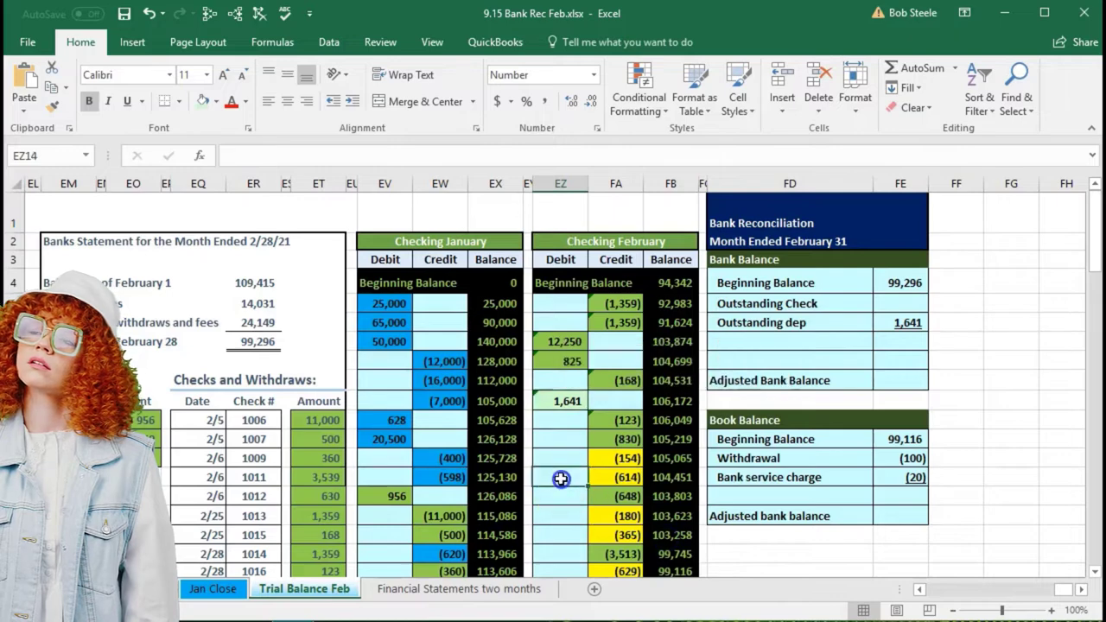
Review the yellow-shaded outstanding checks in the Checking February credit column against the bank statement and the Outstanding Check line
scroll(561, 479, "down", 1)
left_click_drag(612, 385, 622, 459)
left_click(623, 495)
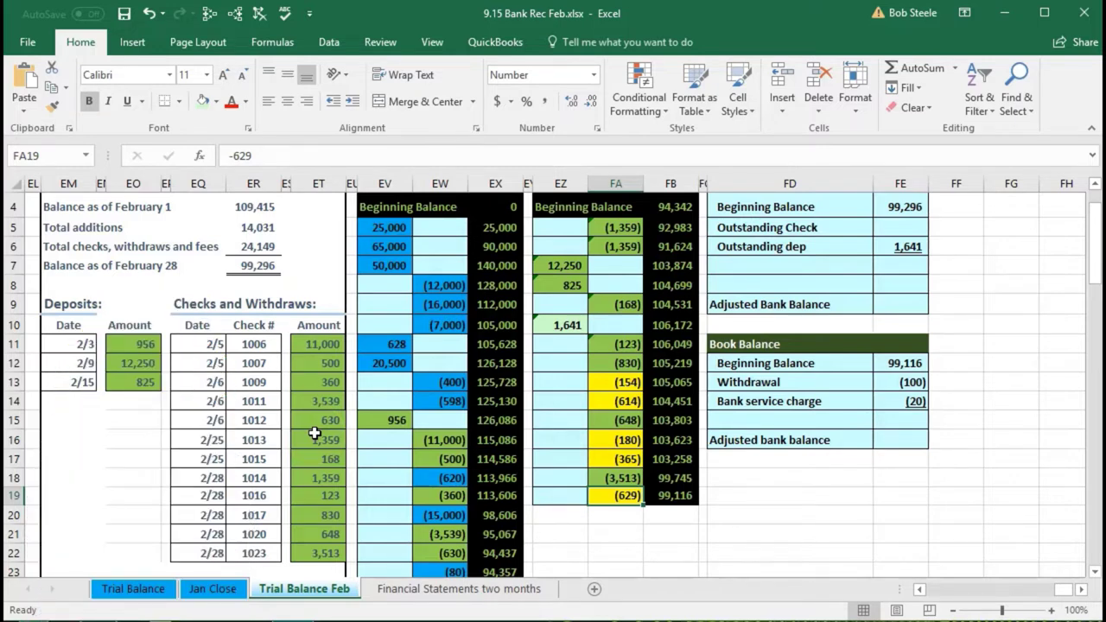
left_click_drag(607, 383, 610, 403)
left_click(604, 444)
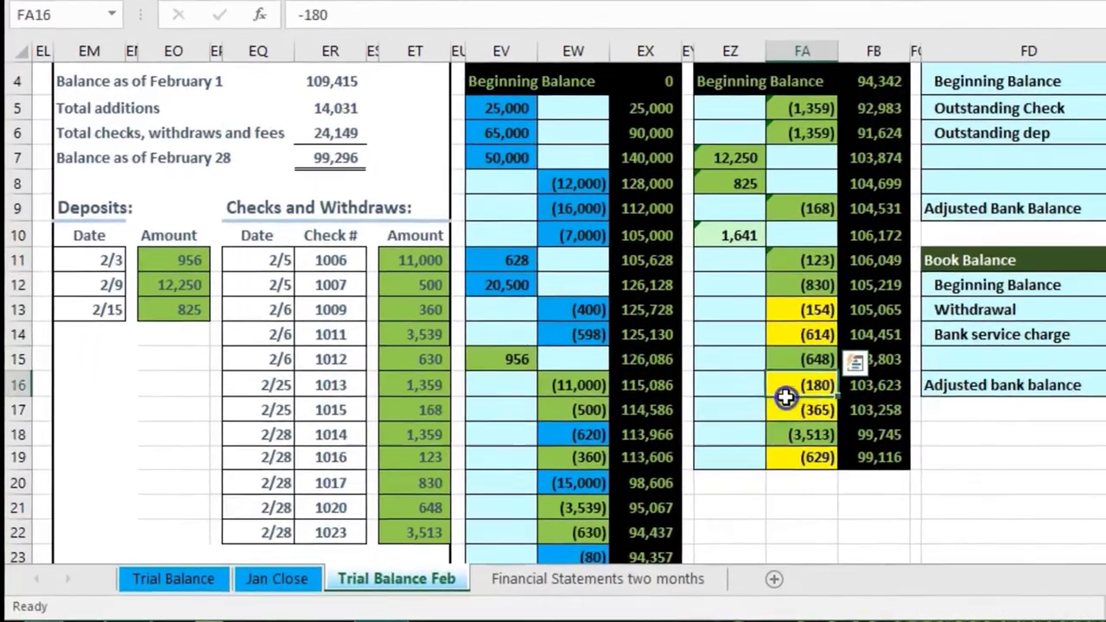
left_click_drag(785, 397, 786, 399)
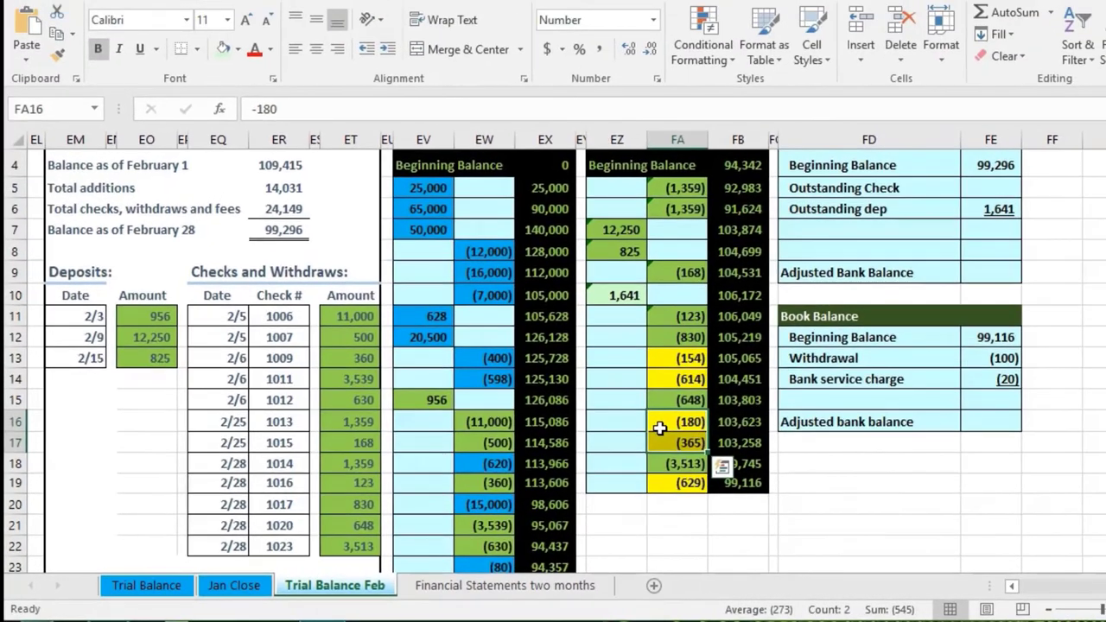
left_click(995, 165)
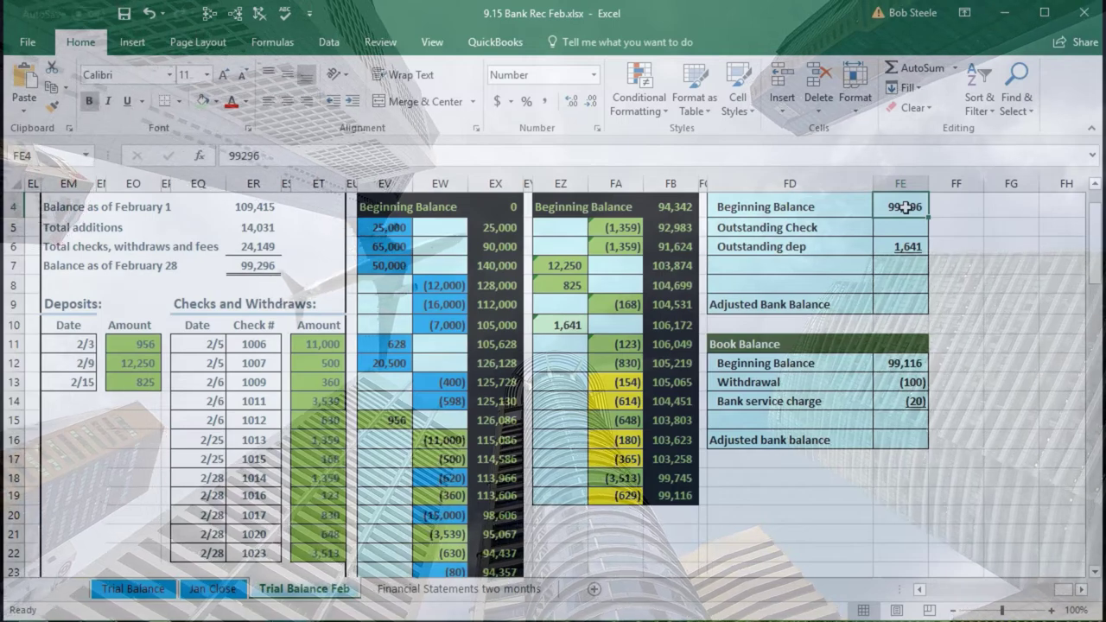
left_click(899, 227)
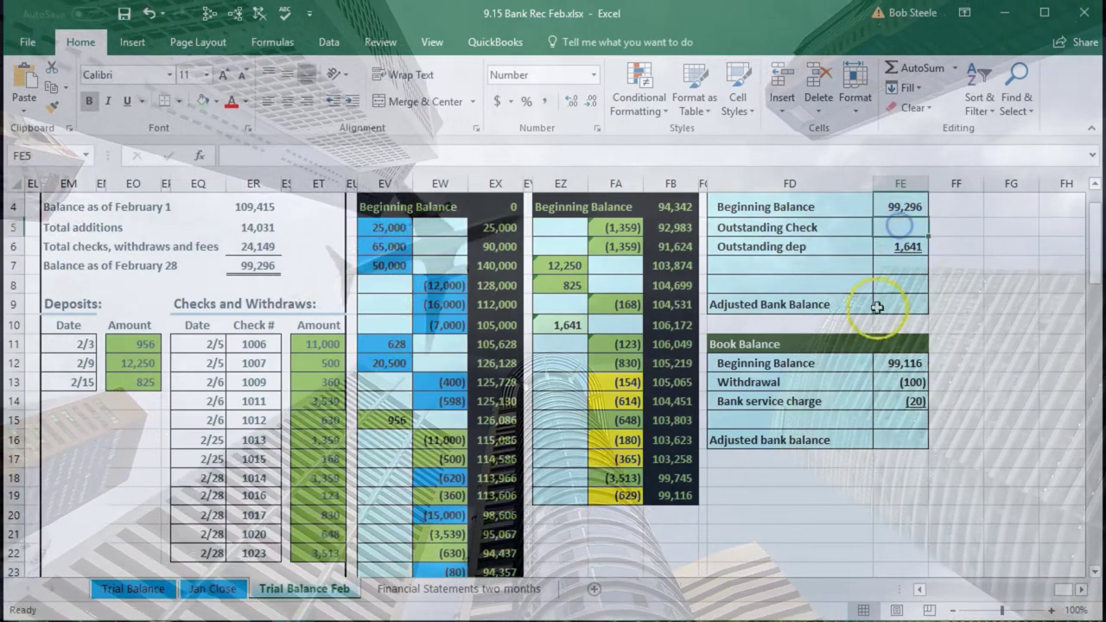
scroll(877, 308, "up", 1)
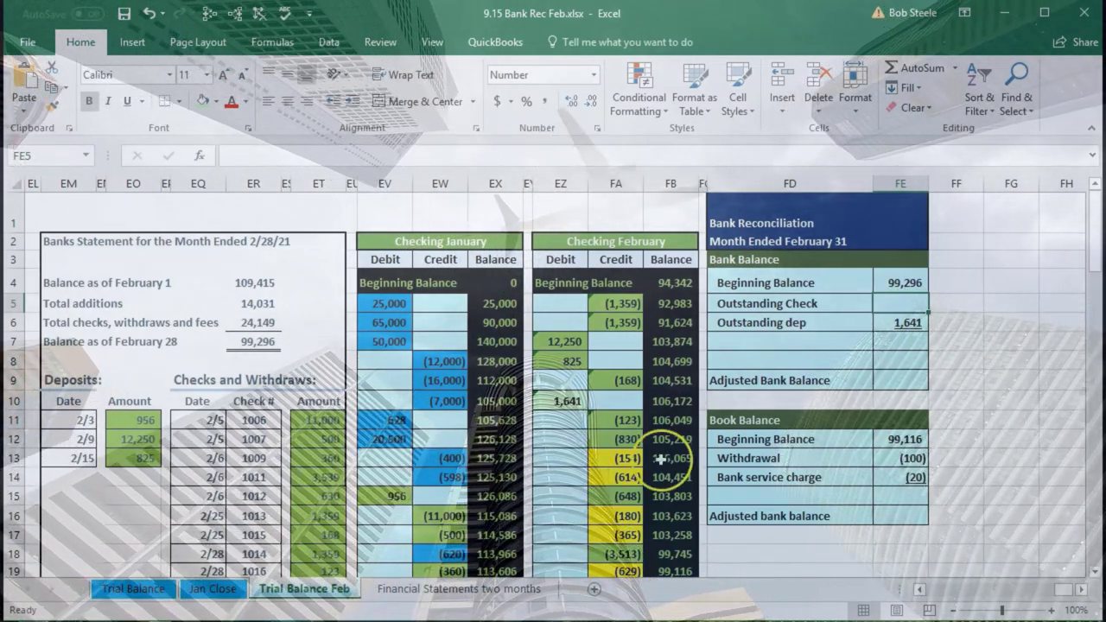
left_click_drag(616, 459, 624, 470)
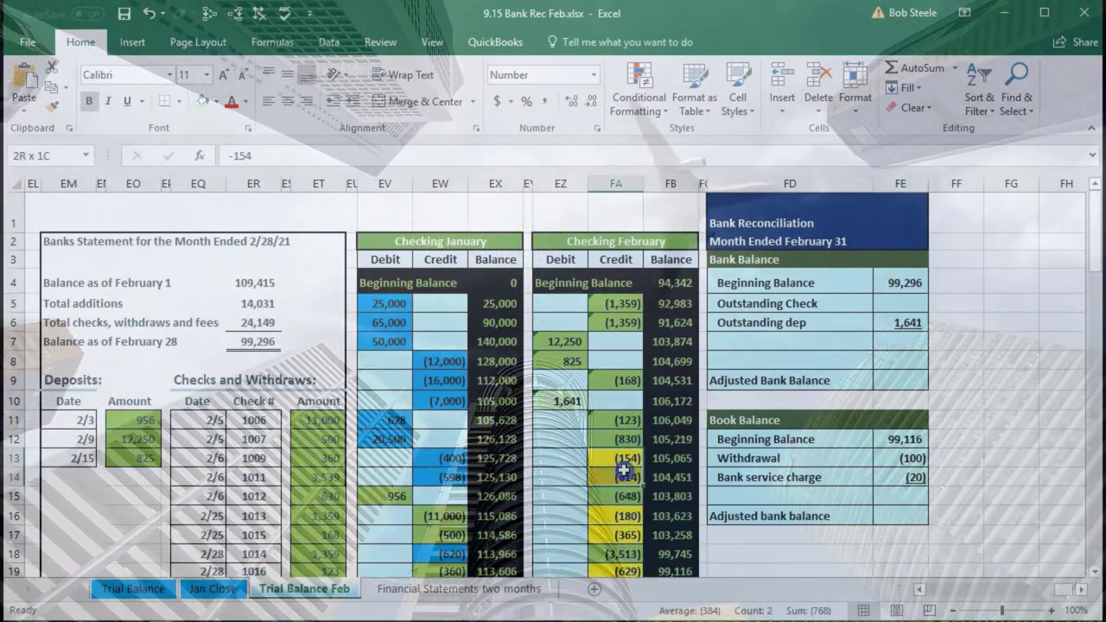
scroll(624, 467, "down", 1)
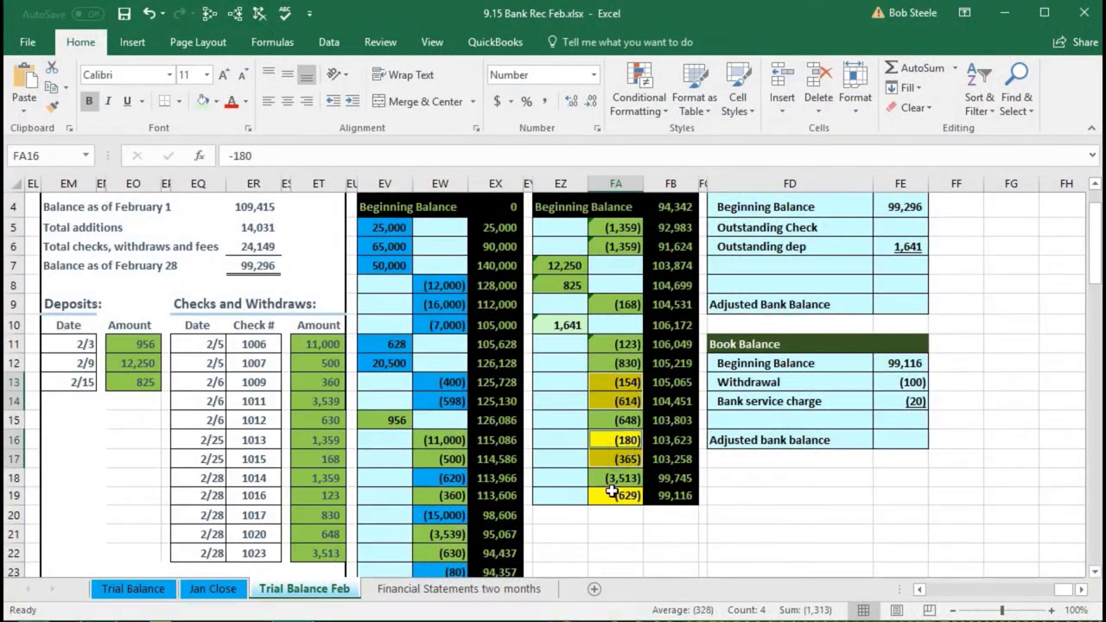
left_click(613, 494, "ctrl")
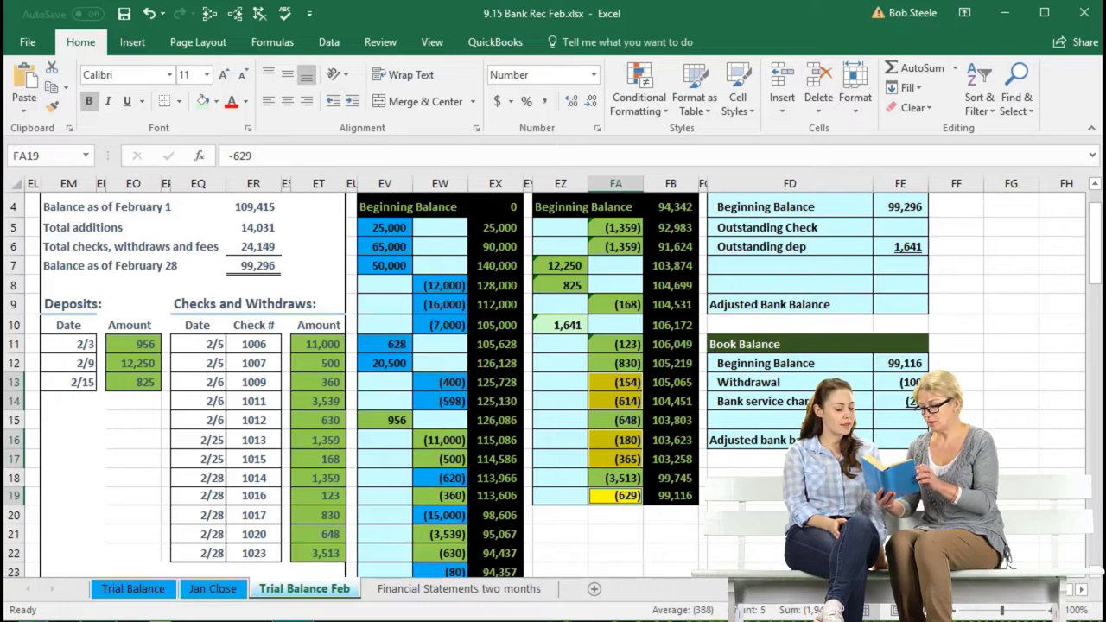
Enter the formula =FA13+FA14+FA16+FA17+FA19 as the Outstanding Check amount in the Bank Balance section, adding up the five yellow checks
left_click(896, 222)
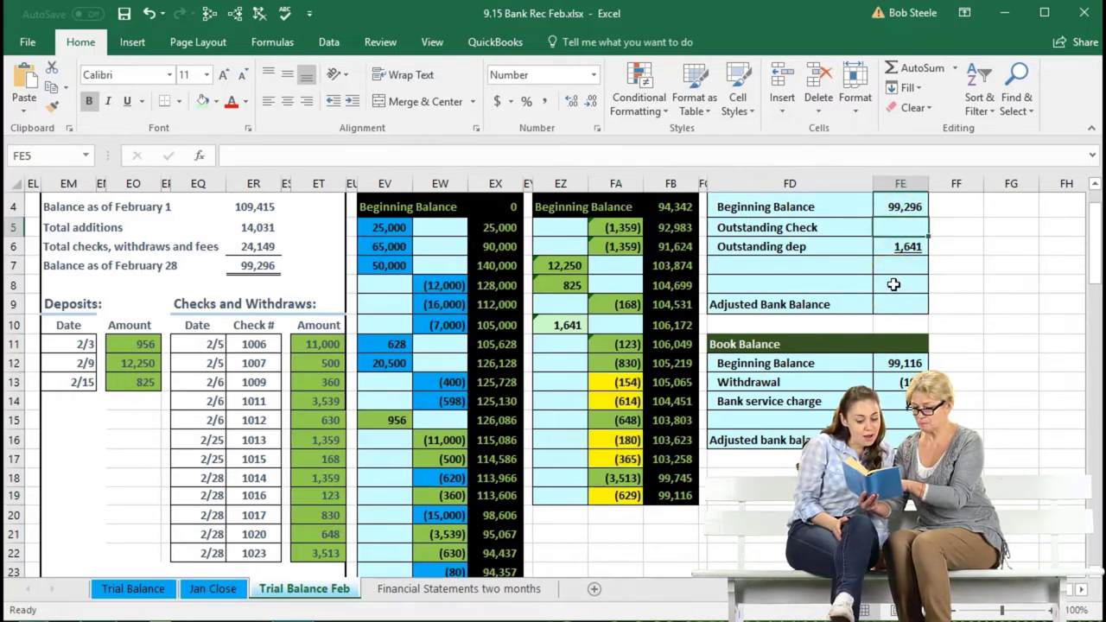
type("=")
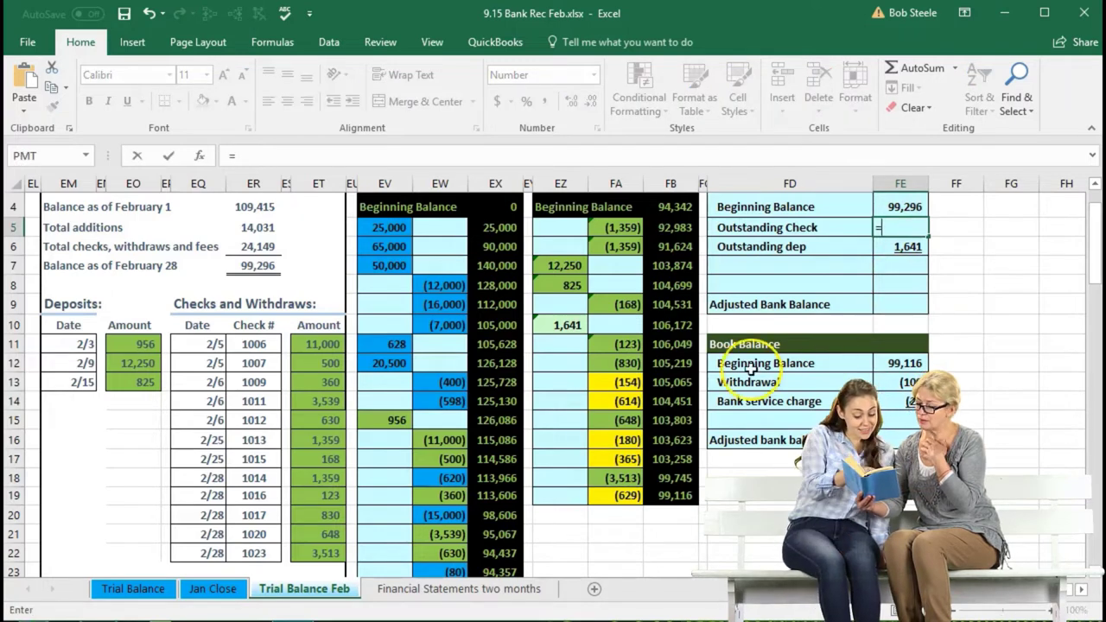
left_click(611, 381)
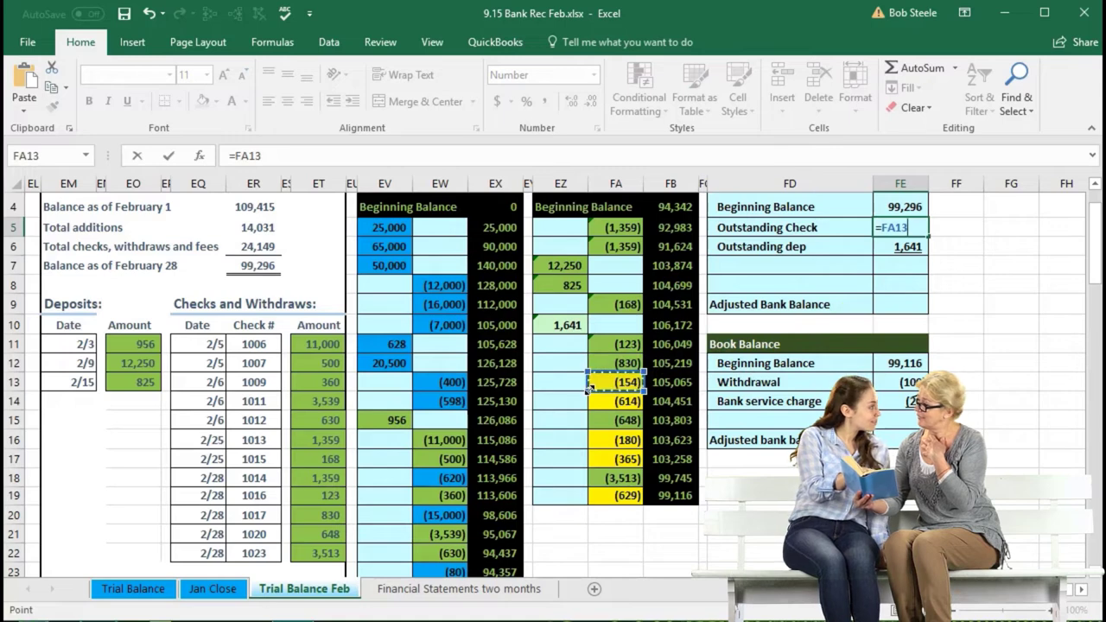
type("+")
left_click(609, 404)
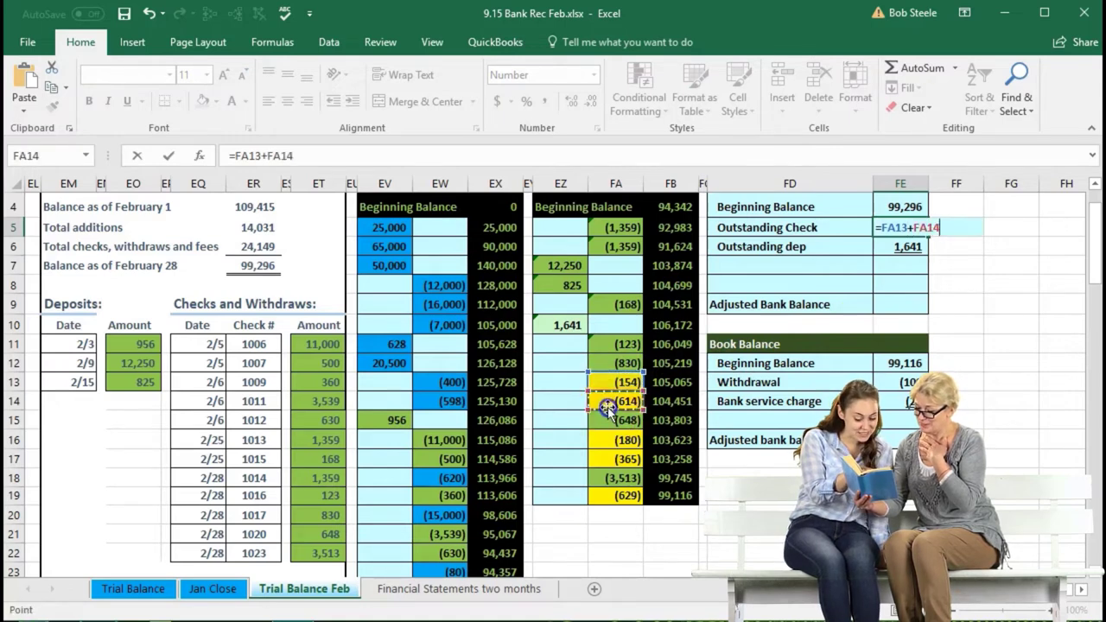
type("+")
left_click(611, 441)
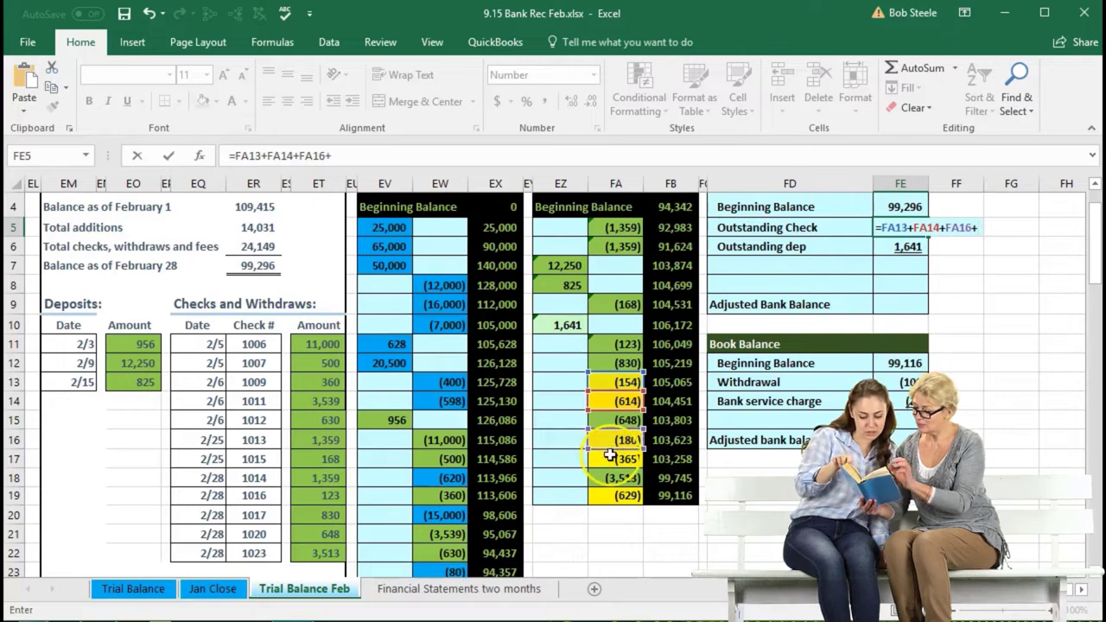
type("+")
left_click(609, 456)
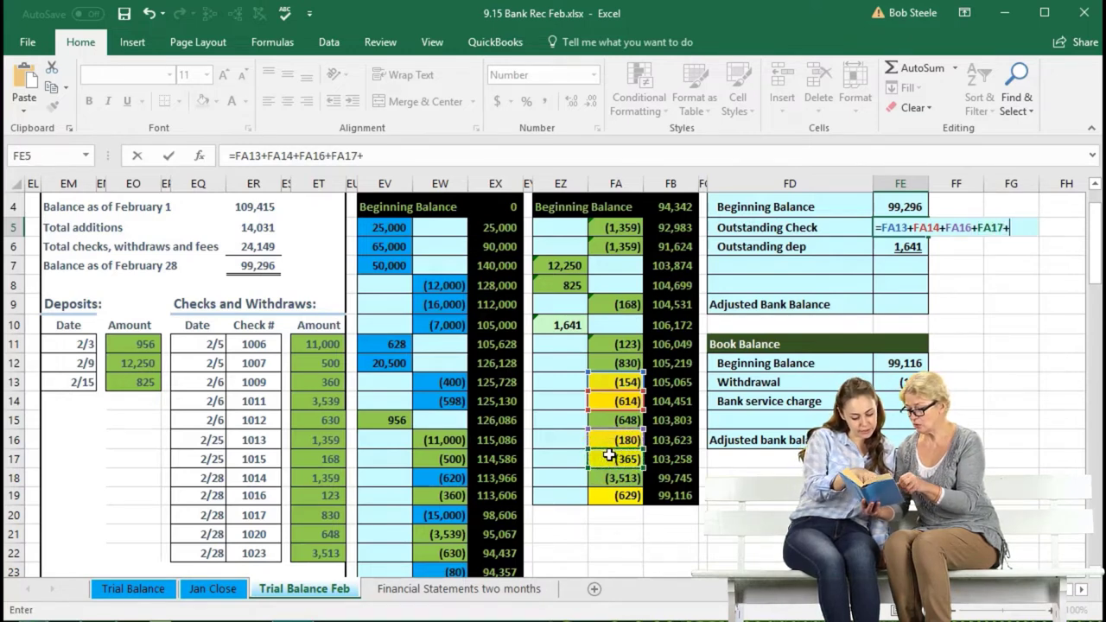
type("+")
left_click(611, 503)
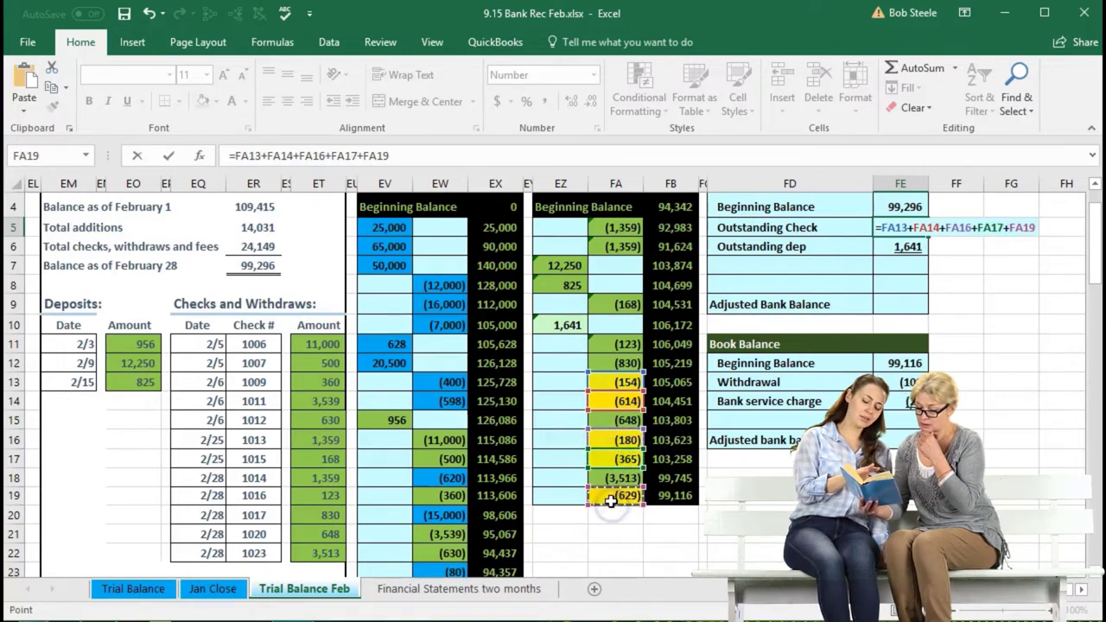
key("Return")
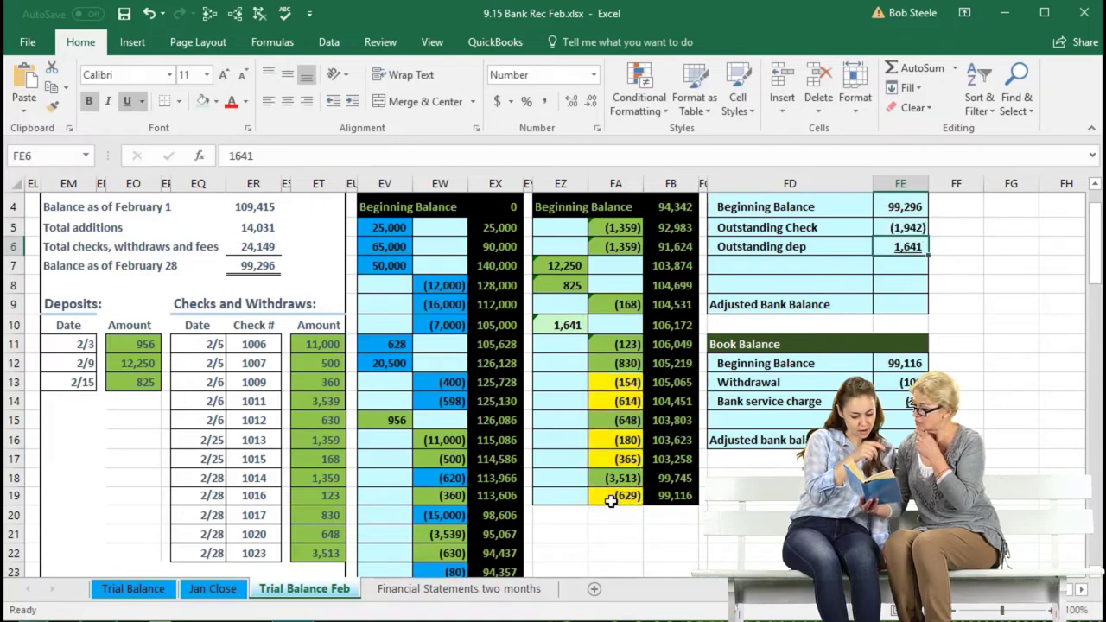
Trace the precedents of the Outstanding Check formula to verify the included checks, and remove the arrows
left_click(907, 226)
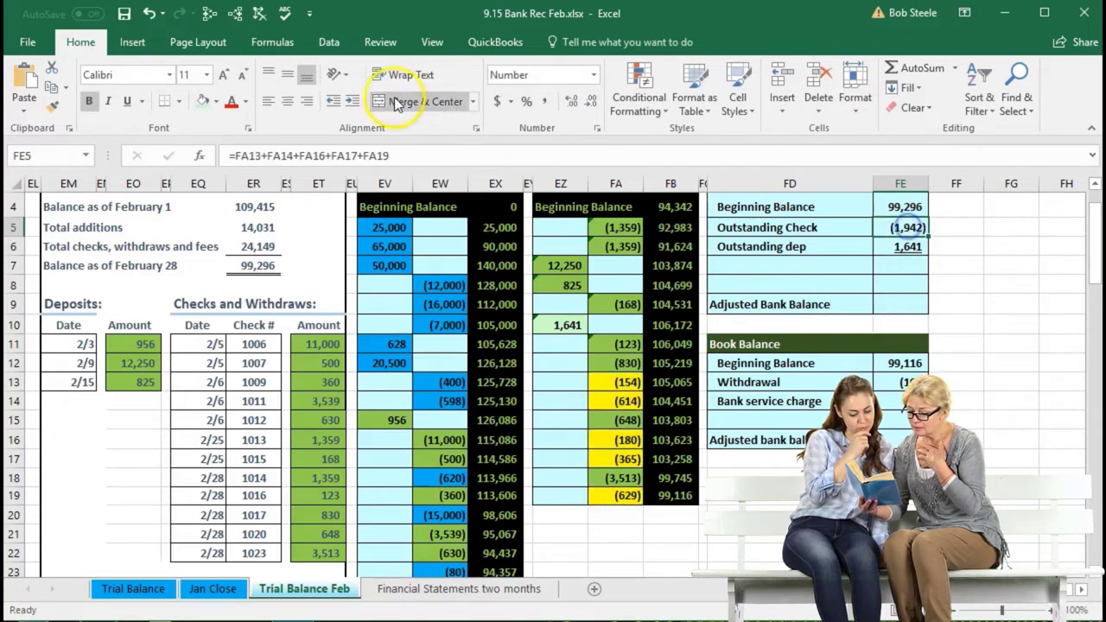
left_click(235, 15)
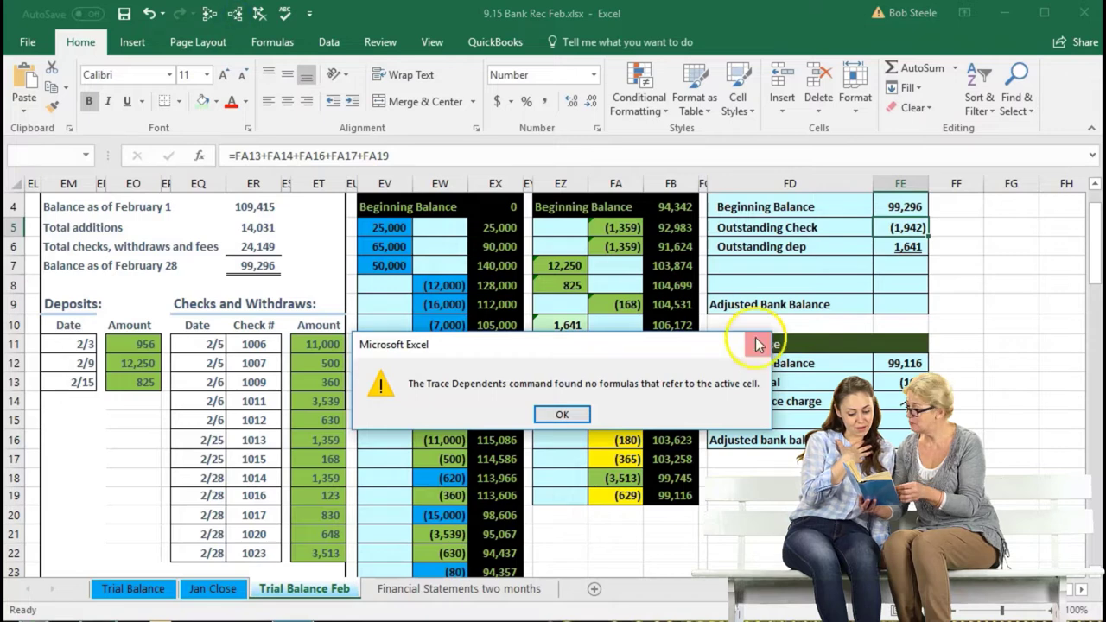
left_click(758, 344)
left_click(209, 15)
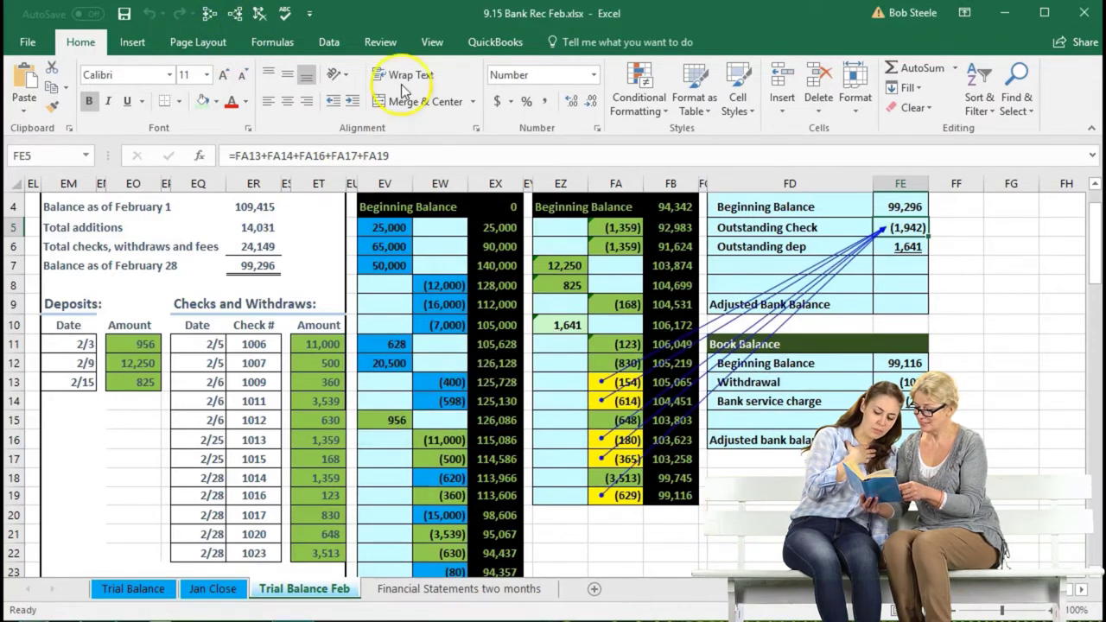
left_click(259, 14)
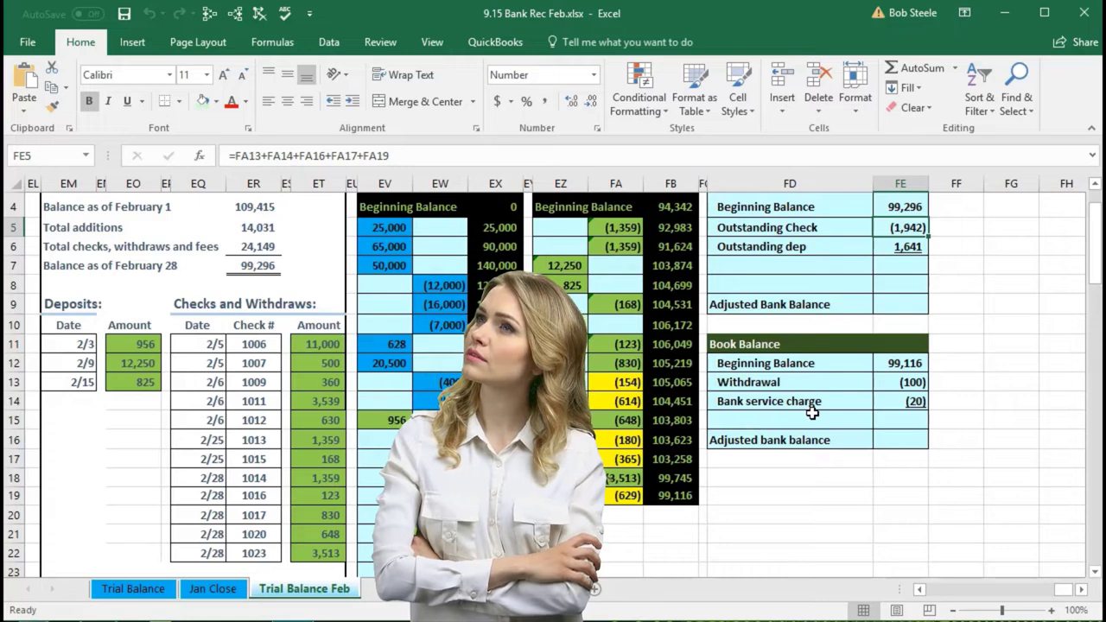
Calculate the Adjusted Bank Balance in the Bank Balance section by summing FE4:FE8, from the beginning balance through the adjustment lines
left_click(912, 305)
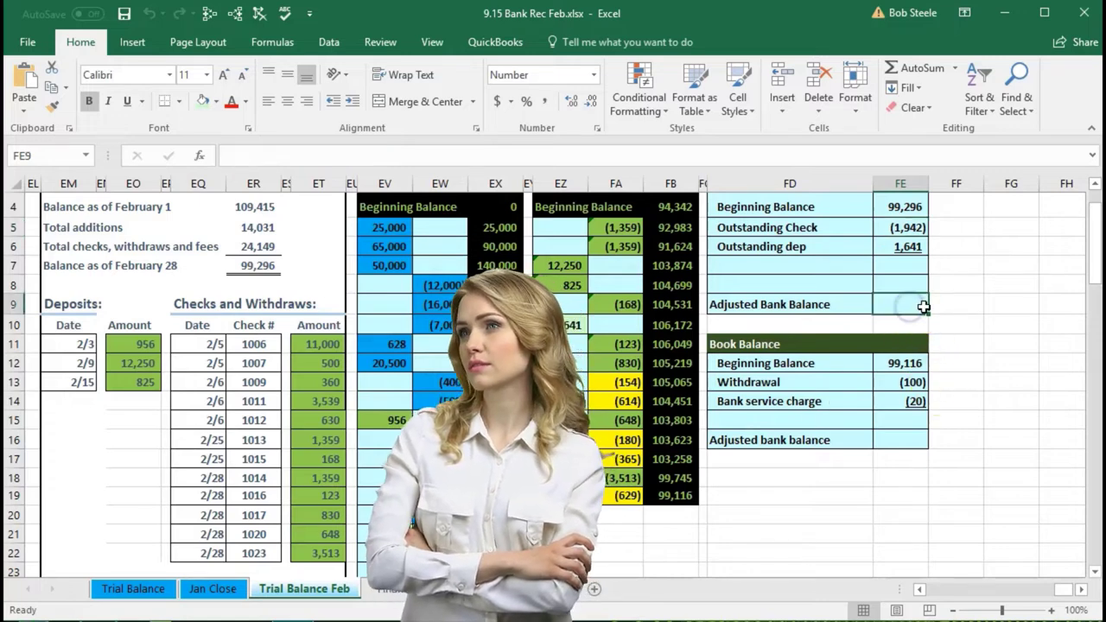
left_click(923, 208)
left_click(911, 226)
left_click(912, 247)
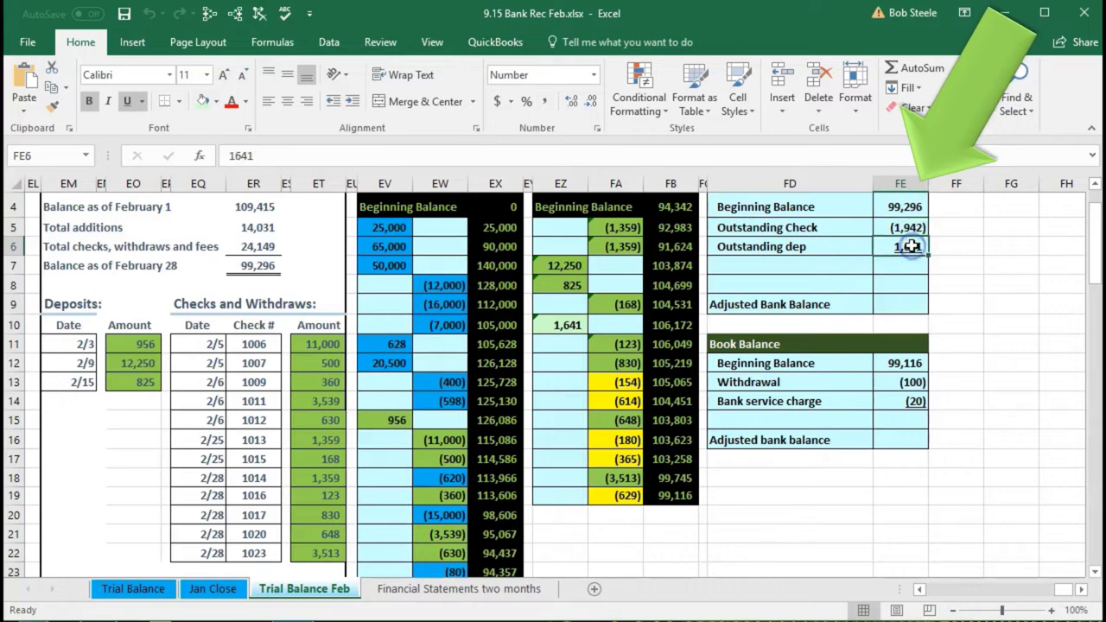
left_click(907, 298)
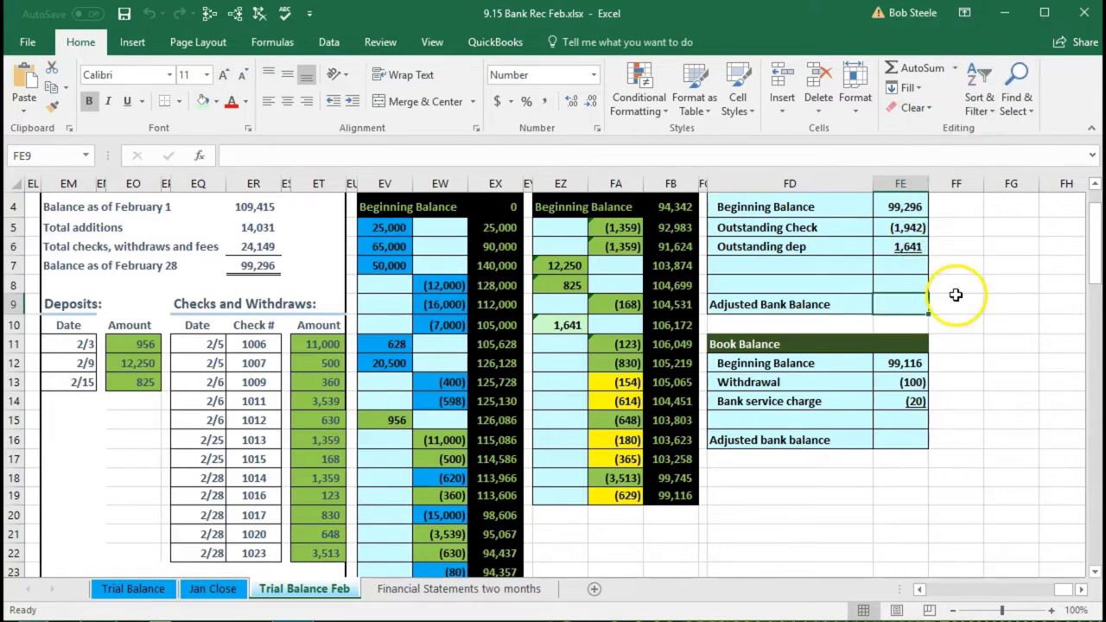
type("=")
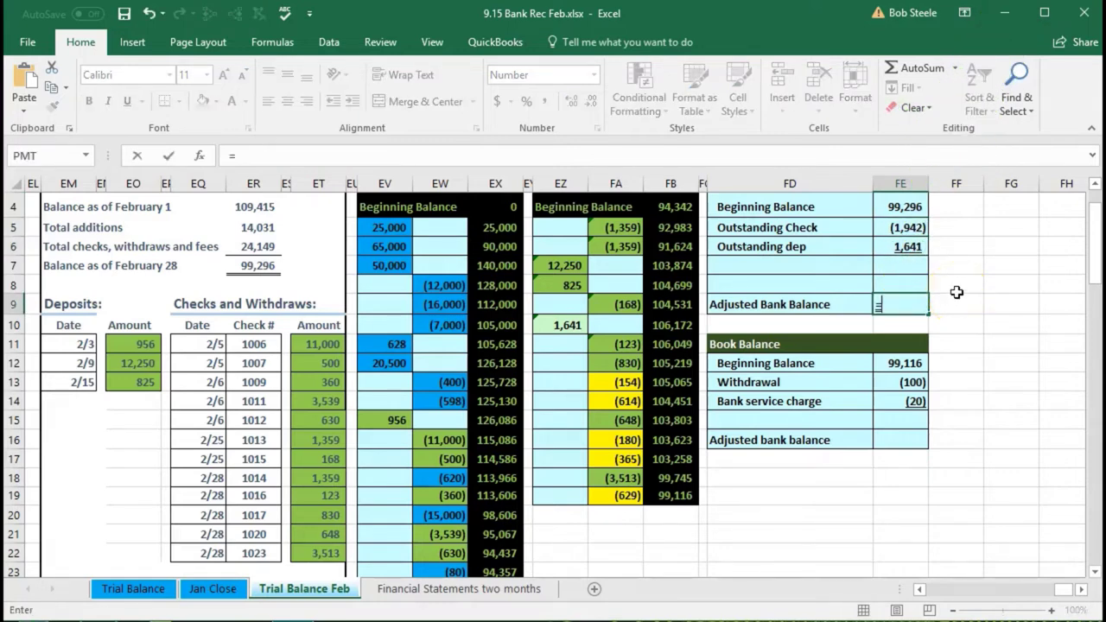
type("sum(")
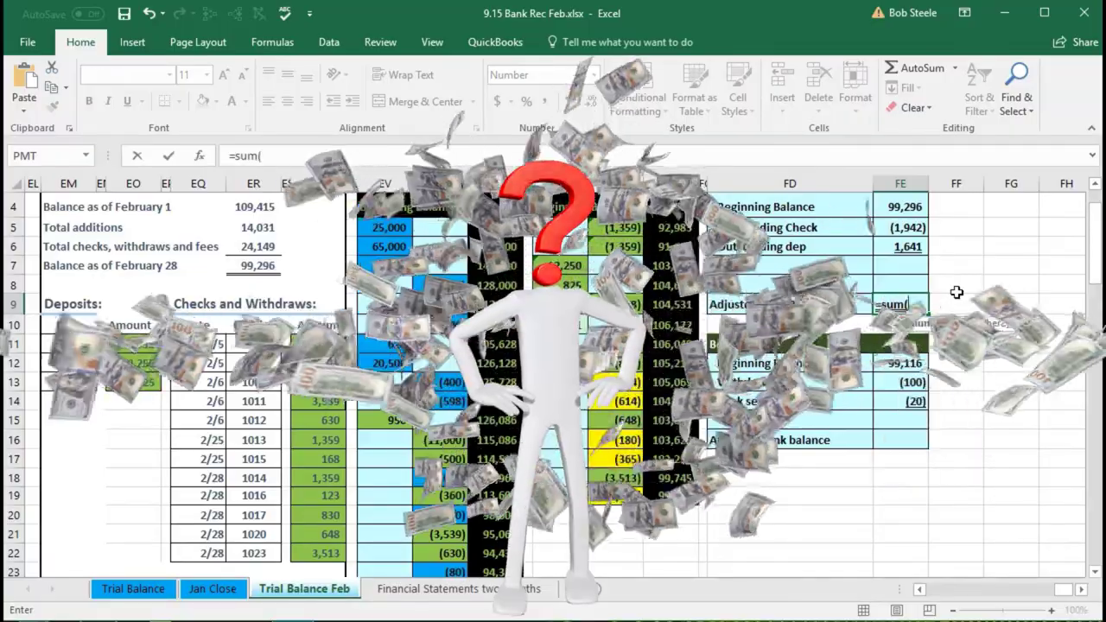
left_click(904, 208)
left_click_drag(905, 208, 906, 286)
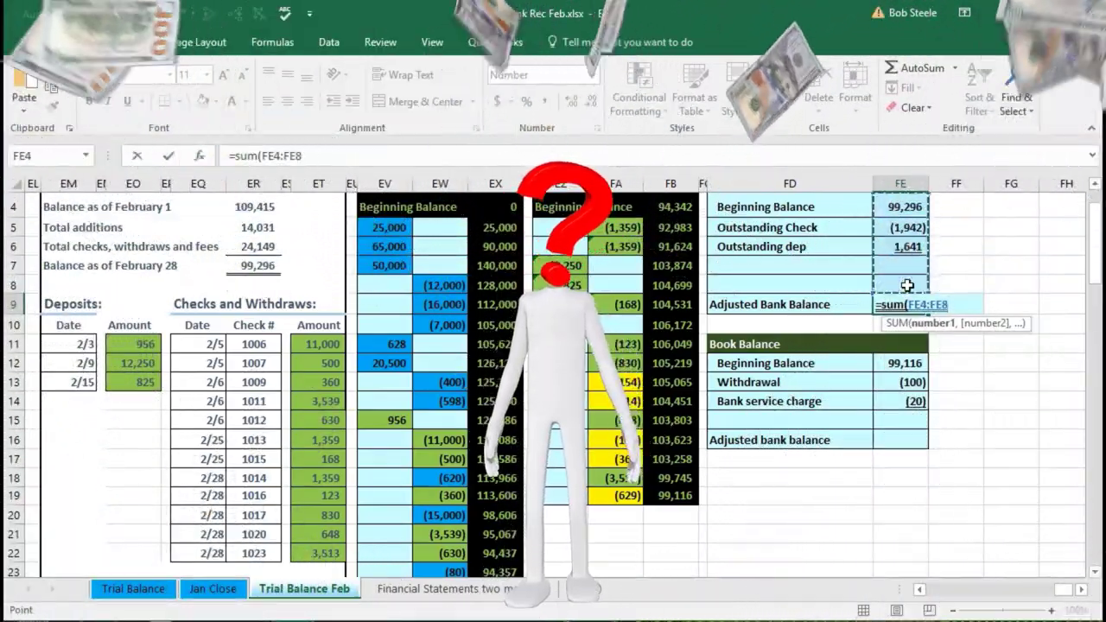
key("Return")
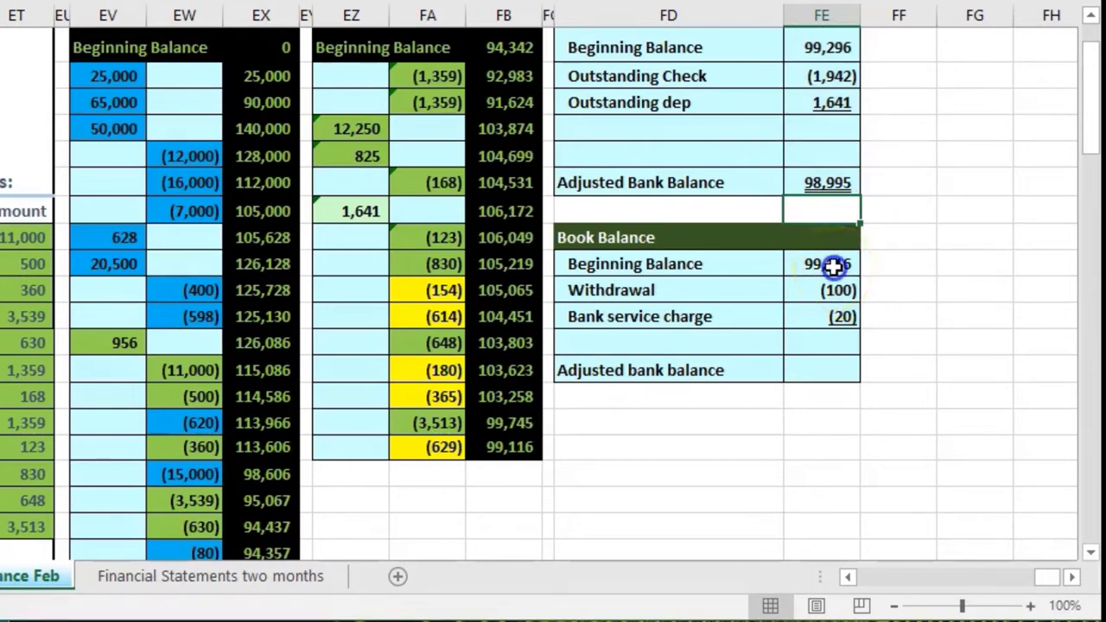
Calculate the adjusted balance in the Book Balance section with =SUM(FE12:FE15) and compare it with the Adjusted Bank Balance above
left_click_drag(832, 266, 831, 313)
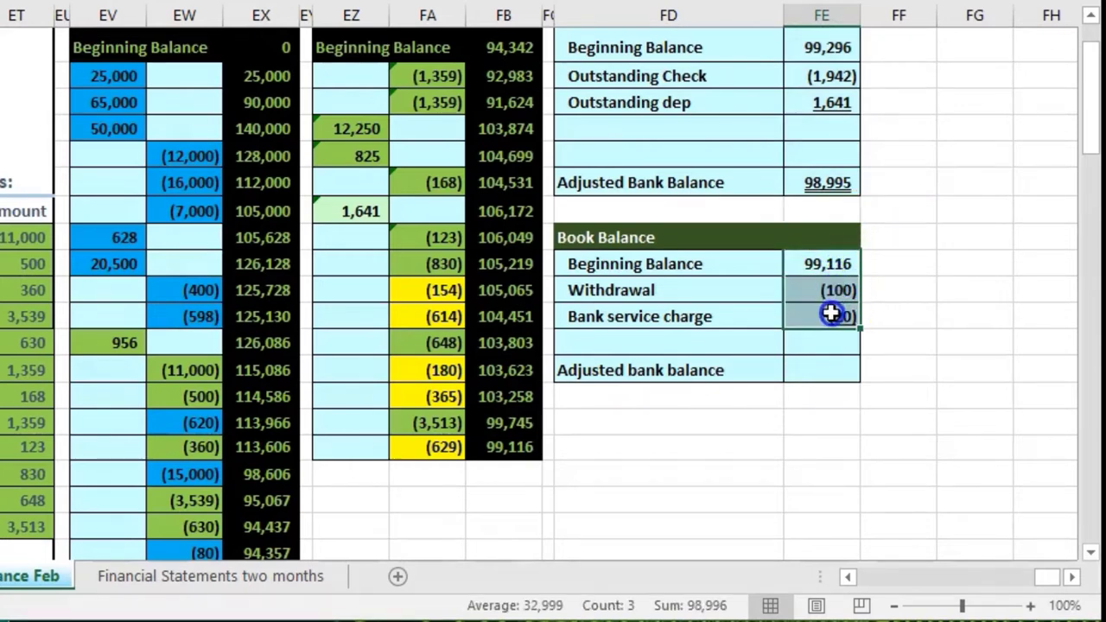
left_click(815, 371)
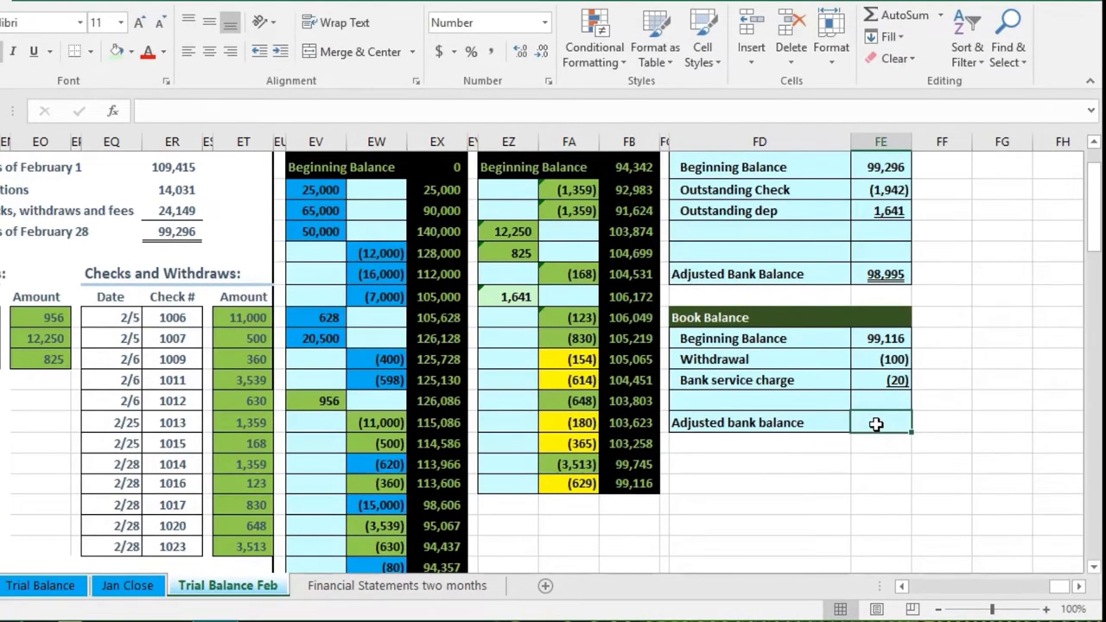
type("=sum")
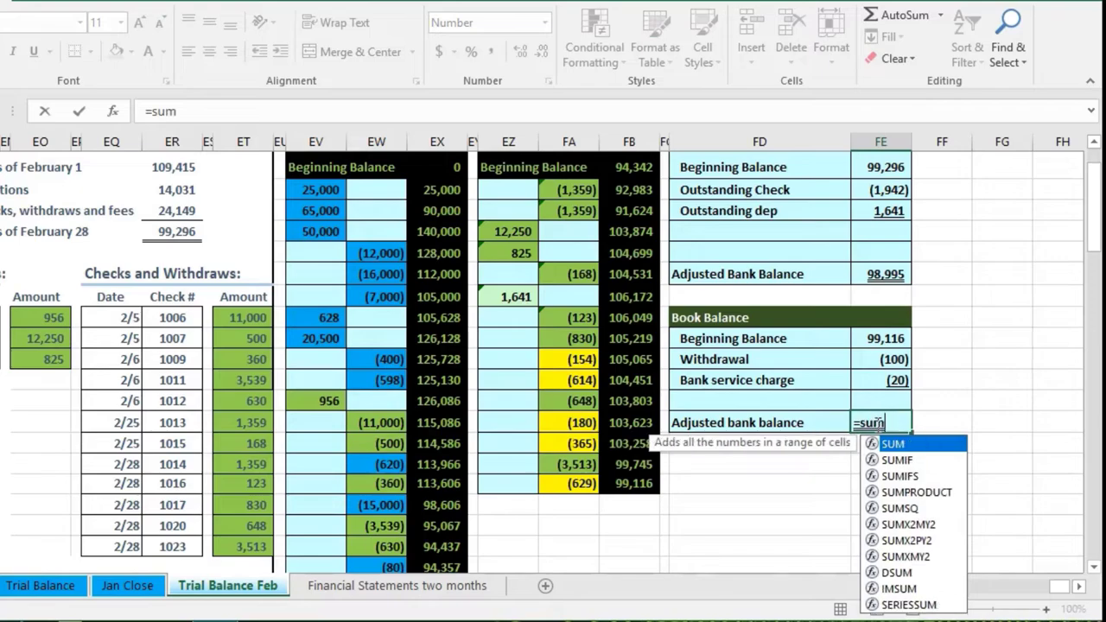
double_click(891, 445)
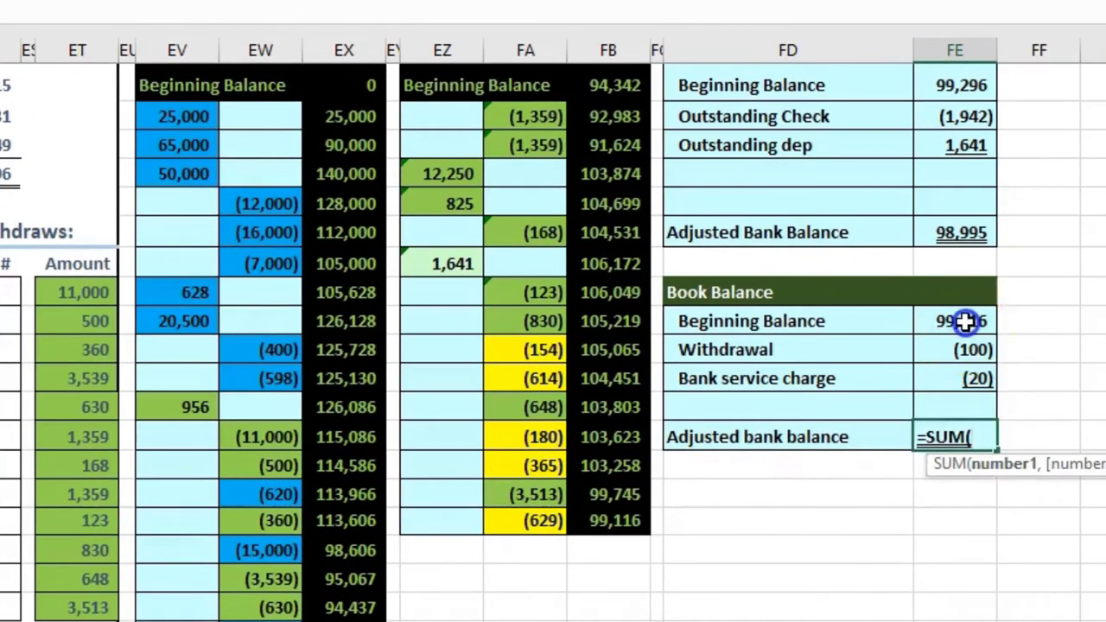
left_click(965, 321)
left_click_drag(965, 321, 965, 398)
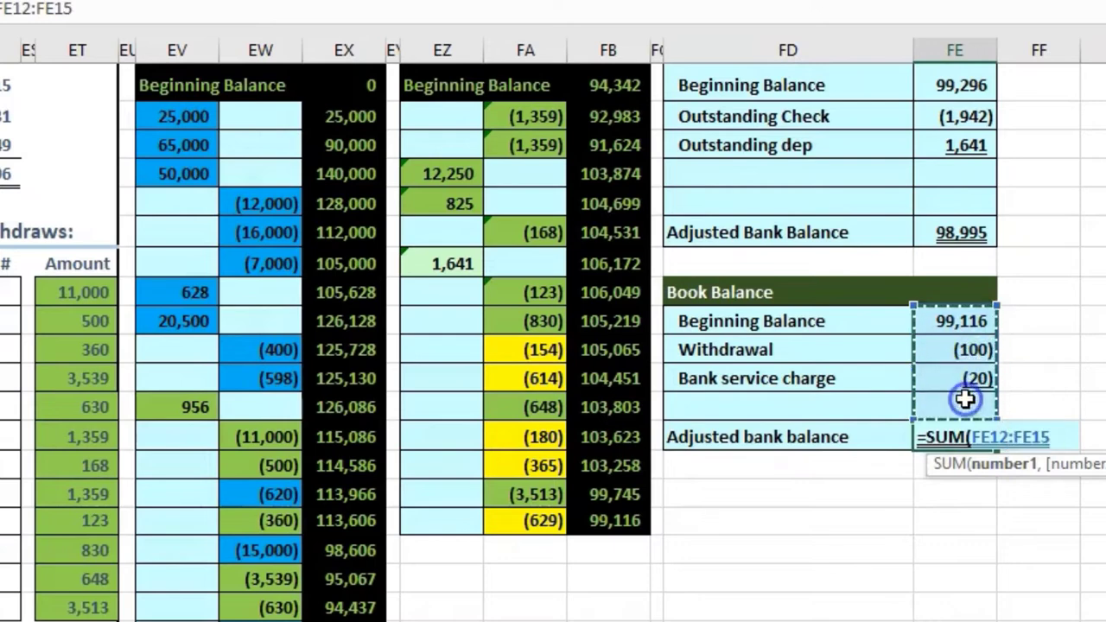
key("Return")
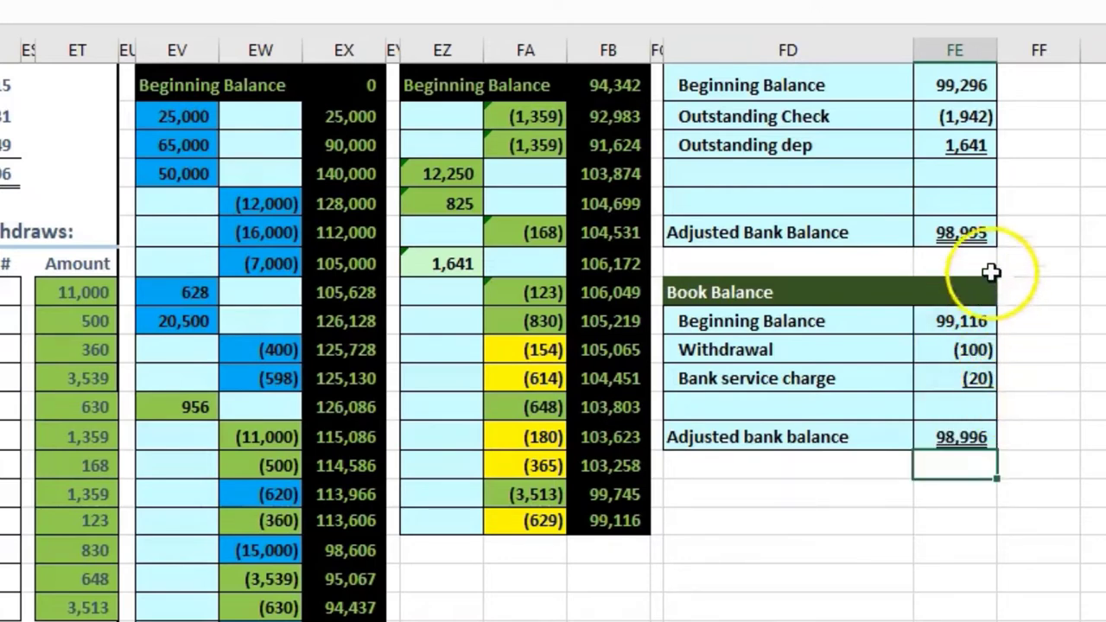
left_click(988, 235)
left_click(985, 447)
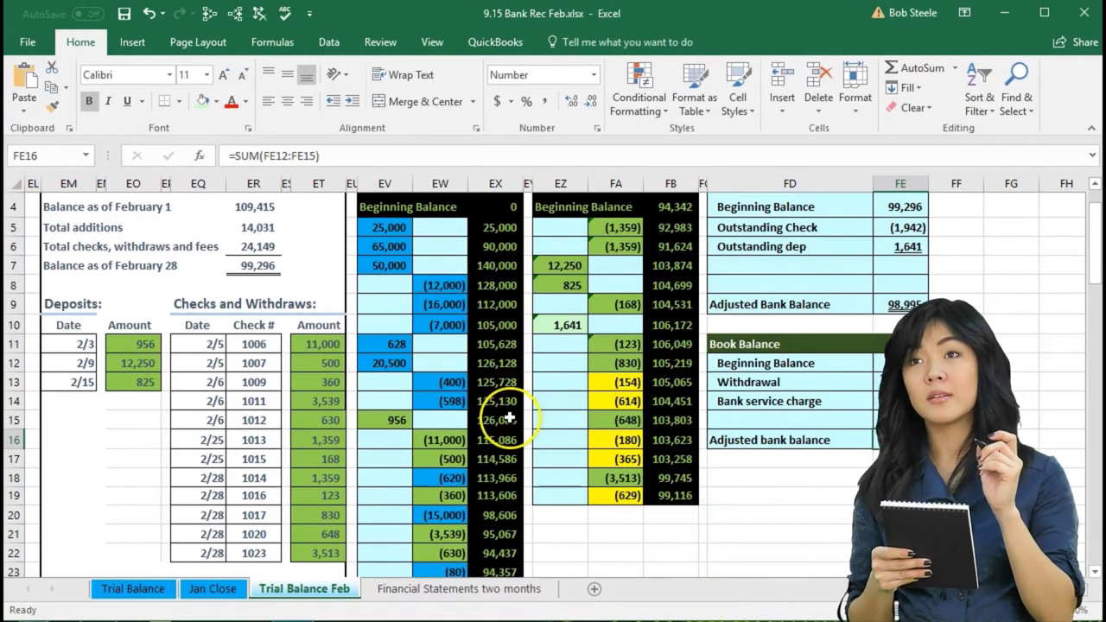
Review the bank statement's beginning balance, total additions and total checks, then its withdrawal and bank service charge amounts
left_click(259, 205)
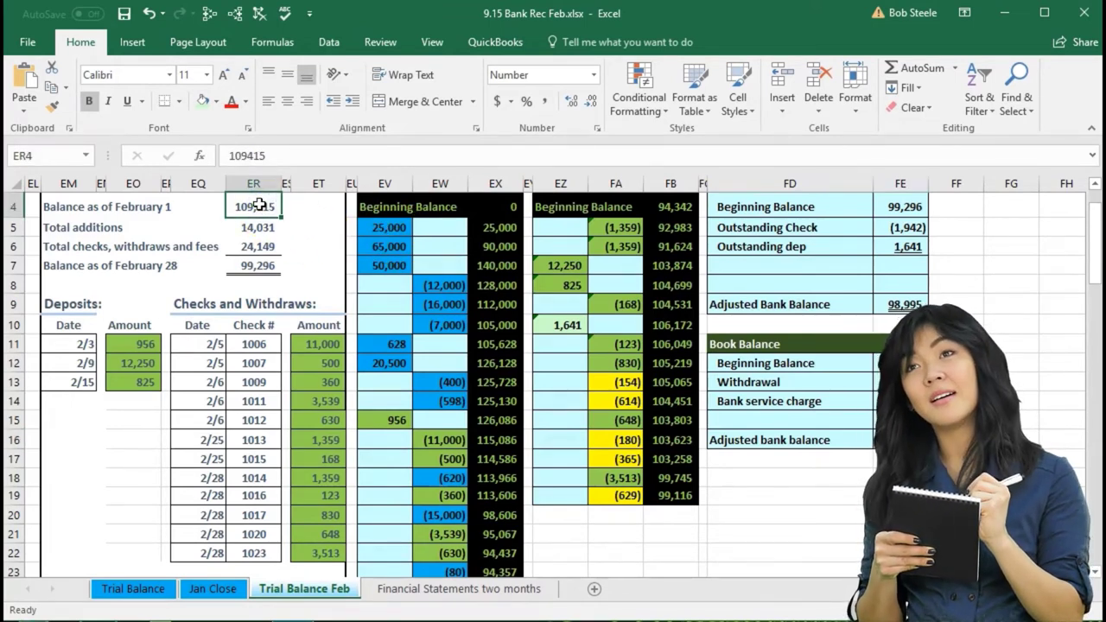
left_click(257, 227)
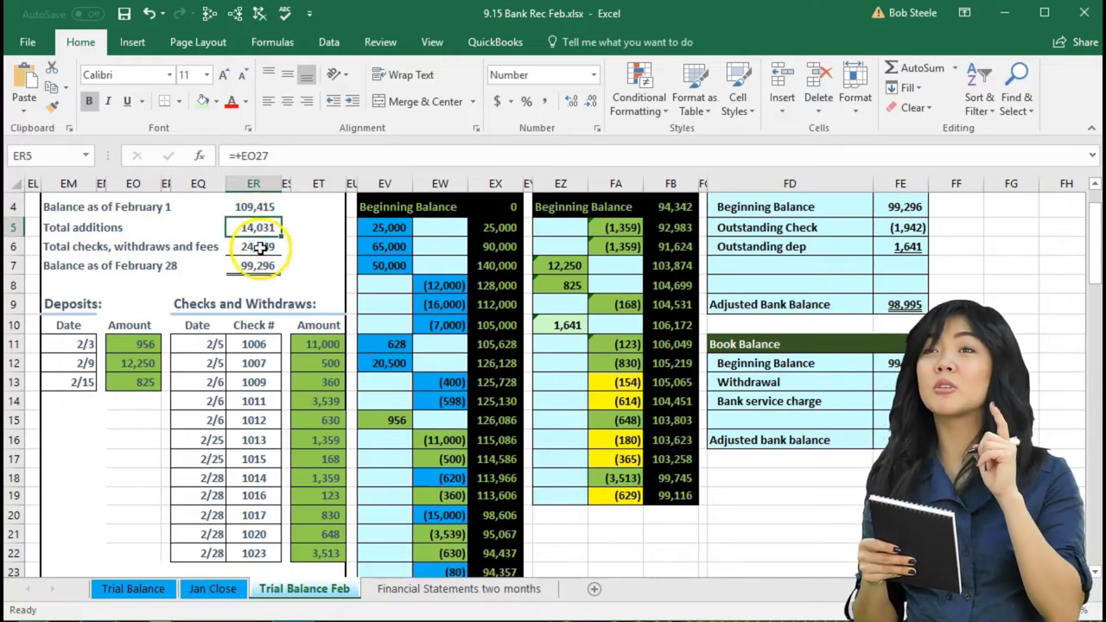
left_click(260, 248)
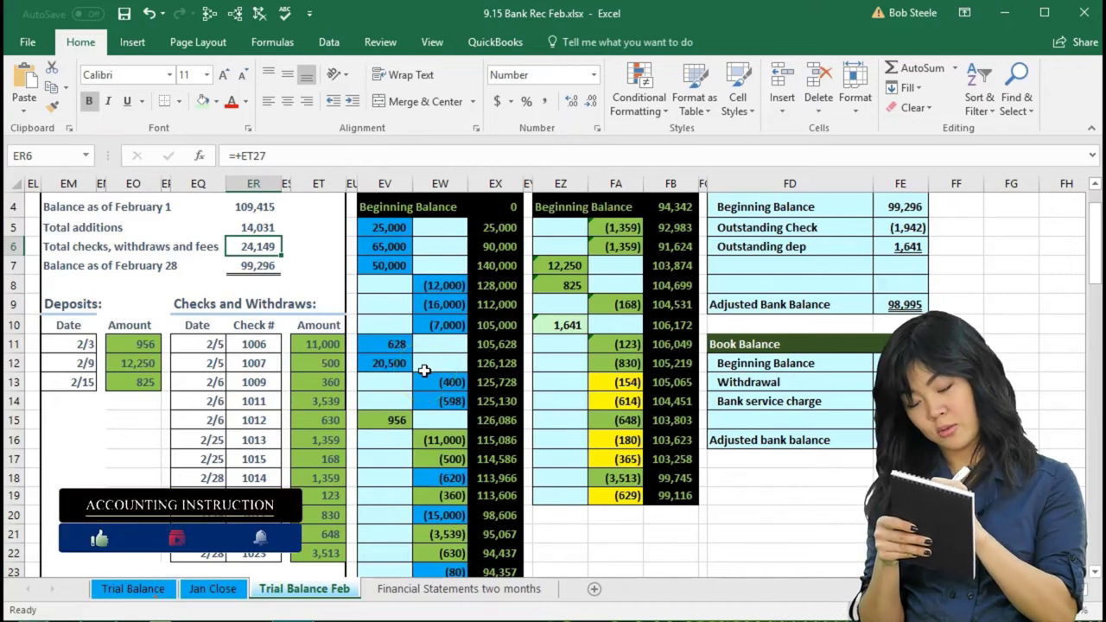
scroll(331, 390, "down", 1)
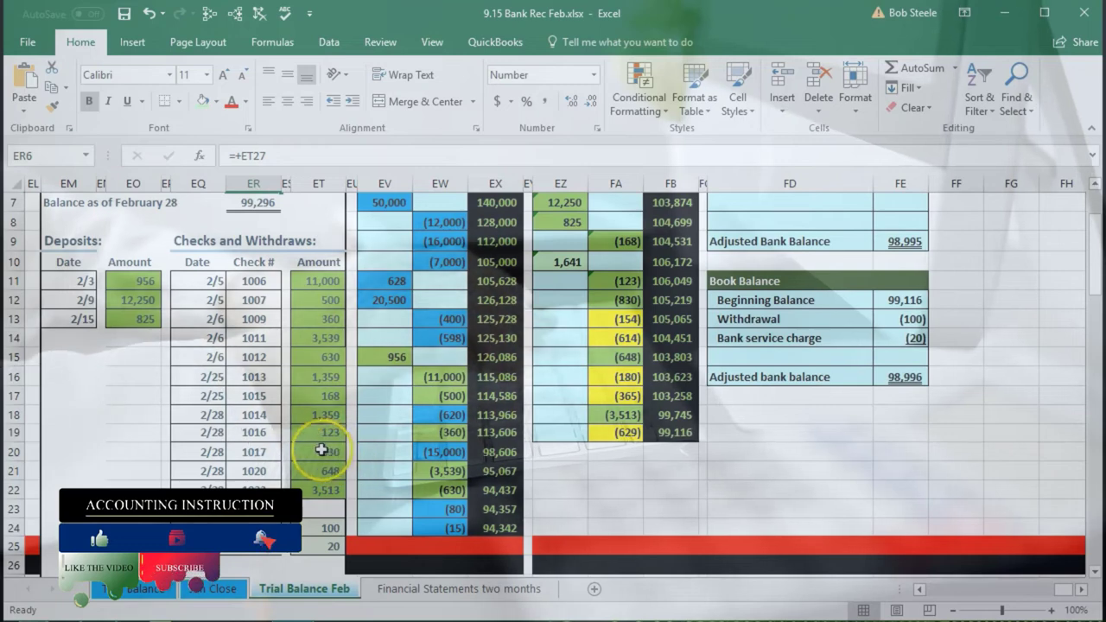
left_click_drag(319, 528, 321, 544)
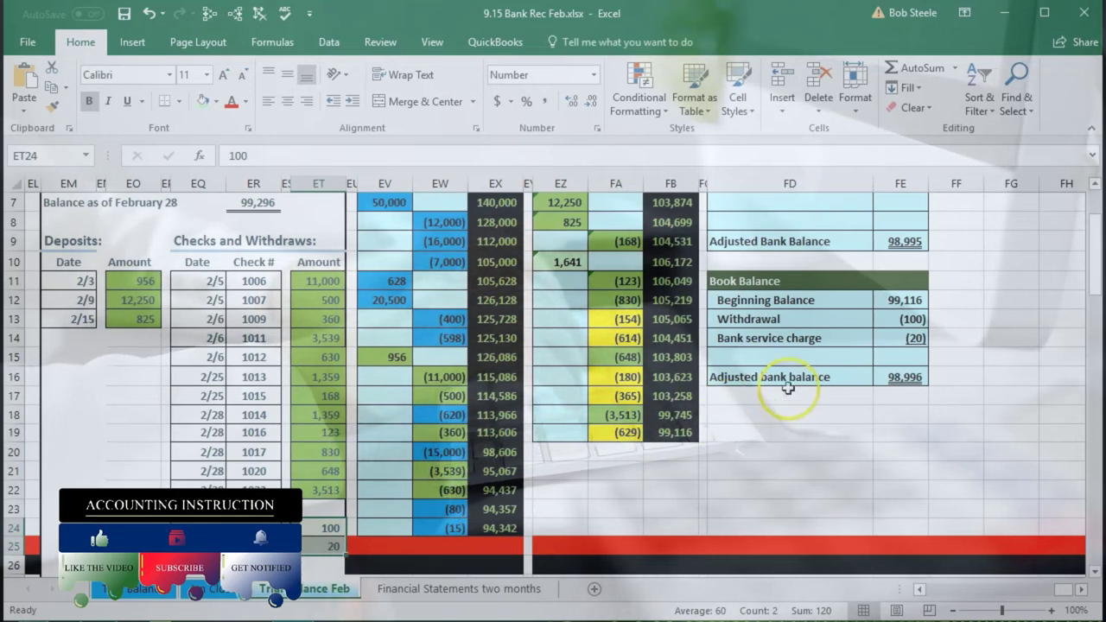
Review the Book Balance section of the reconciliation, from its beginning balance and adjustments down to the adjusted balance formula
left_click(886, 323)
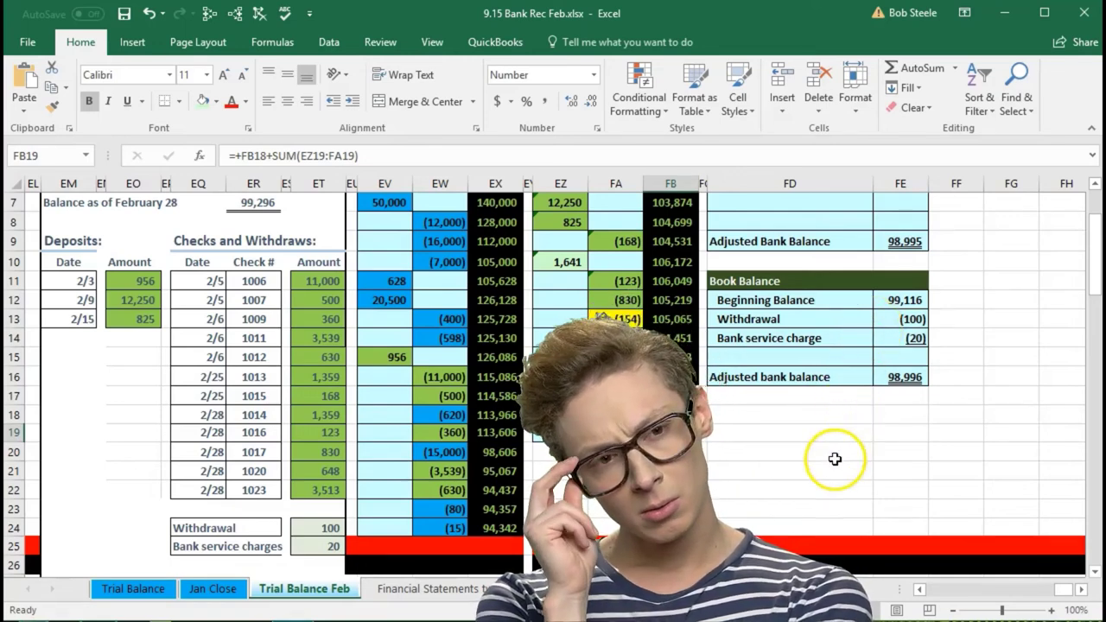
scroll(835, 459, "up", 2)
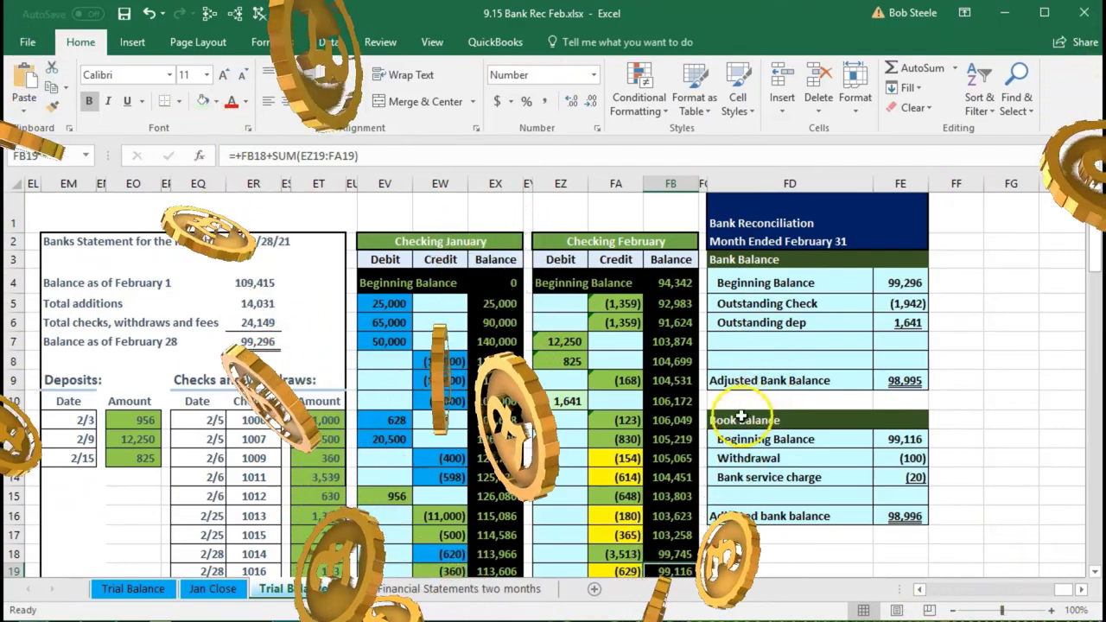
left_click_drag(740, 418, 885, 498)
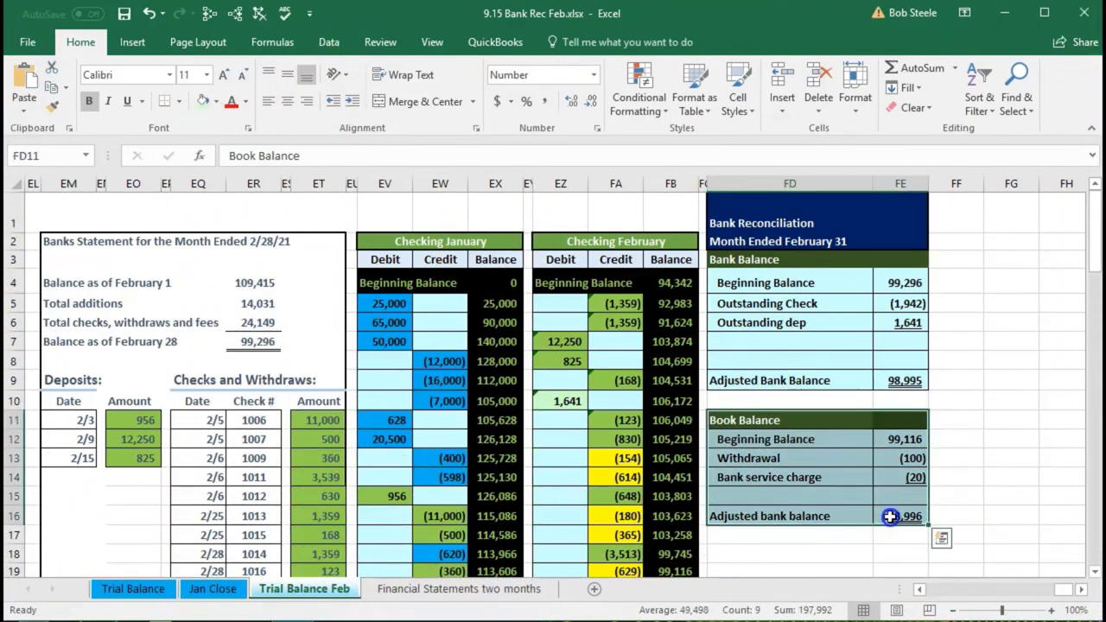
left_click(855, 552)
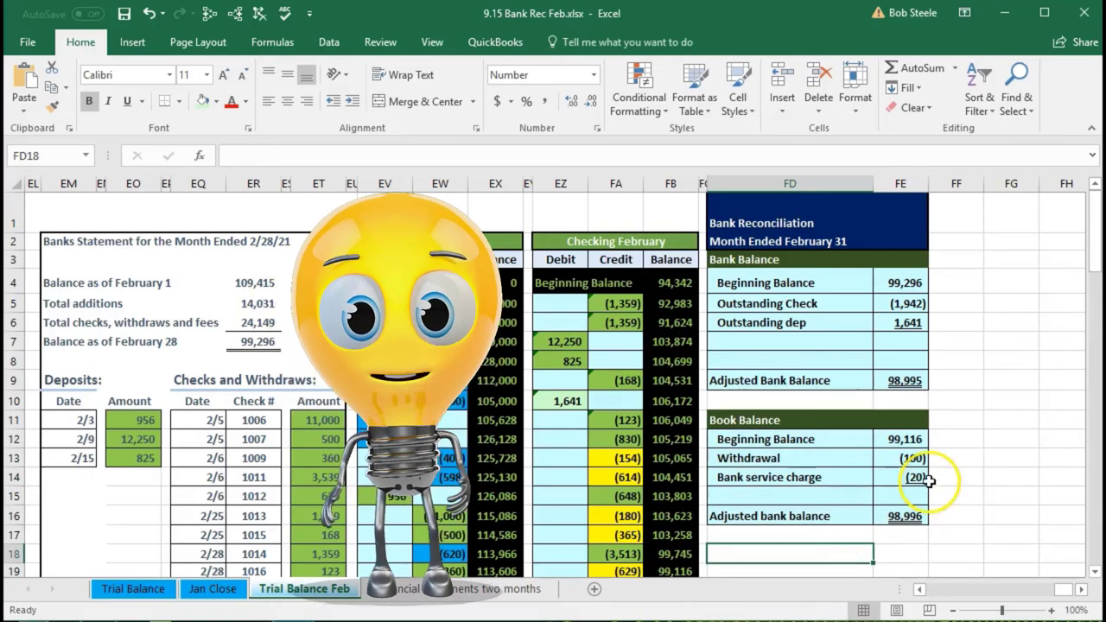
left_click(923, 516)
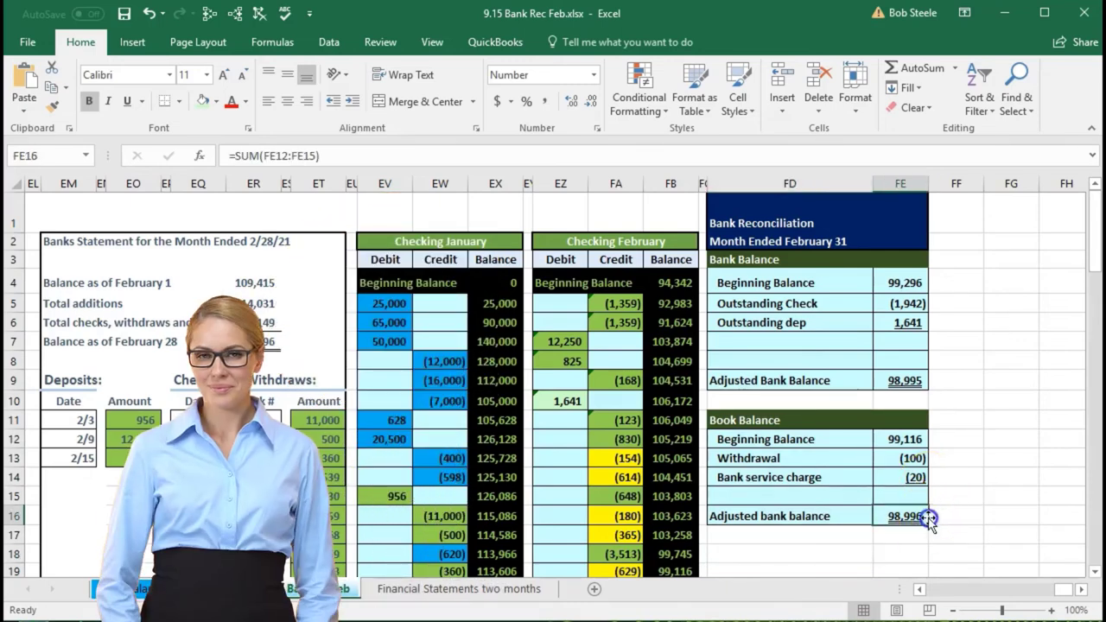